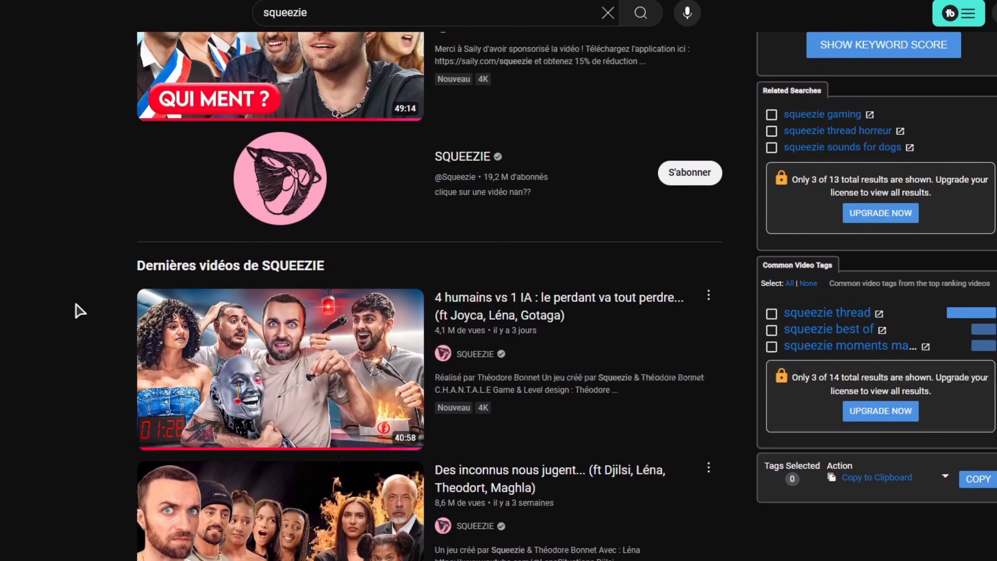
Open the video "4 humains vs 1 IA : le perdant va tout perdre..." from the squeezie results and play it from 39:22
scroll(118, 271, up, 5)
scroll(364, 298, down, 4)
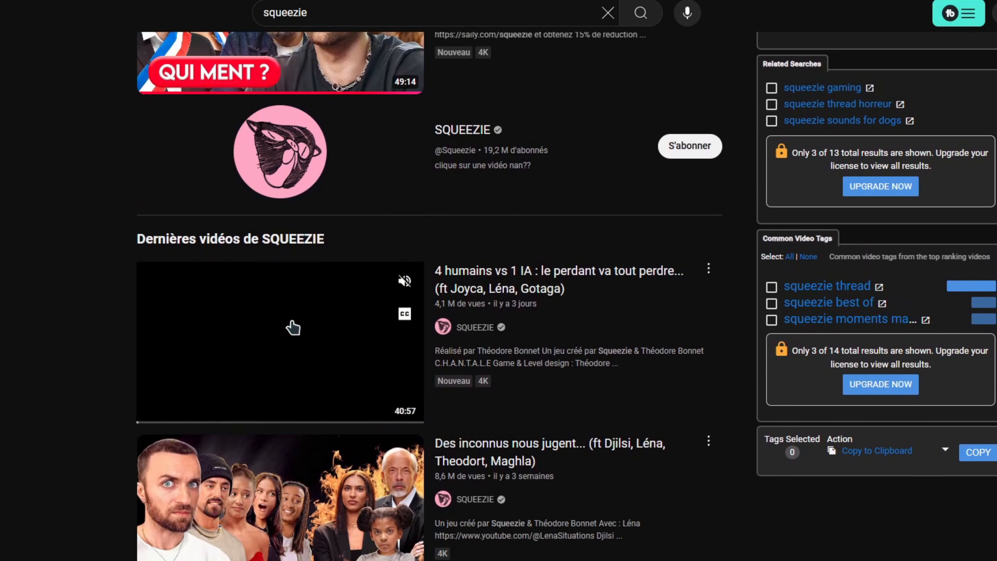
click(292, 327)
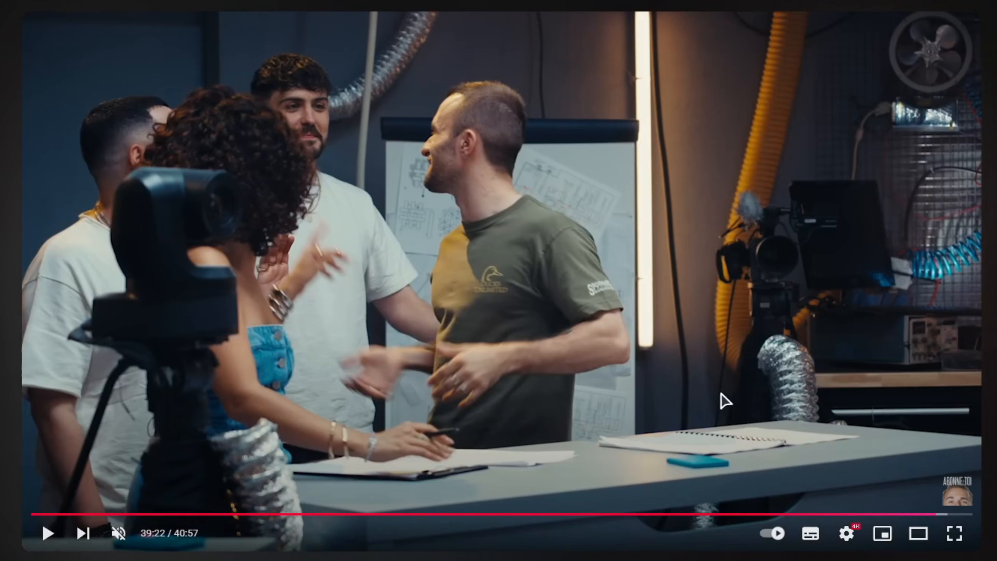
key(k)
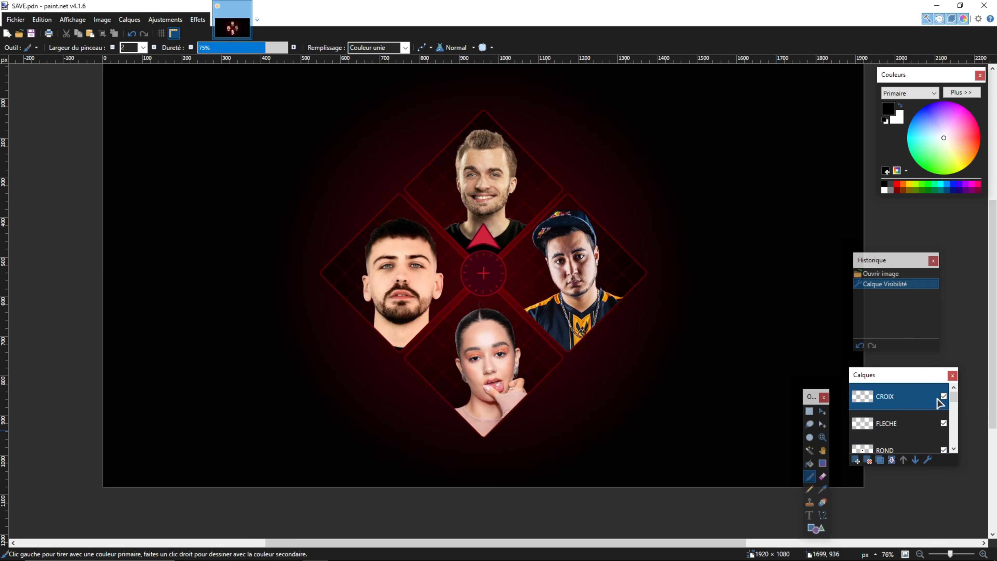
Switch to paint.net and hide the CROIX, FLECHE and ROND layers of SAVE.pdn
click(943, 396)
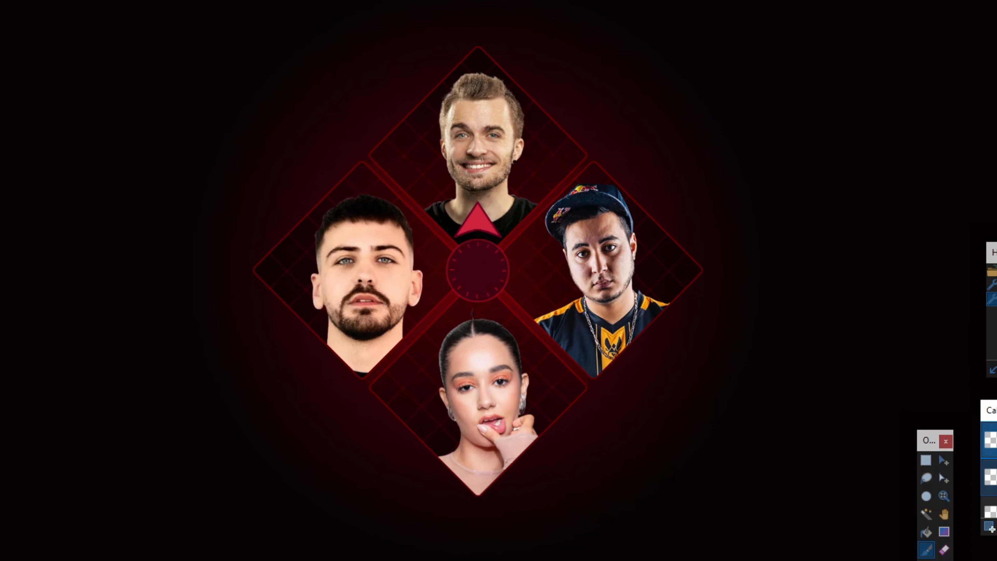
click(943, 423)
click(943, 450)
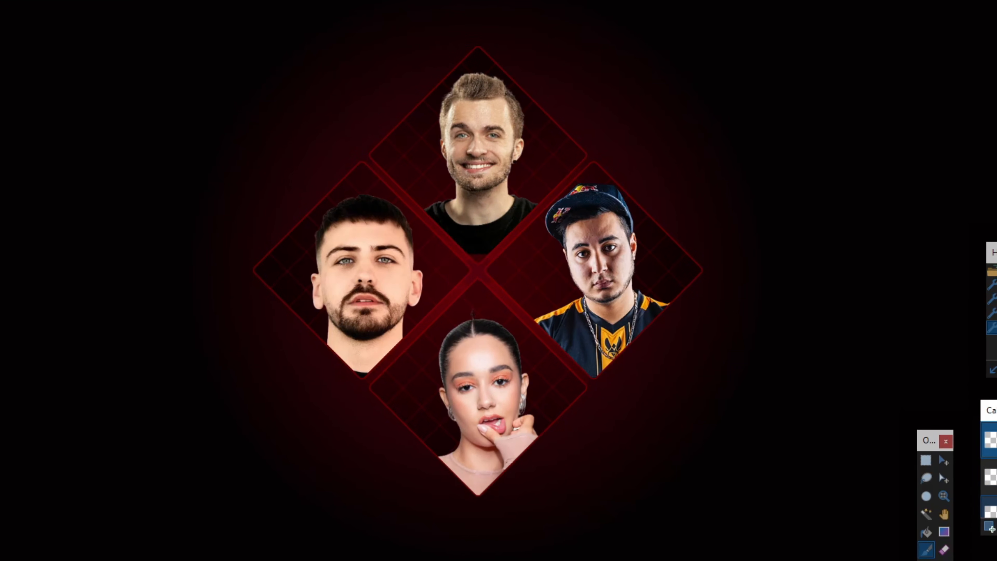
Review the PNG layer files stored in the project folder beside SAVE.pdn
mouse_move(167, 439)
mouse_down()
mouse_move(138, 356)
mouse_move(823, 300)
mouse_move(590, 292)
mouse_up()
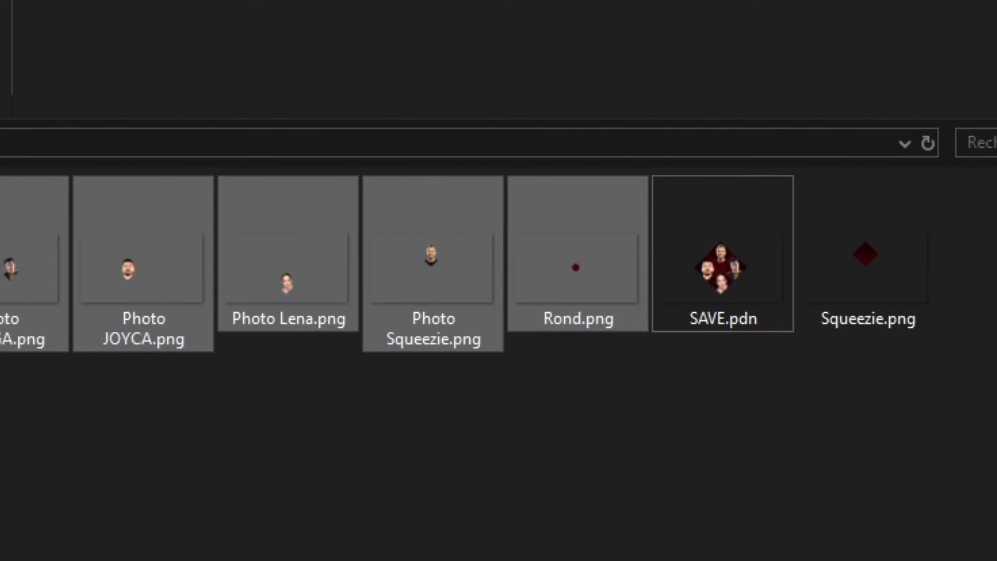
click(545, 559)
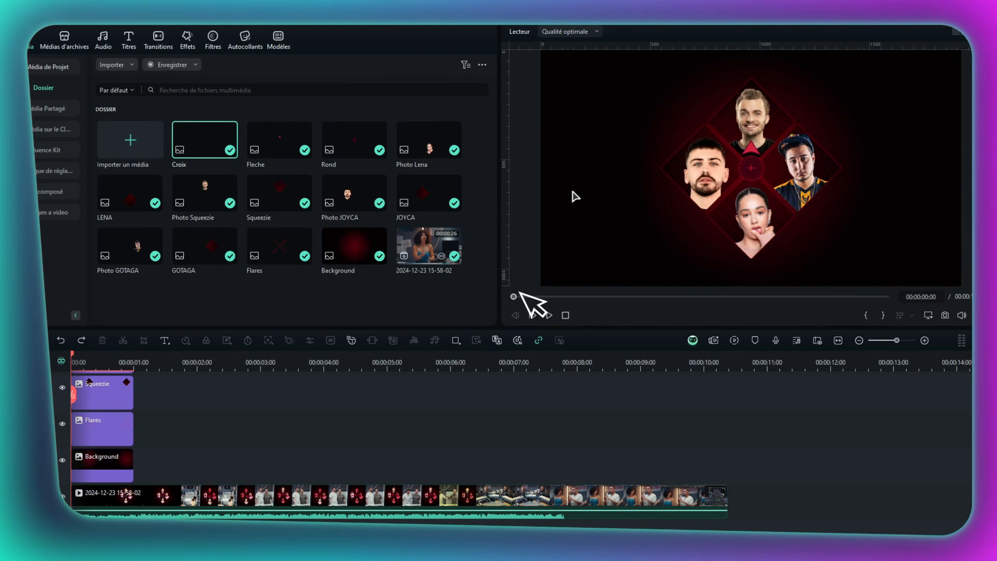
drag(535, 305, 528, 312)
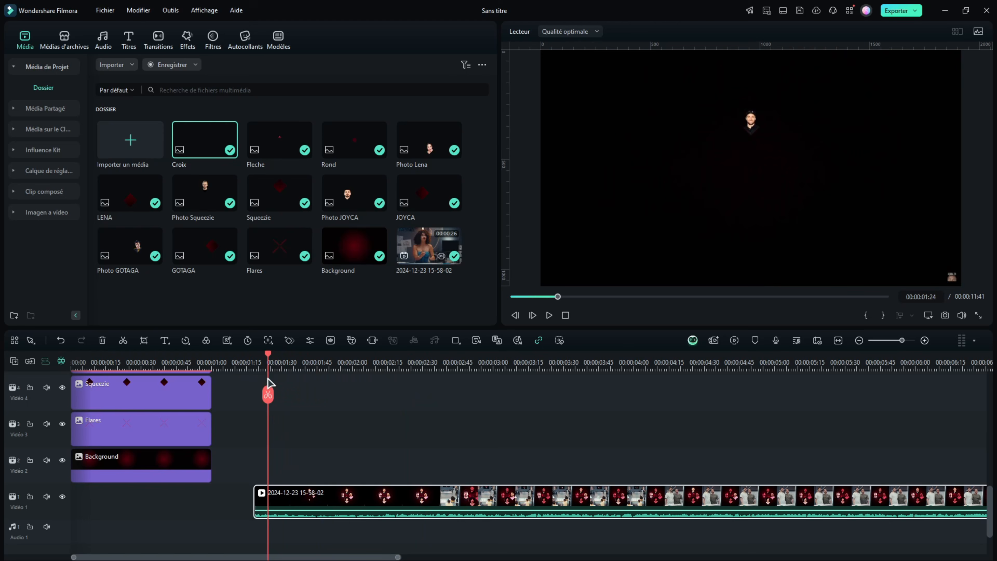
Switch to Wondershare Filmora and examine the reference clip and the stacking order of the image layers, starting from Background
drag(268, 378, 333, 386)
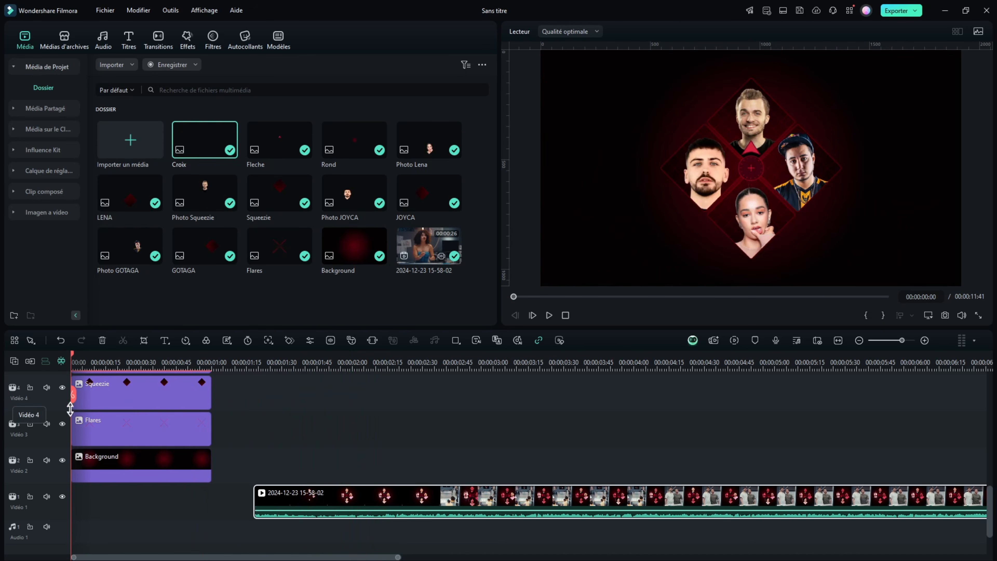
scroll(205, 456, up, 2)
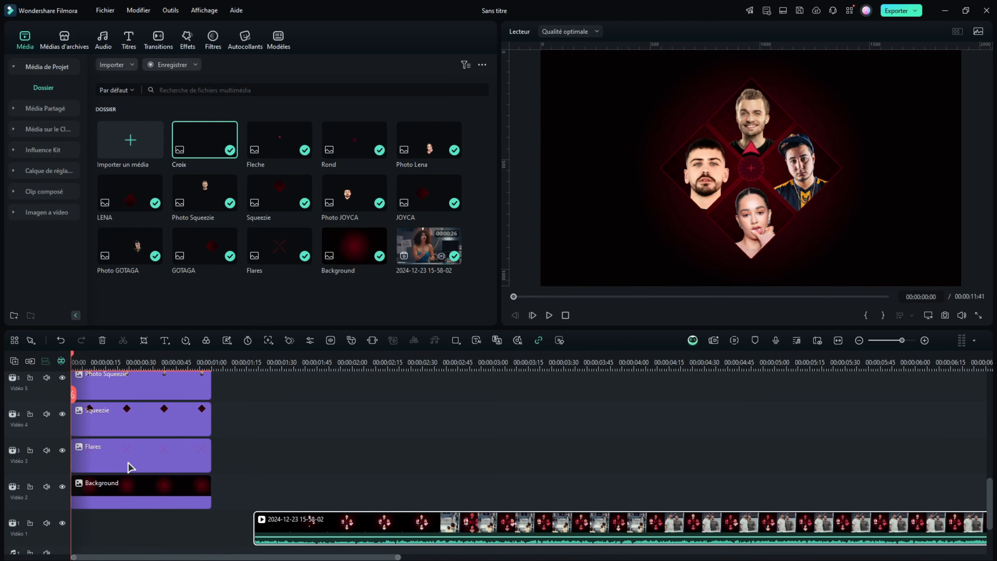
drag(205, 529, 66, 455)
click(232, 457)
scroll(233, 459, up, 4)
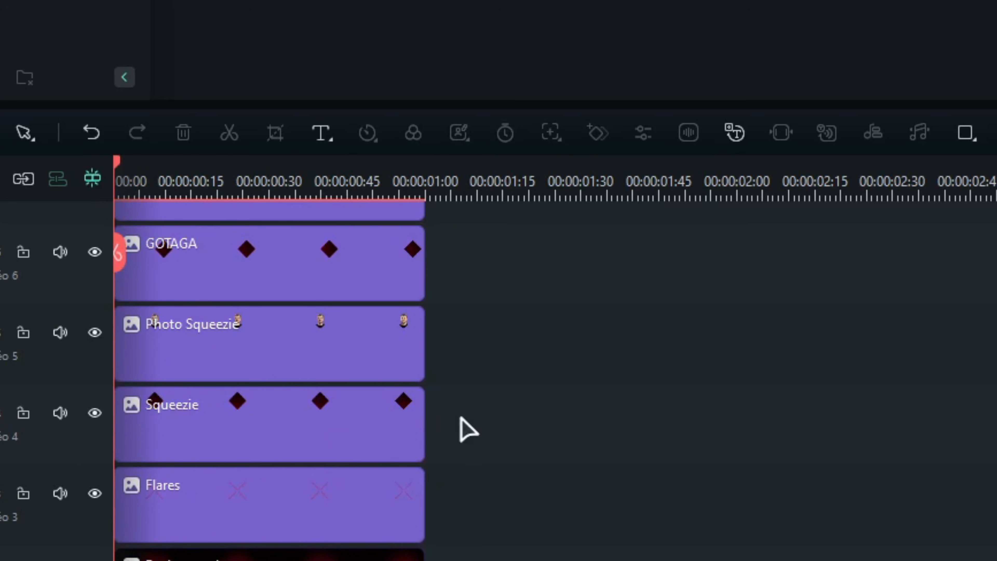
drag(235, 474, 109, 432)
drag(200, 340, 348, 290)
scroll(461, 363, up, 2)
scroll(452, 389, up, 1)
scroll(390, 378, up, 4)
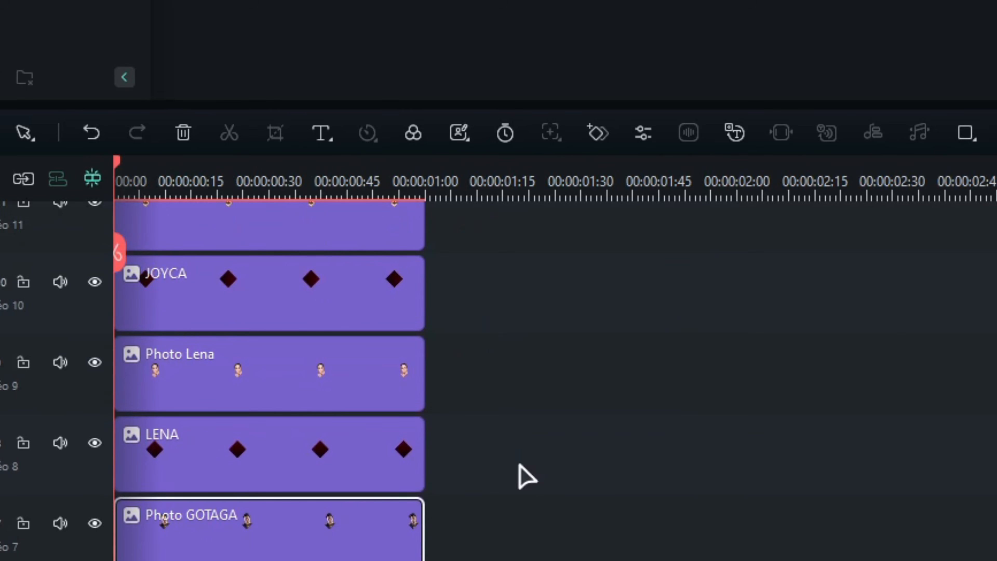
drag(527, 476, 298, 392)
scroll(276, 425, up, 5)
drag(535, 323, 109, 323)
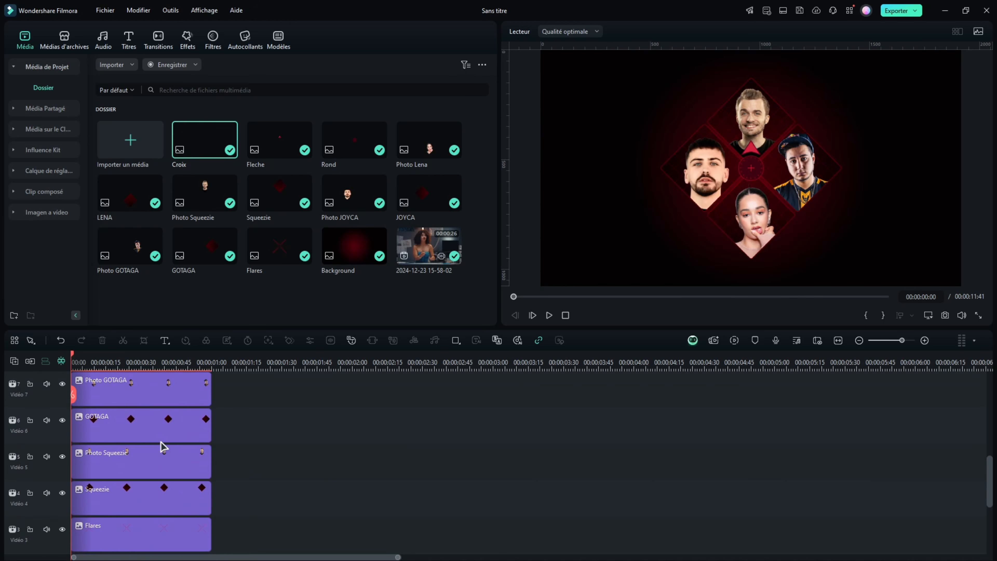
scroll(149, 435, down, 3)
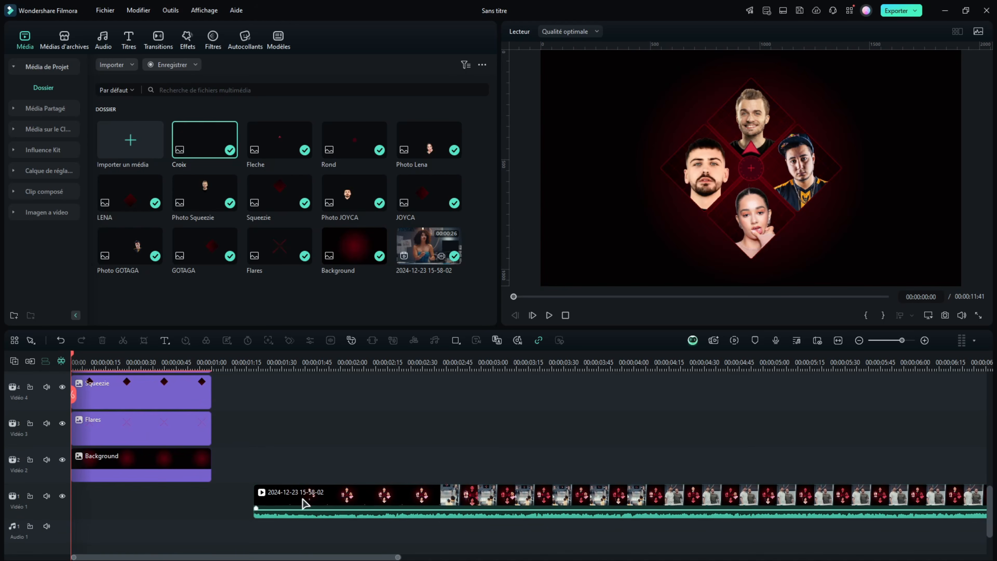
Examine the Squeezie frame clip's transform properties and the opening frames of the reference animation
scroll(304, 503, up, 3)
click(165, 496)
scroll(204, 353, up, 4)
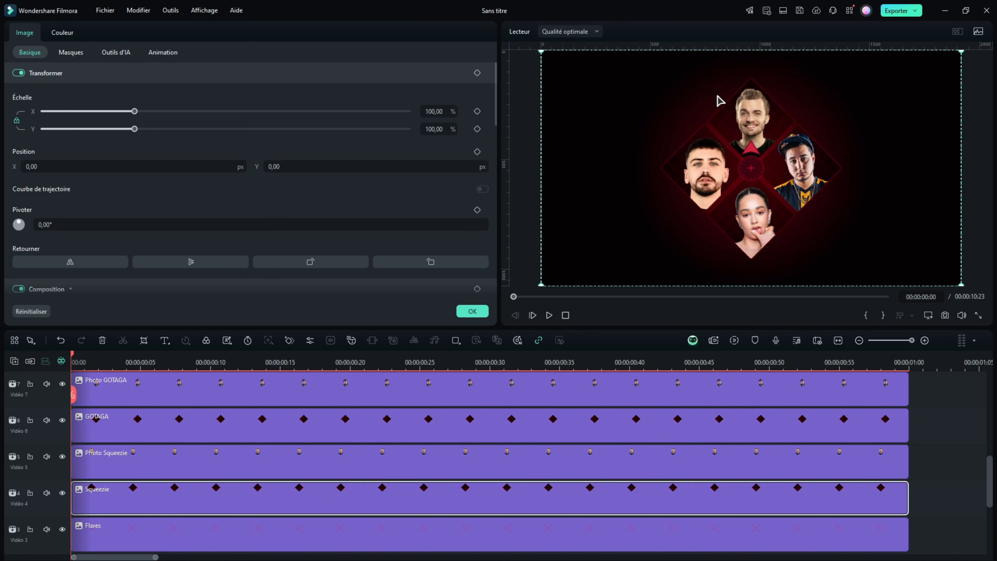
drag(648, 369, 330, 439)
scroll(307, 436, down, 2)
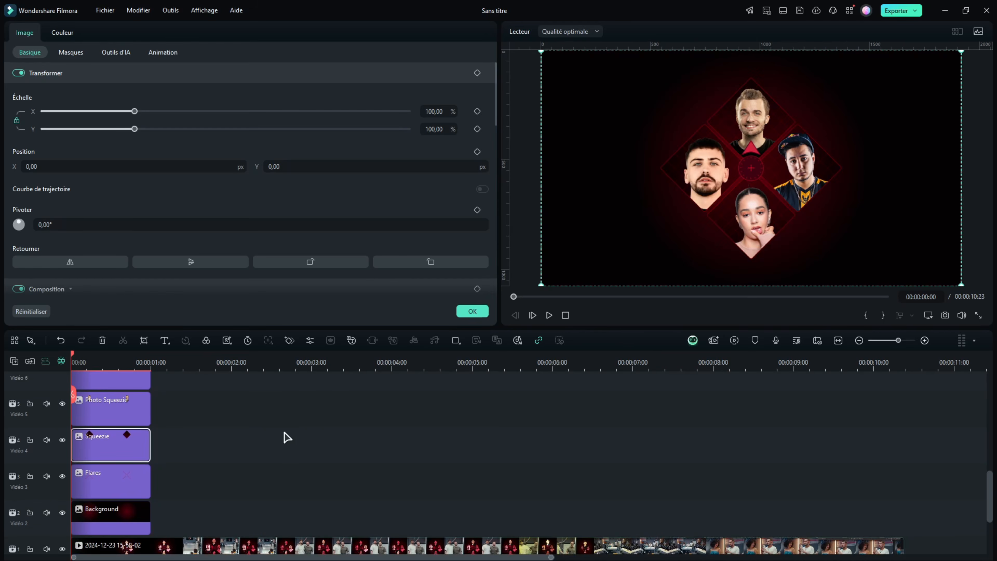
click(284, 432)
scroll(202, 425, down, 2)
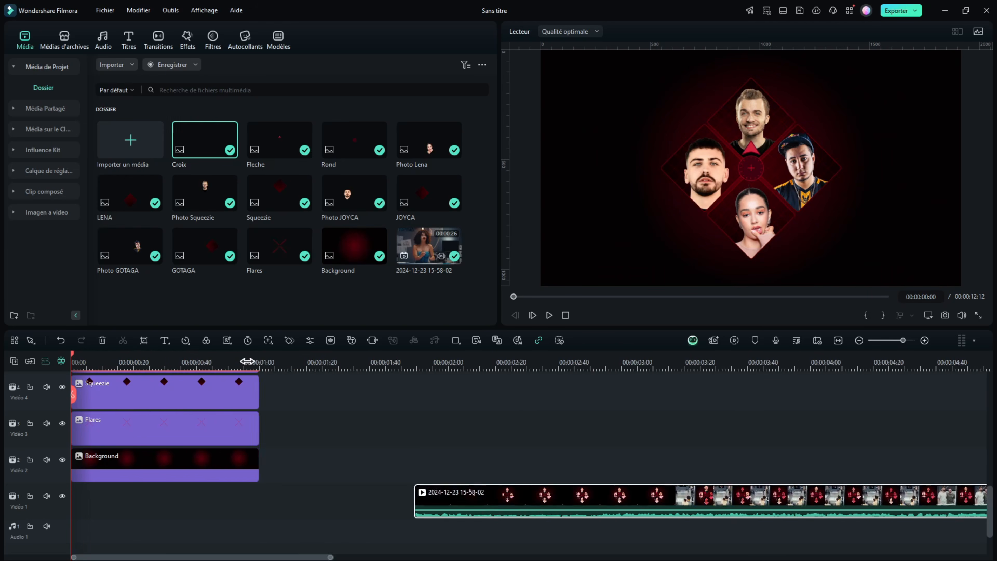
drag(247, 362, 378, 366)
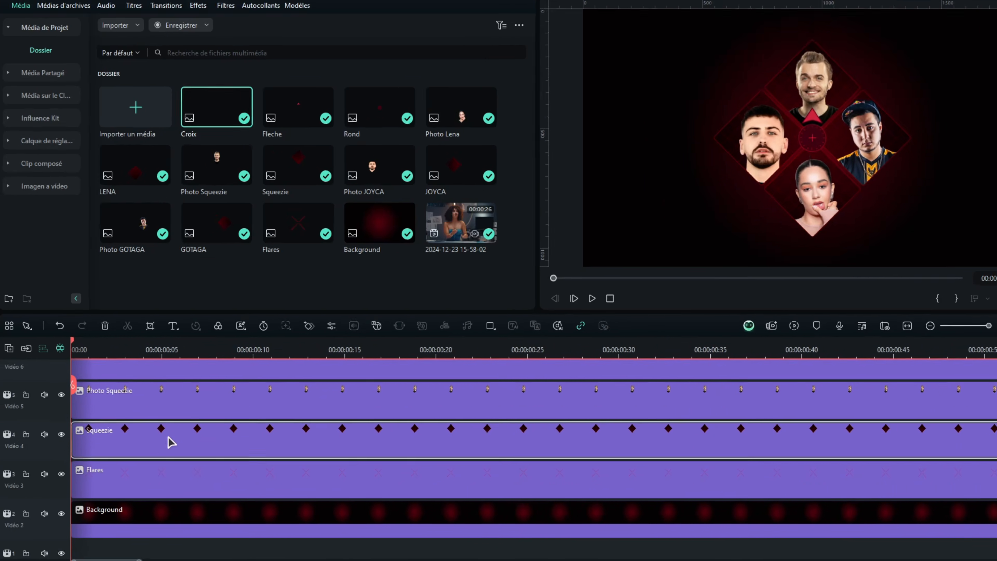
Compare the Photo Squeezie and Squeezie clips by selecting them in turn, ending on the Squeezie frame clip
click(168, 437)
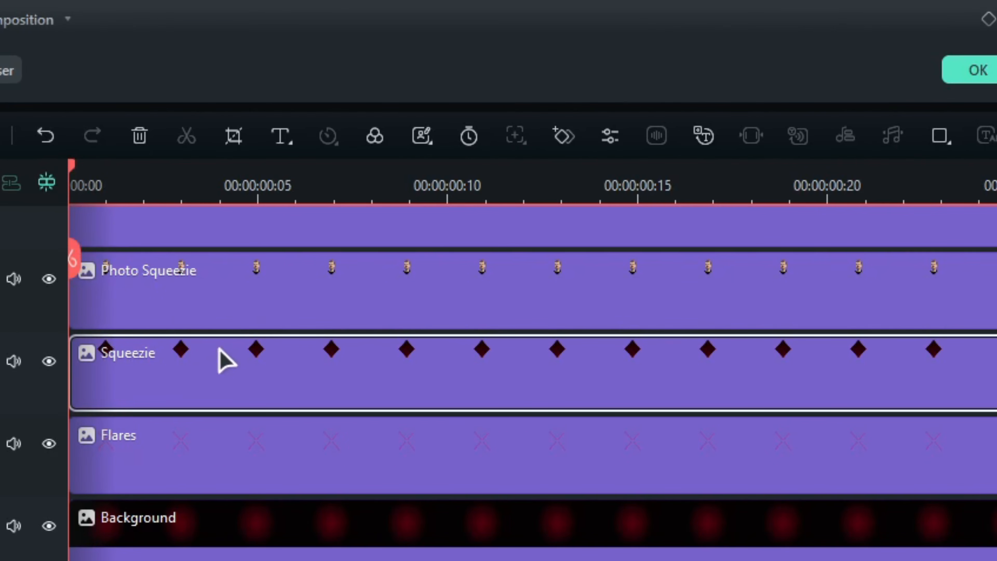
click(152, 297)
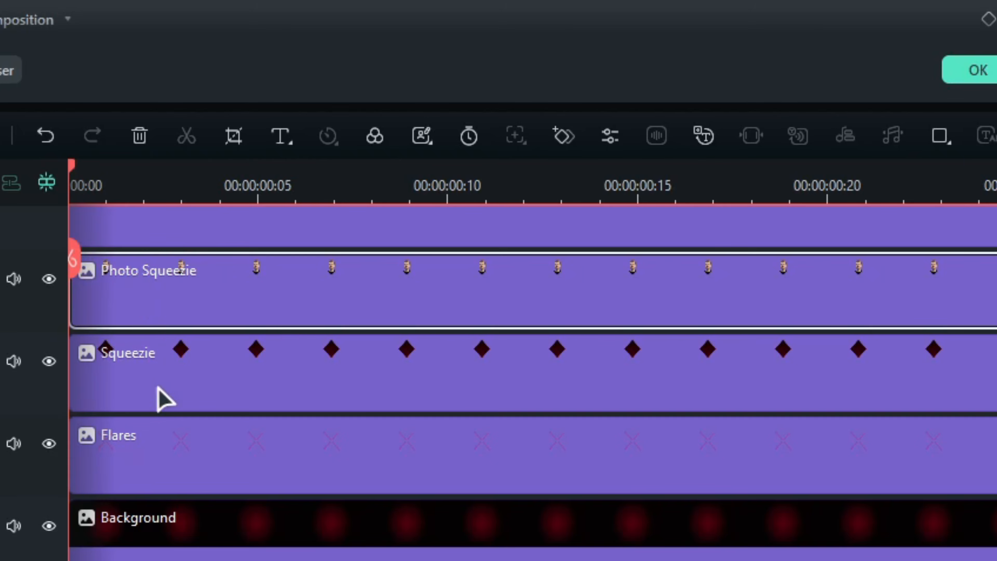
click(158, 387)
click(154, 297)
click(159, 399)
click(148, 307)
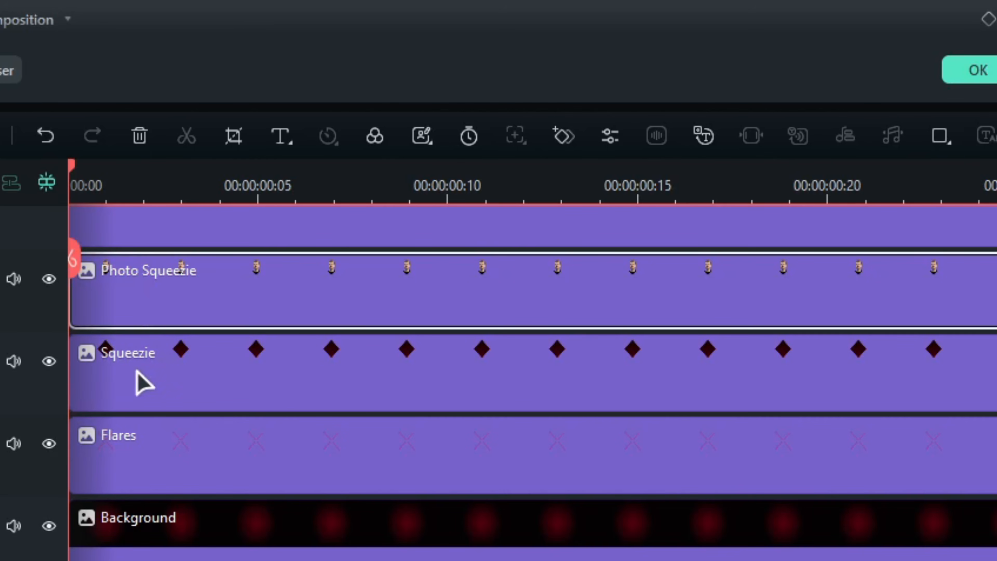
click(131, 382)
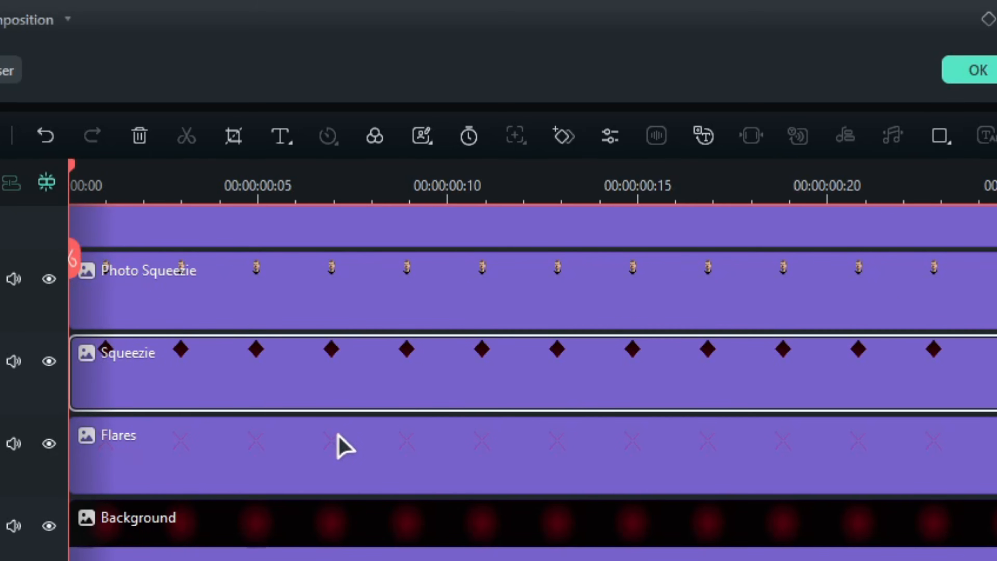
Add a transform keyframe at the start of the Squeezie clip and move it to about 00:00:00:44
key(e)
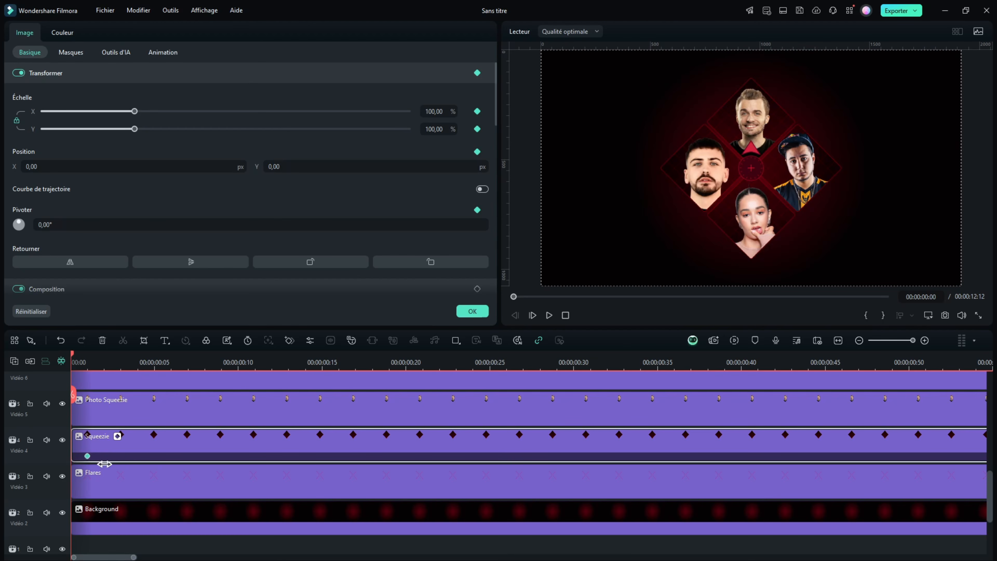
drag(105, 464, 265, 464)
click(808, 444)
At the start of the Squeezie clip, shift its vertical position and shrink its scale to the minimum, and play the animation
drag(87, 362, 61, 370)
drag(192, 160, 181, 159)
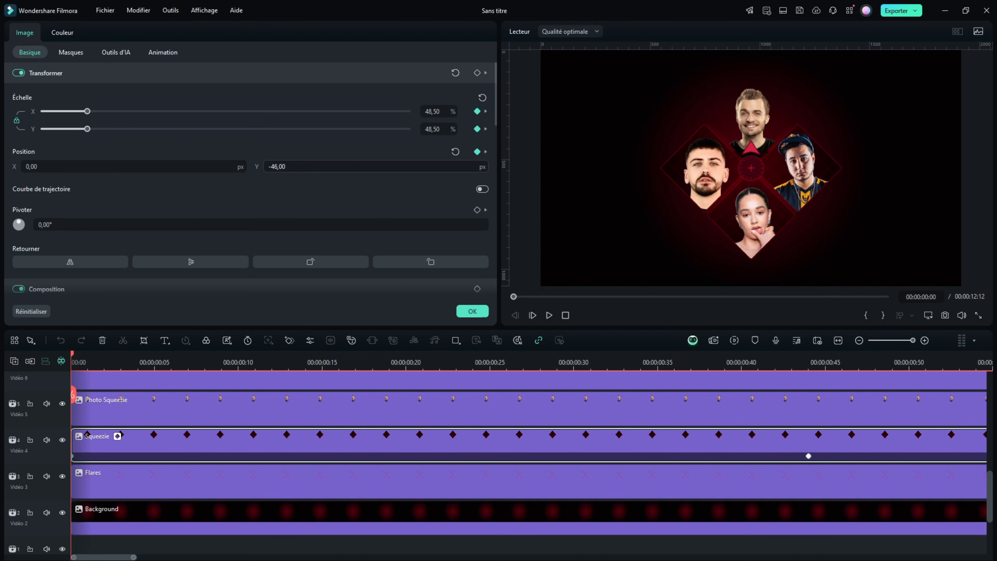
drag(277, 166, 279, 167)
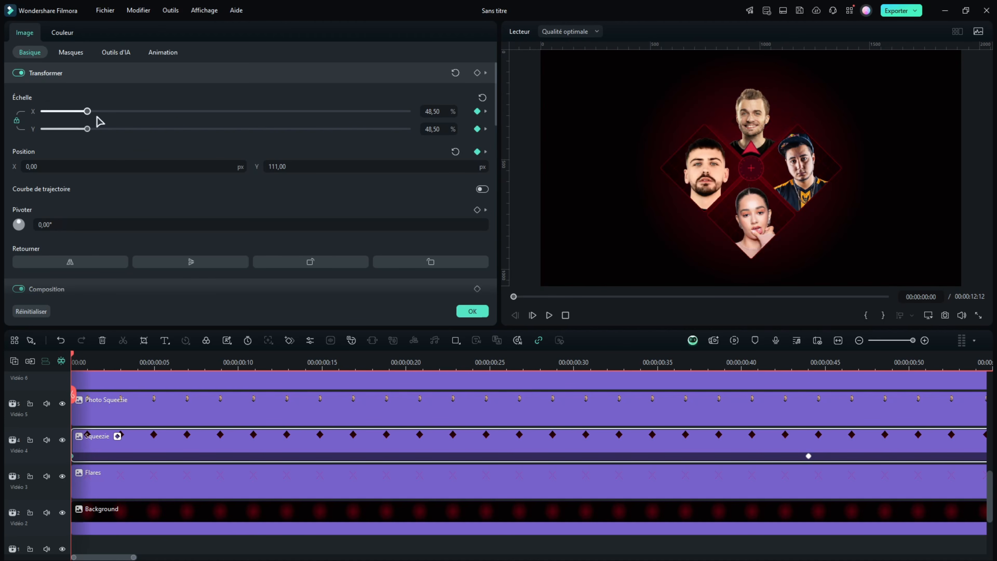
drag(303, 172, 278, 166)
drag(70, 111, 0, 111)
key(space)
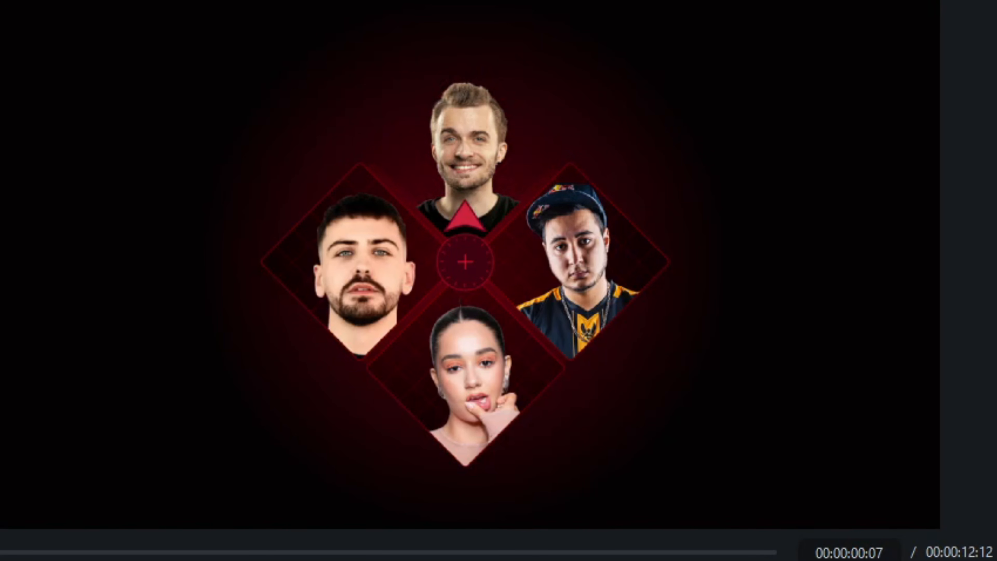
Find the frame in the reference clip where the Squeezie frame reaches full size and mark it with a marker
click(199, 285)
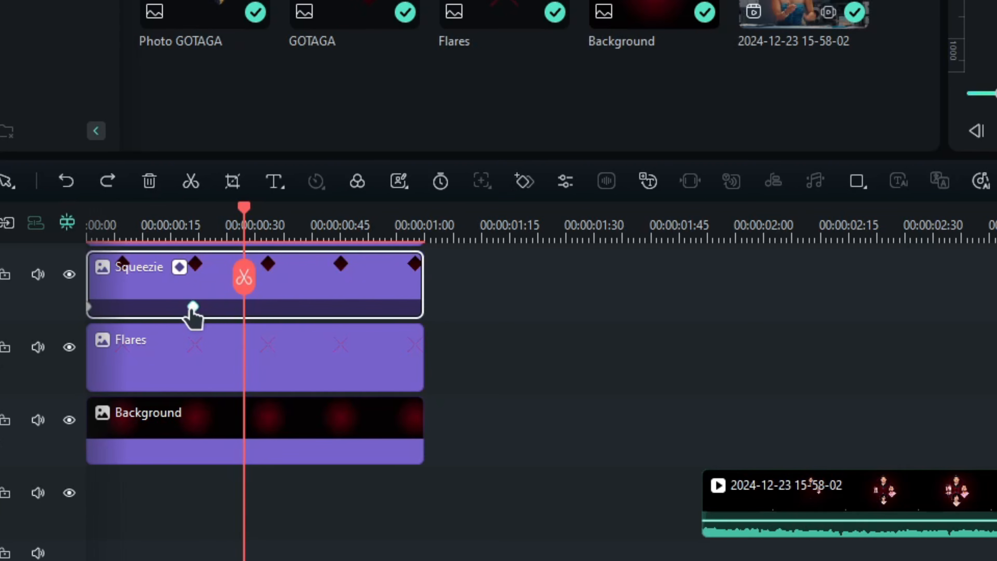
drag(192, 308, 244, 310)
drag(239, 216, 199, 240)
click(855, 239)
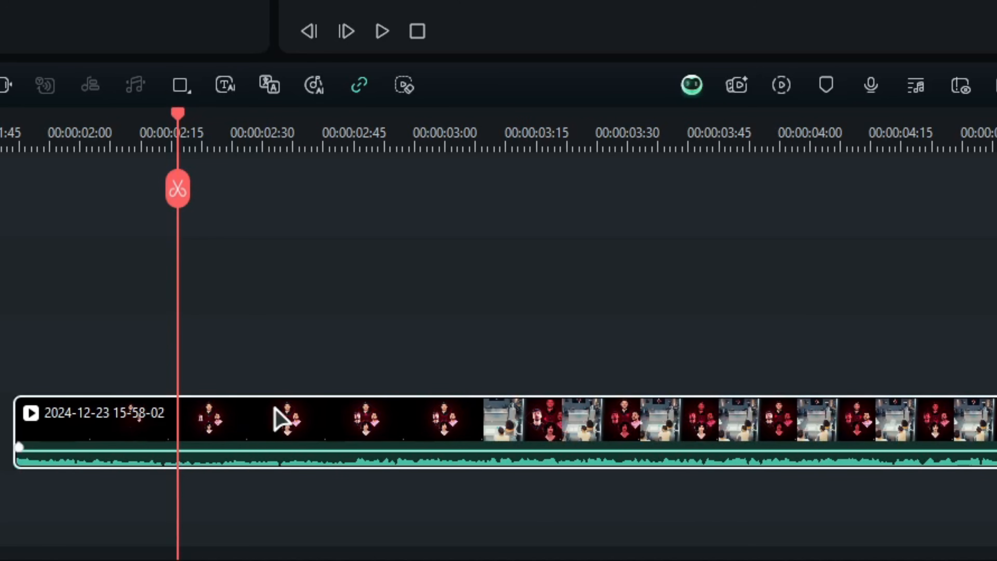
click(754, 342)
Align the reference clip with the timeline start and move the Squeezie clip's end keyframe to the marker at 00:00:00:27
drag(359, 402, 213, 498)
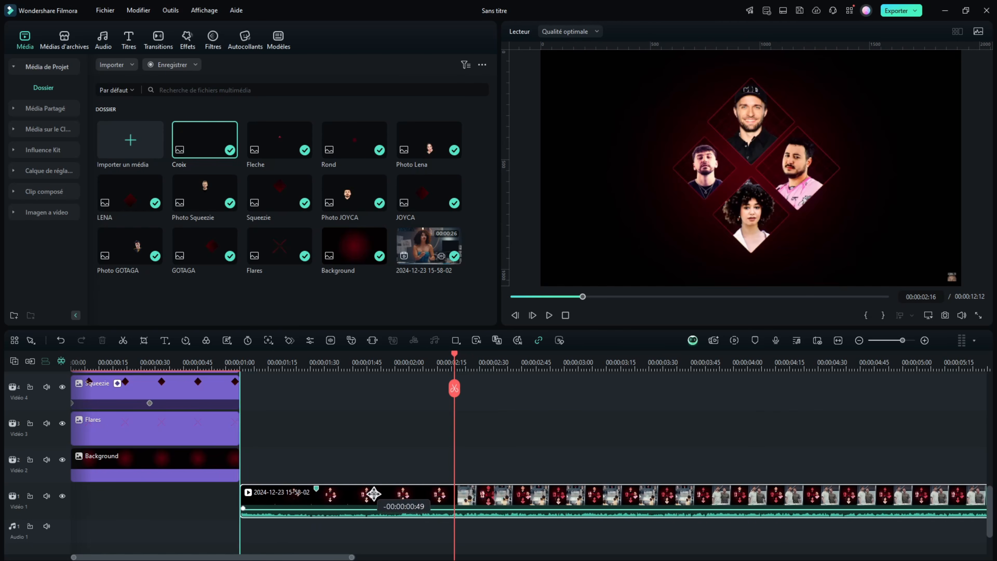
drag(124, 364, 410, 352)
click(293, 402)
drag(286, 402, 280, 409)
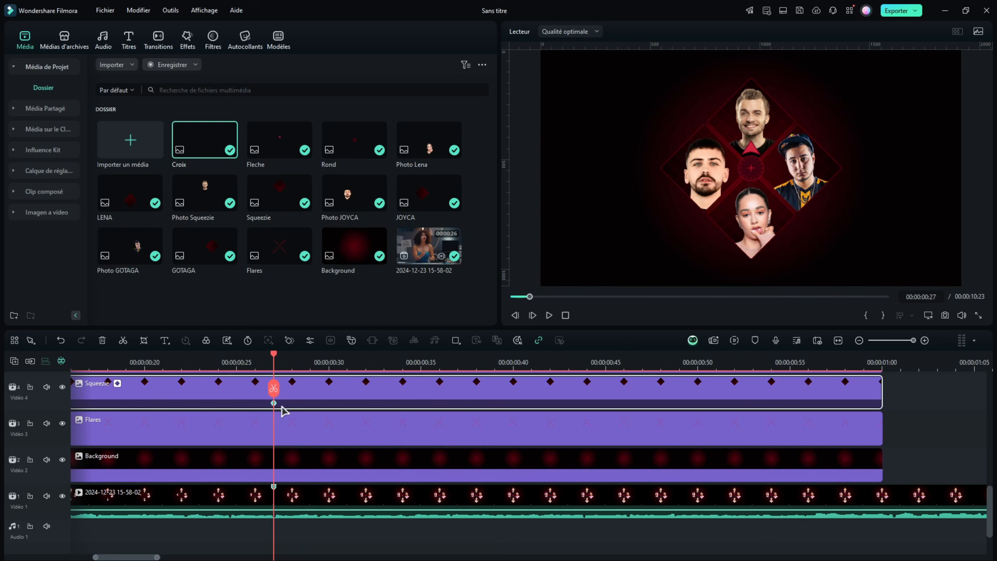
Move the reference clip clear of the image layers so it starts at about 00:00:01:20
drag(294, 369, 163, 369)
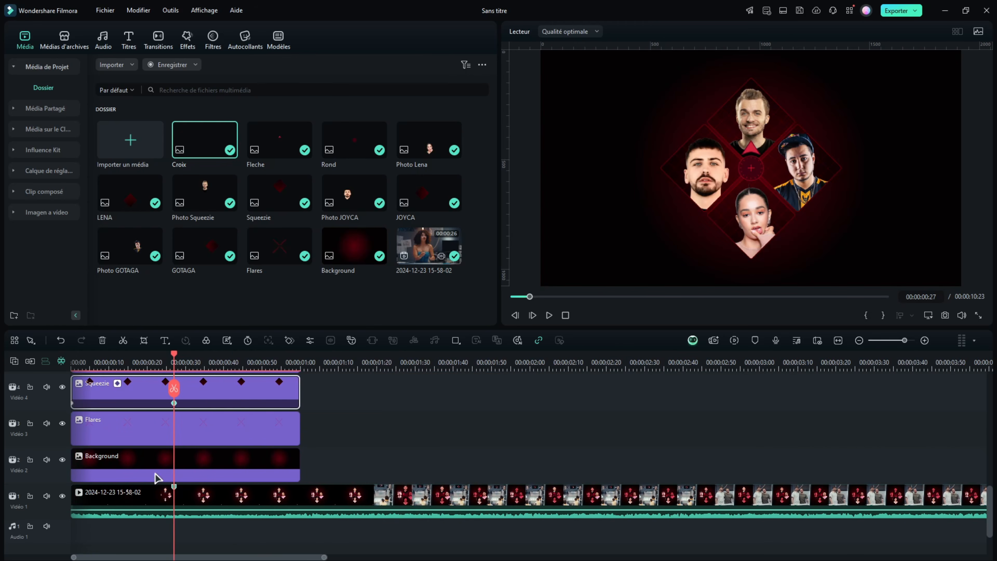
drag(157, 498, 463, 469)
click(121, 360)
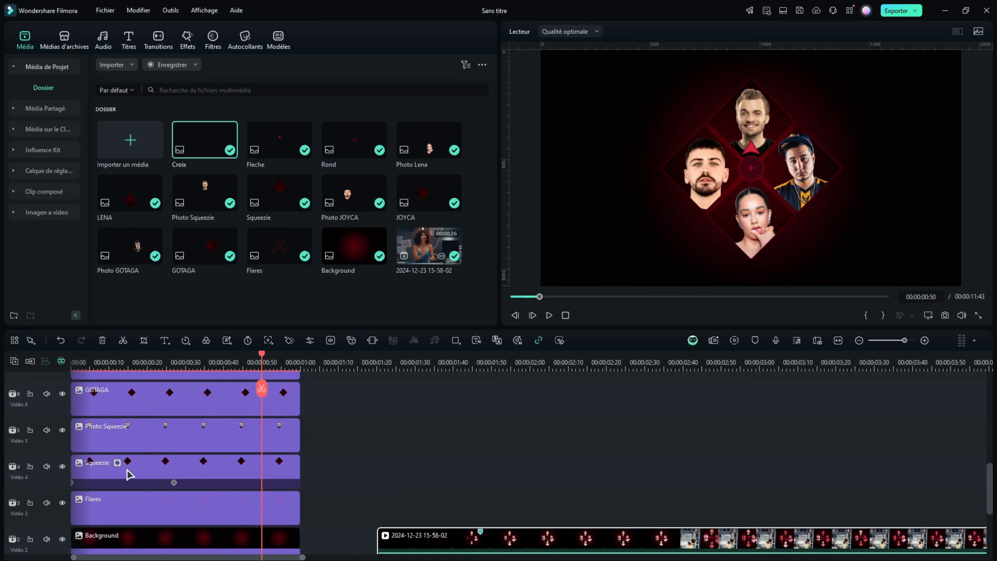
Copy the effects of the Squeezie frame clip and paste them onto the Photo Squeezie clip
click(129, 474)
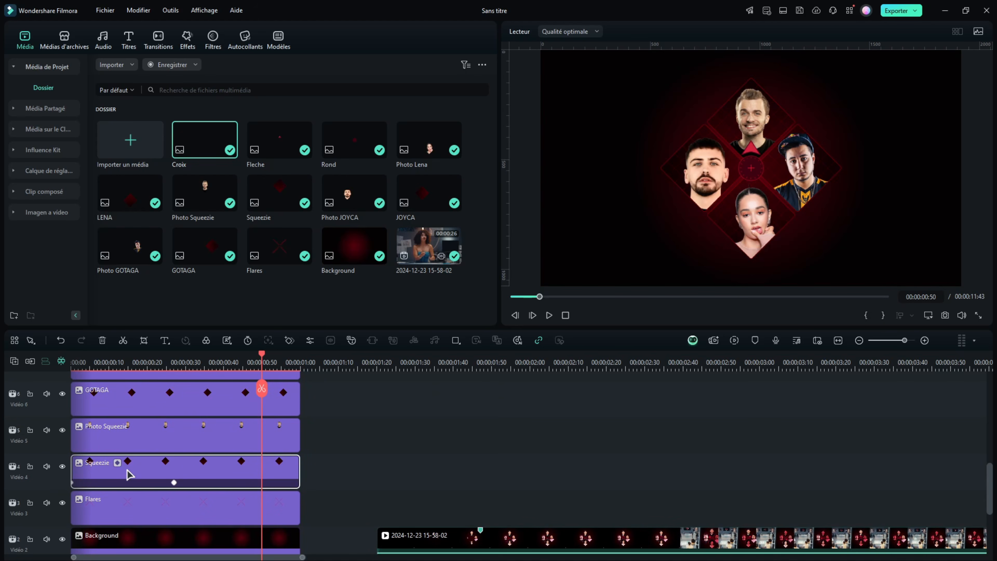
right_click(129, 474)
mouse_move(187, 229)
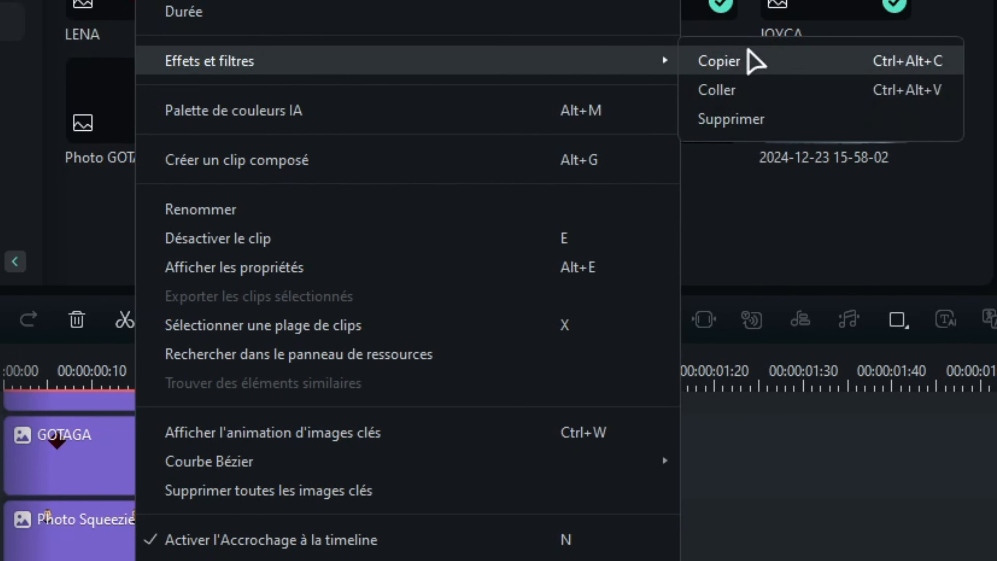
click(756, 60)
click(90, 528)
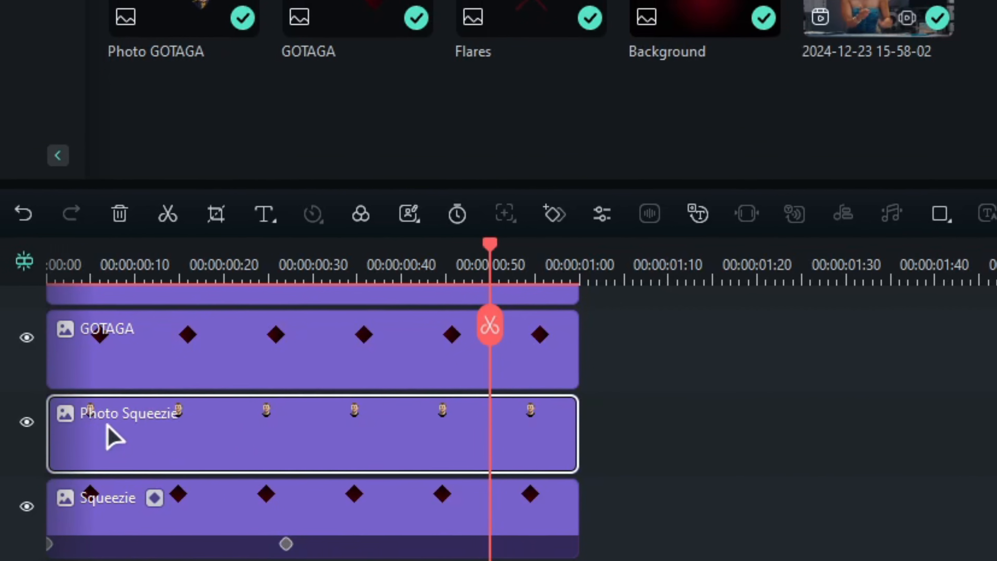
right_click(207, 403)
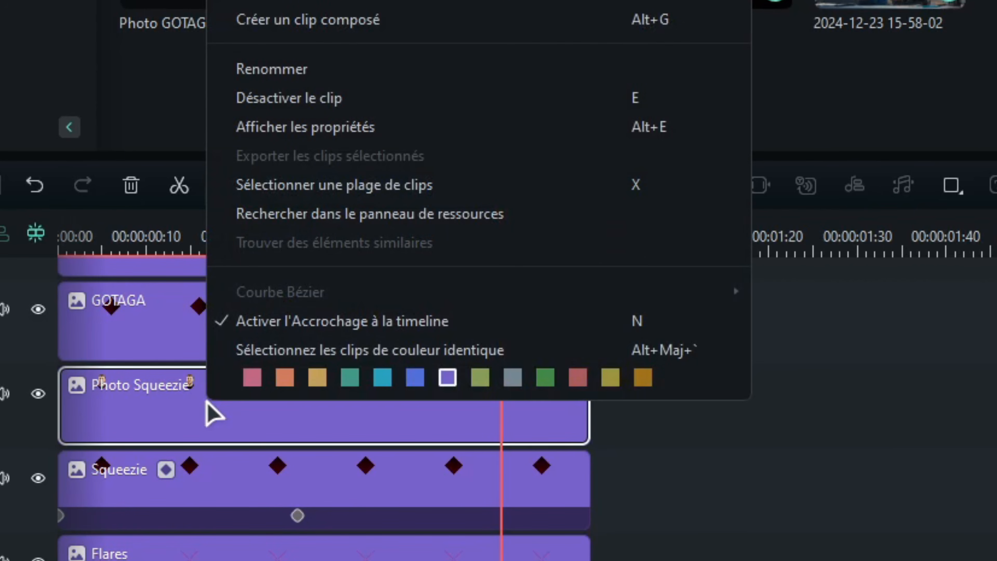
mouse_move(549, 236)
click(628, 265)
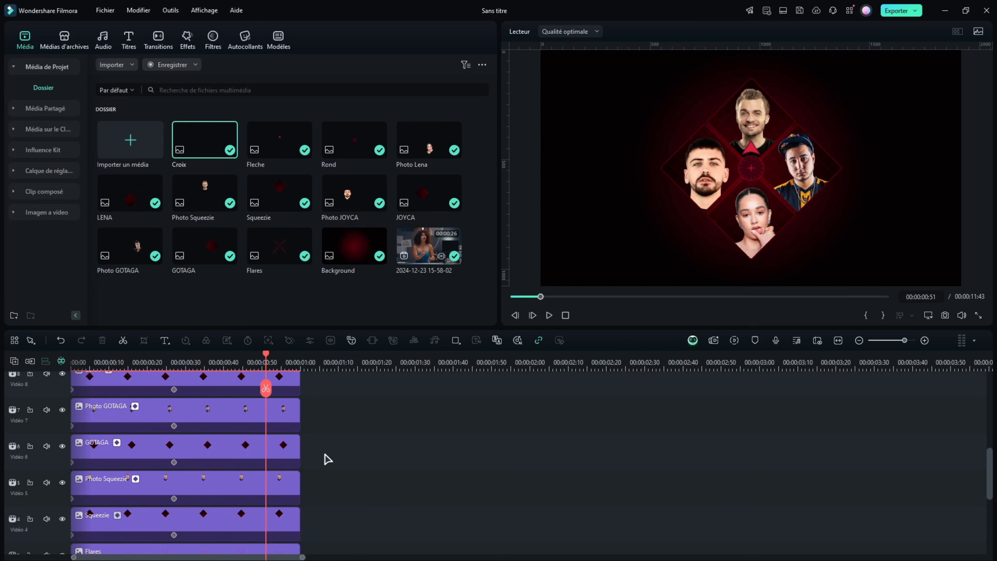
Stagger the GOTAGA, Lena and JOYCA frame and photo pairs to start one after another, and extend the JOYCA and Lena pairs past three seconds
drag(323, 460, 132, 417)
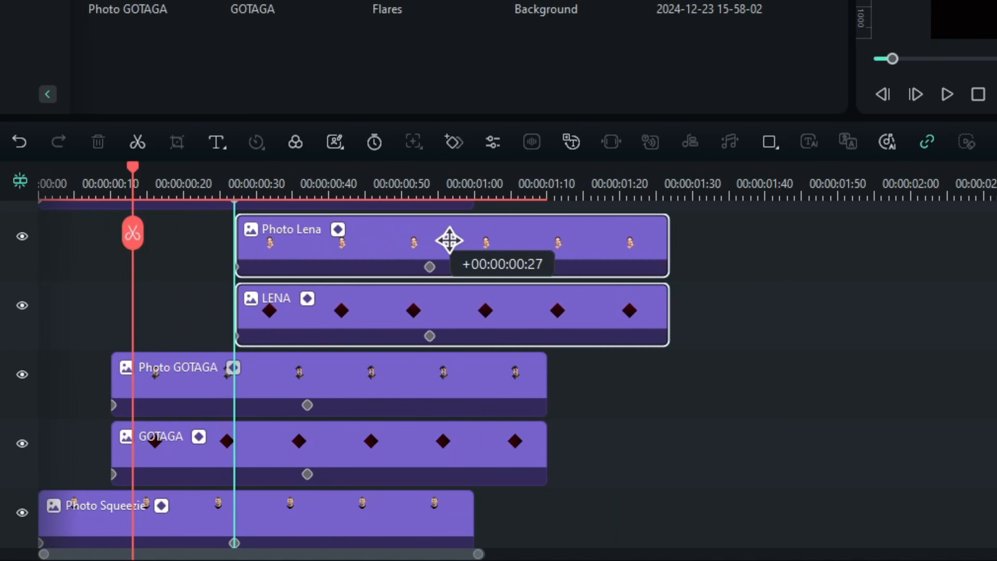
scroll(240, 438, up, 2)
drag(240, 438, 352, 403)
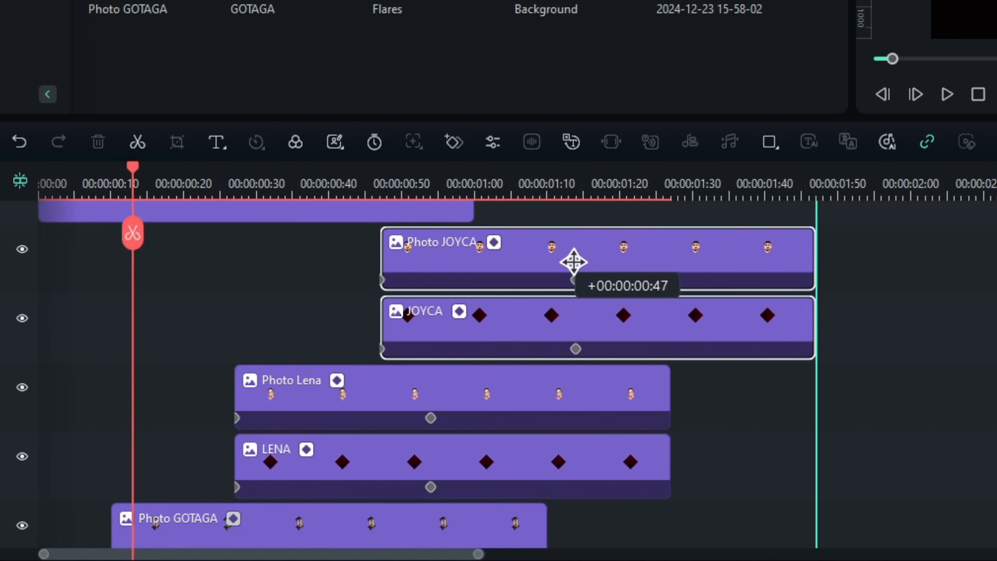
drag(574, 262, 556, 260)
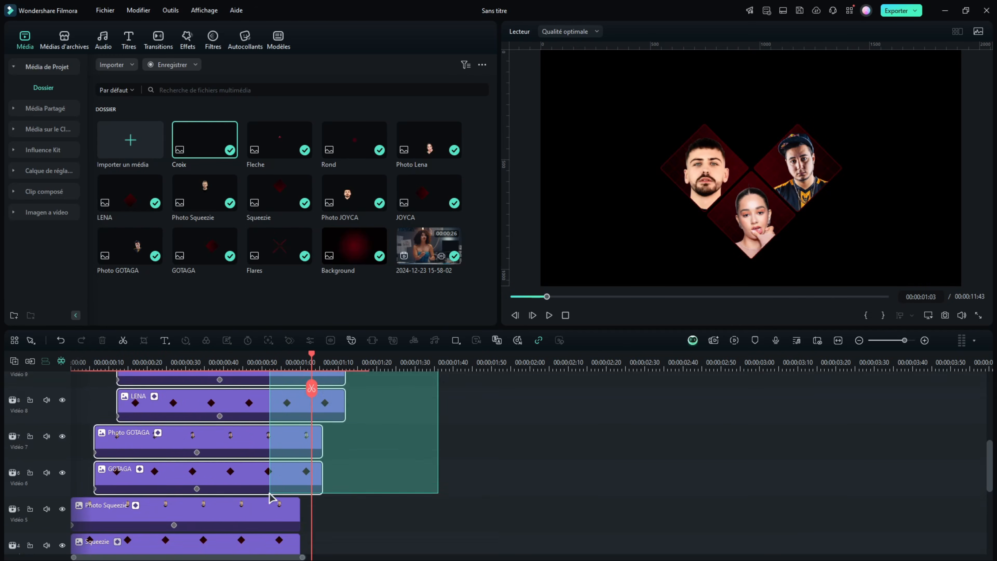
drag(269, 492, 245, 503)
drag(299, 487, 770, 487)
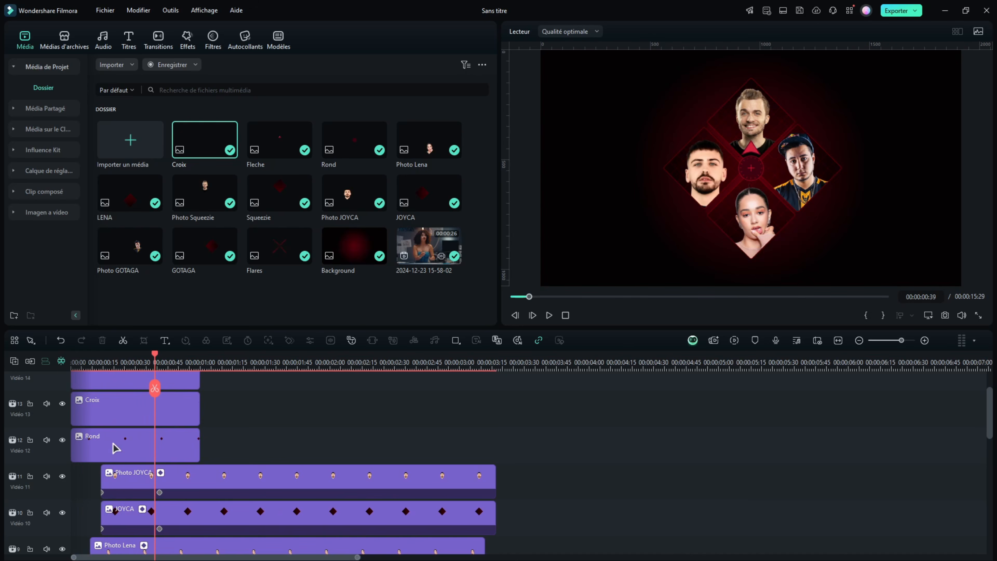
Start the Rond clip at 00:00:00:39 and keyframe its scale from 0% at the start to 100% at 00:00:01:04
drag(112, 442, 198, 440)
double_click(179, 444)
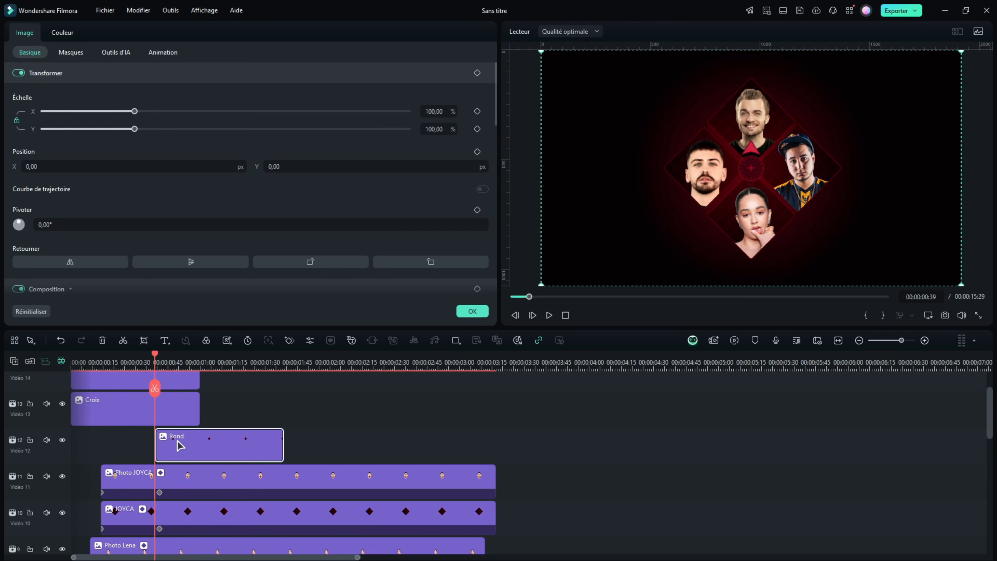
click(477, 73)
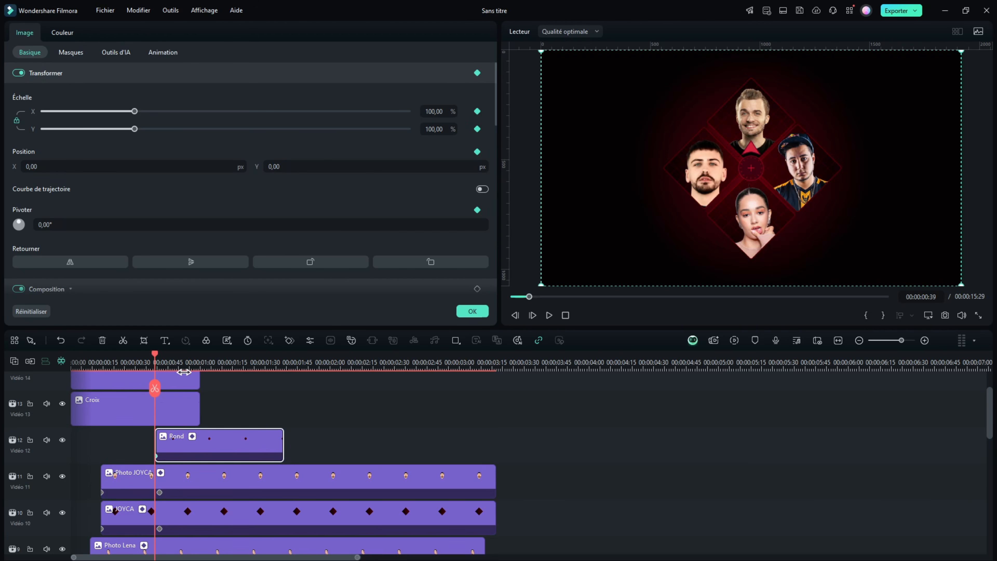
drag(210, 455, 209, 456)
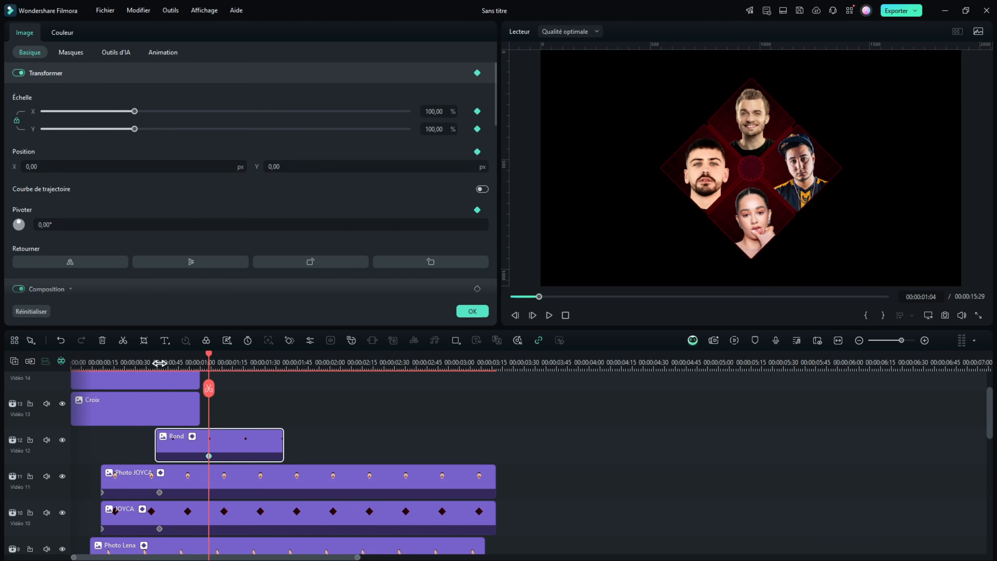
drag(156, 363, 285, 363)
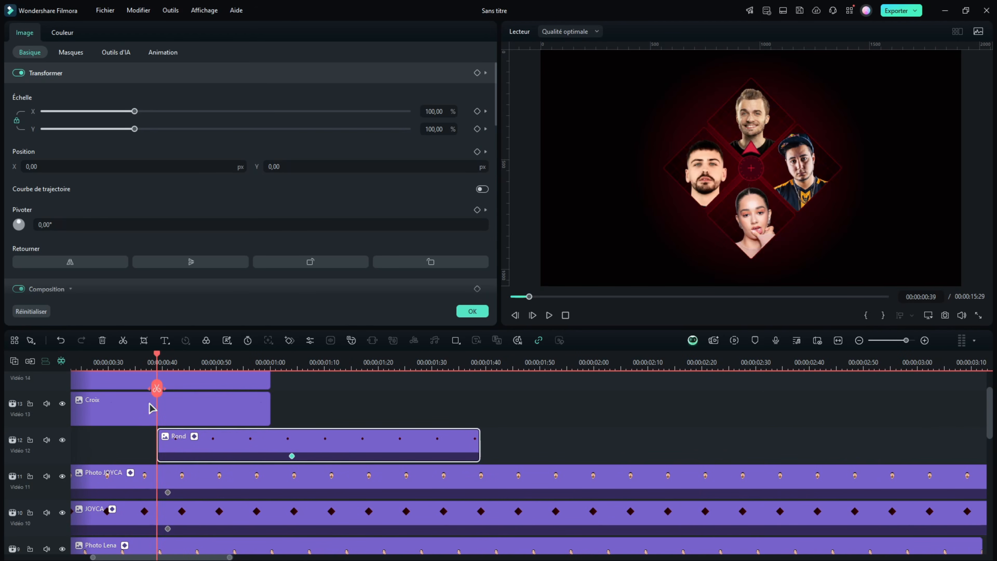
drag(134, 111, 10, 123)
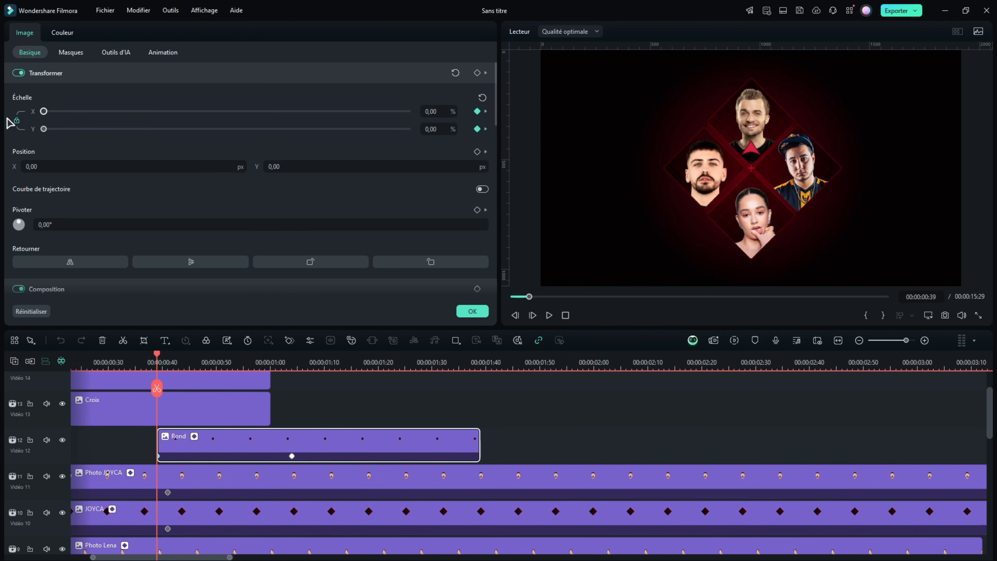
Tighten the Rond clip's timing so it starts at 00:00:00:36 with its full-size keyframe at 00:00:00:53, and preview it
drag(169, 363, 407, 364)
drag(291, 457, 200, 455)
click(147, 363)
key(space)
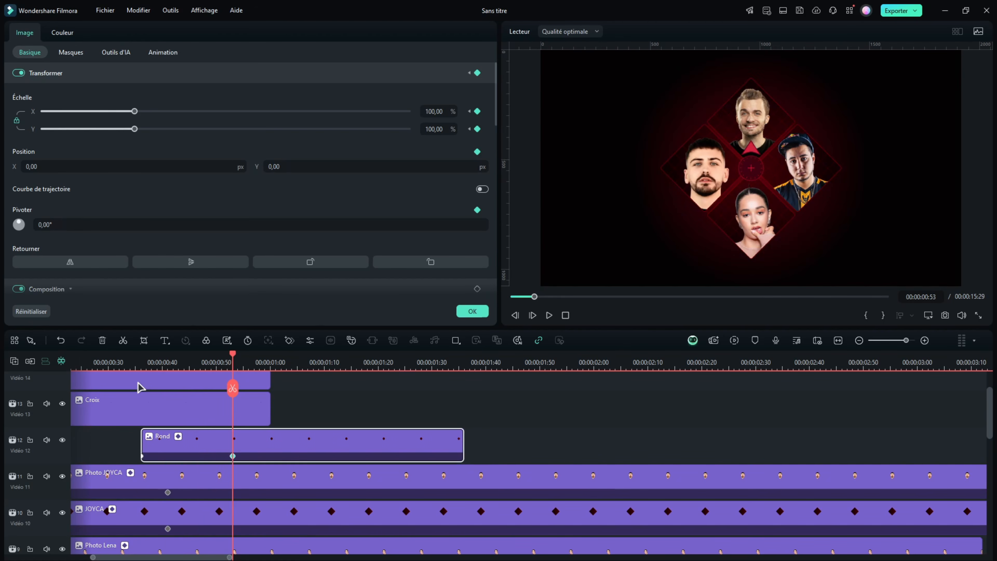
Set the Rond clip's rotation to about 1014° at its first keyframe and play the spinning entrance
click(141, 365)
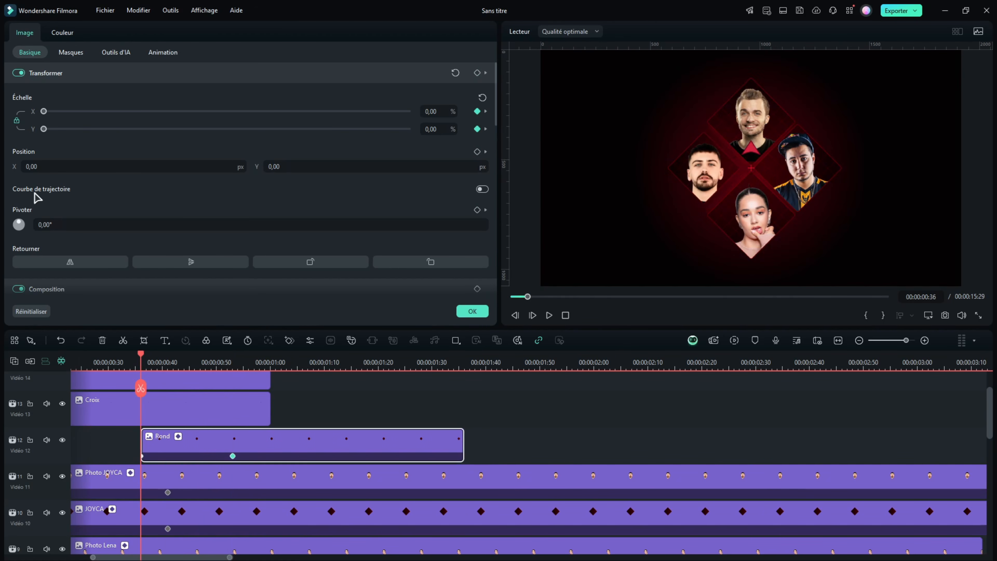
scroll(39, 202, down, 2)
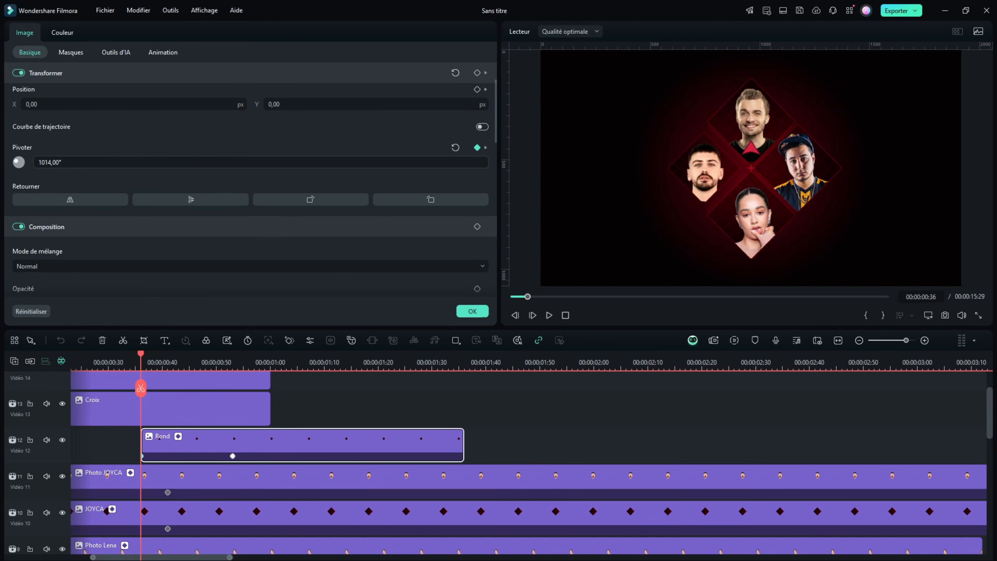
drag(78, 163, 79, 163)
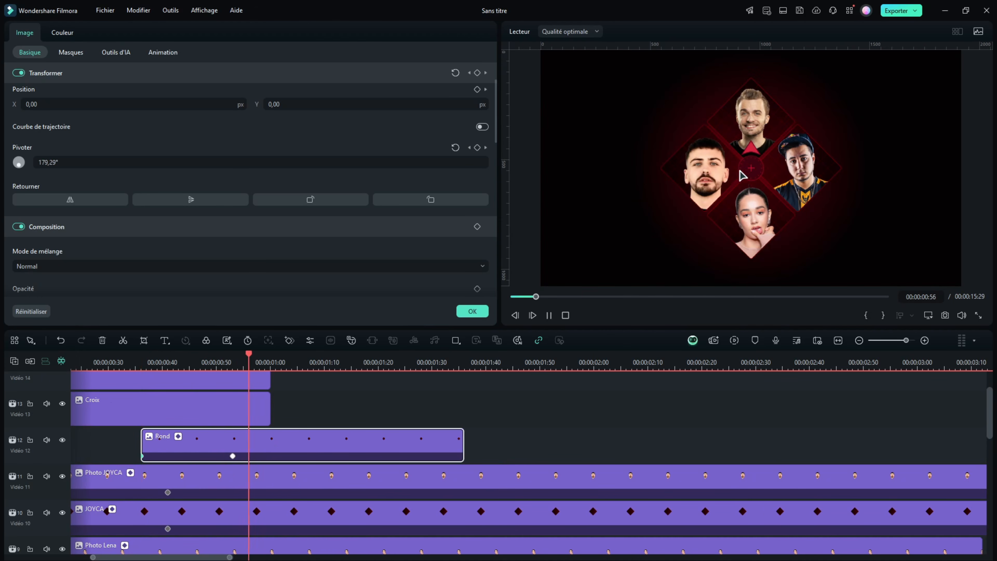
key(space)
drag(218, 361, 215, 361)
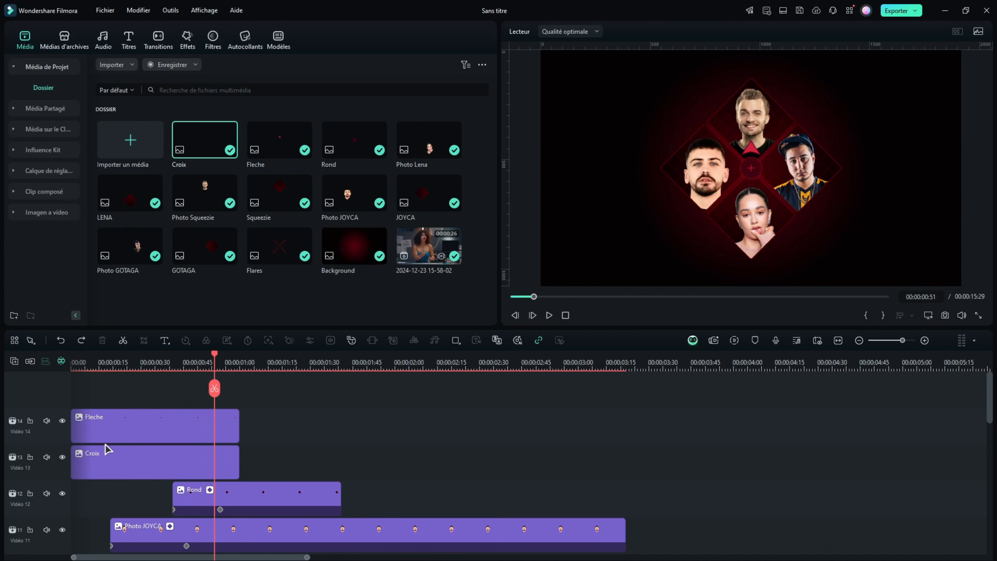
Align the Croix clip's start with the Rond clip, and copy the Rond clip's effects onto it
drag(106, 449, 208, 452)
click(249, 502)
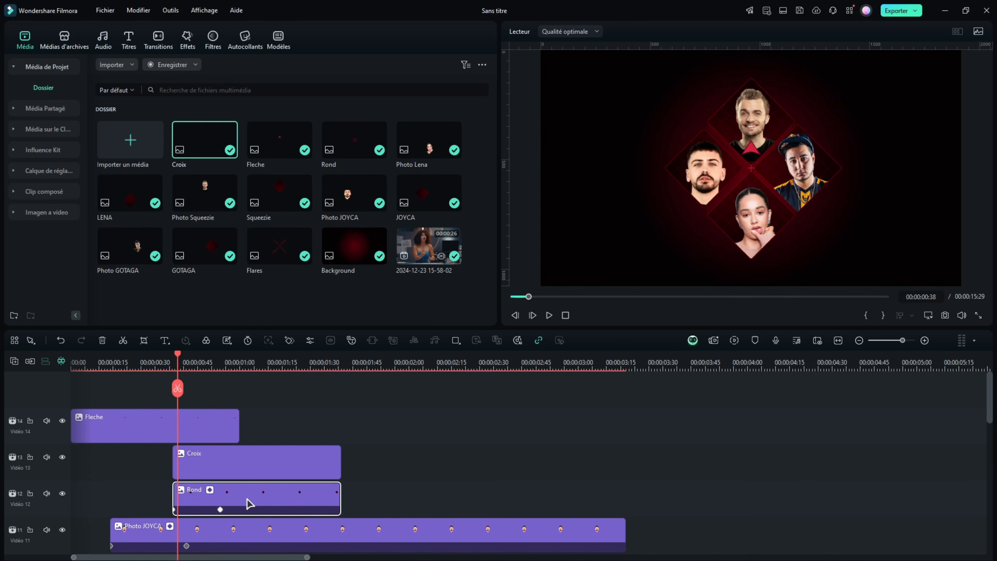
right_click(245, 500)
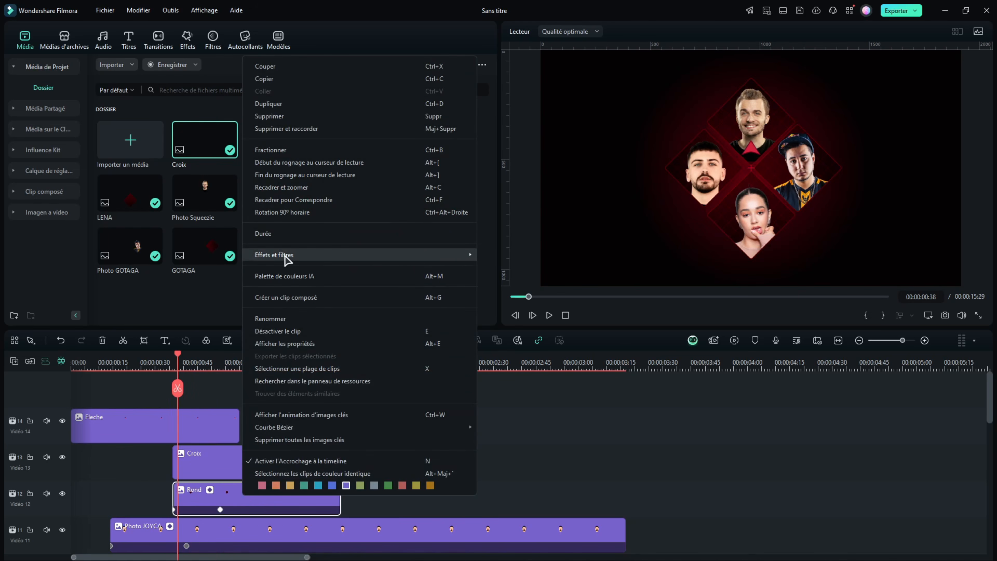
click(487, 256)
click(237, 466)
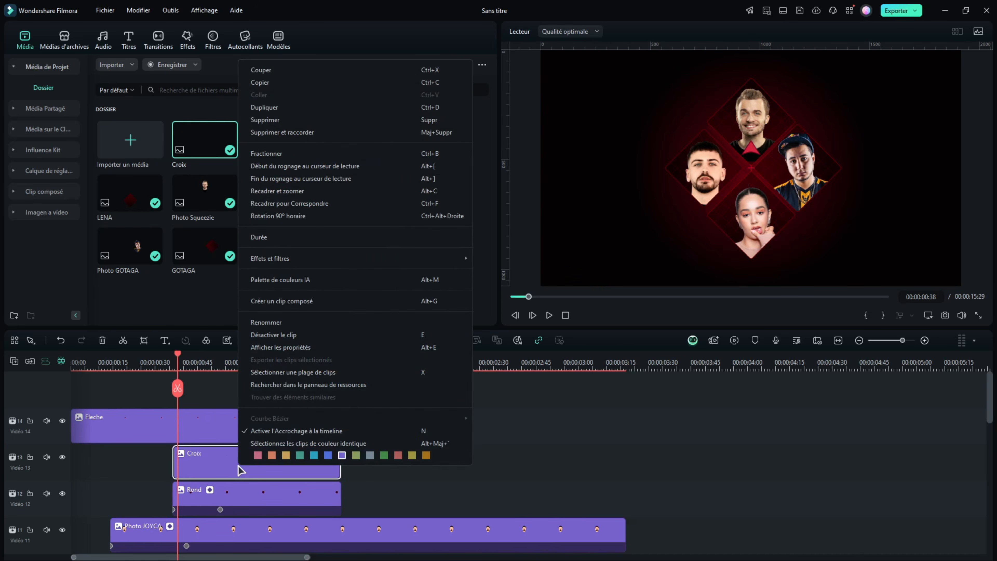
right_click(238, 466)
mouse_move(277, 260)
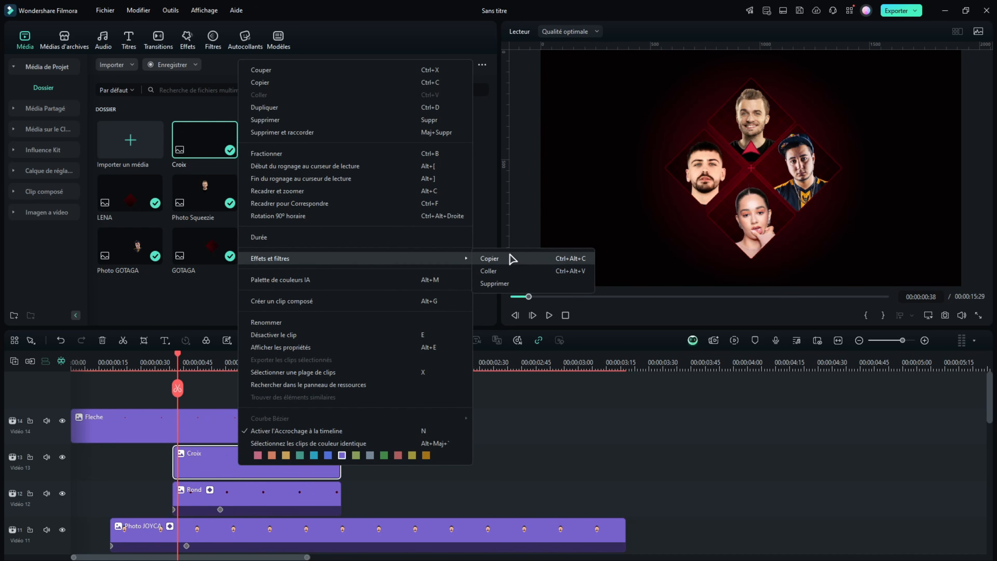
click(512, 271)
click(454, 432)
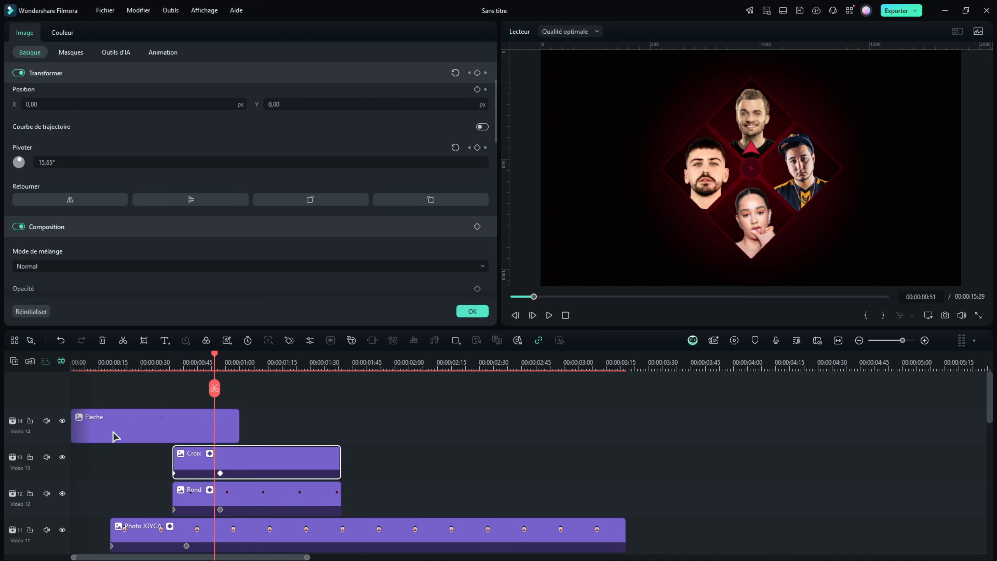
Start the Fleche clip at 00:00:00:51 and keyframe its opacity at 0 there
drag(100, 419, 244, 419)
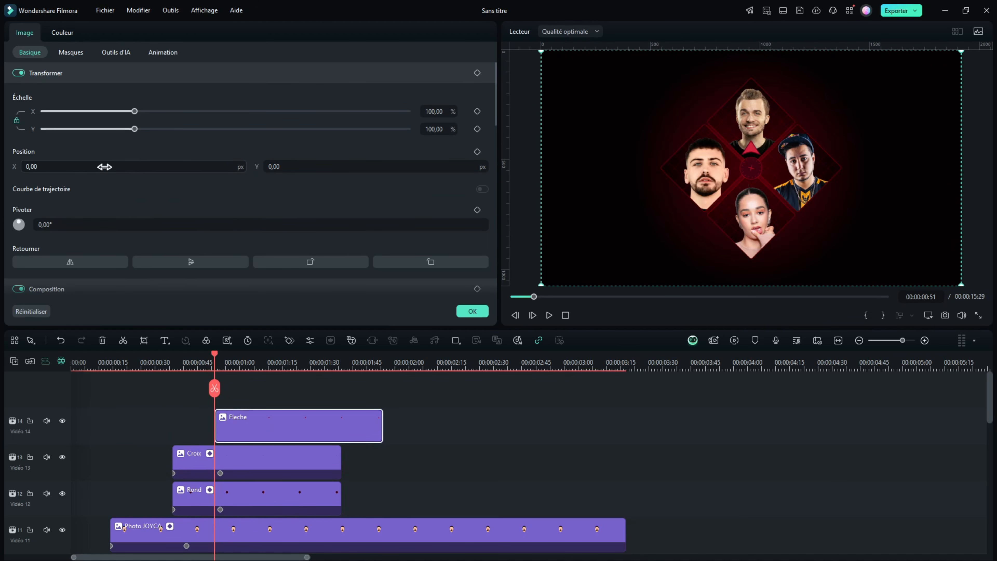
scroll(118, 187, down, 3)
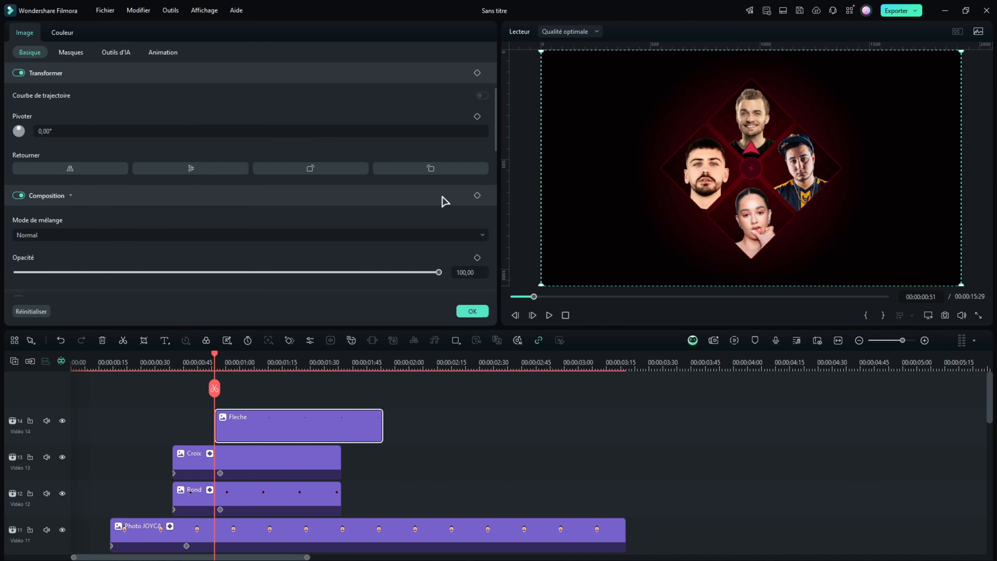
click(477, 195)
drag(439, 240, 5, 247)
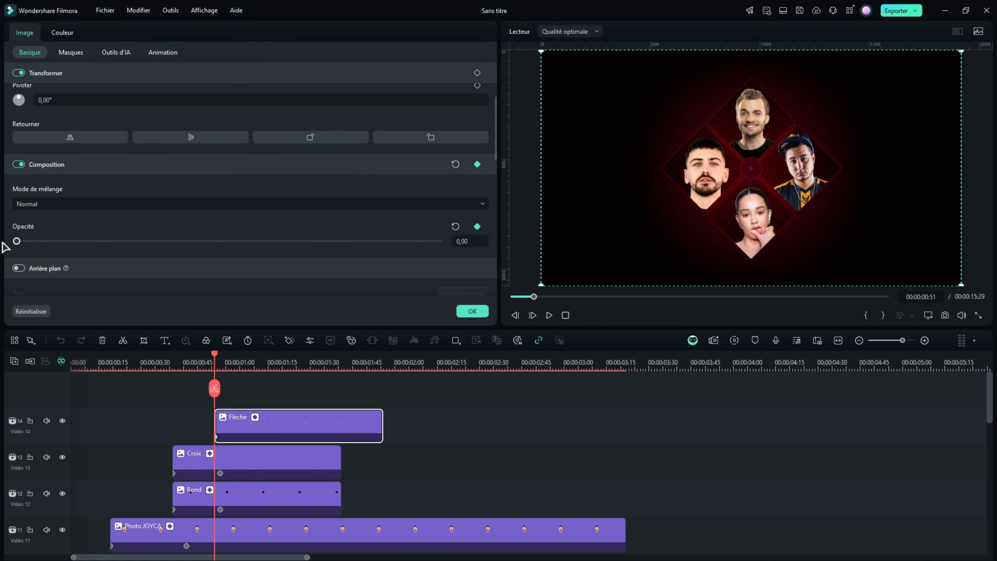
Make the arrow blink with further Fleche opacity keyframes from 00:00:00:57 to 00:00:01:09, setting the first one to 96
click(232, 359)
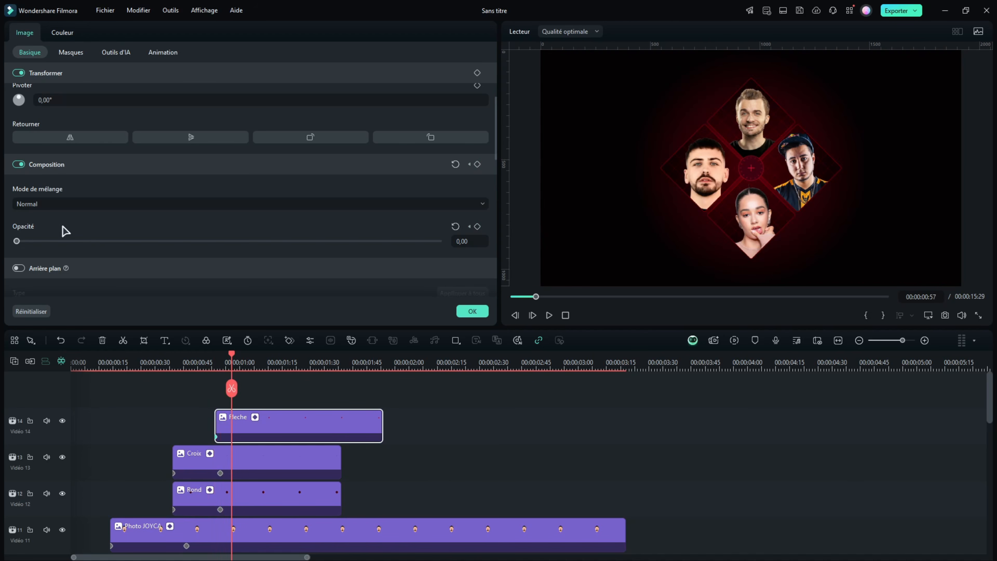
drag(16, 241, 421, 241)
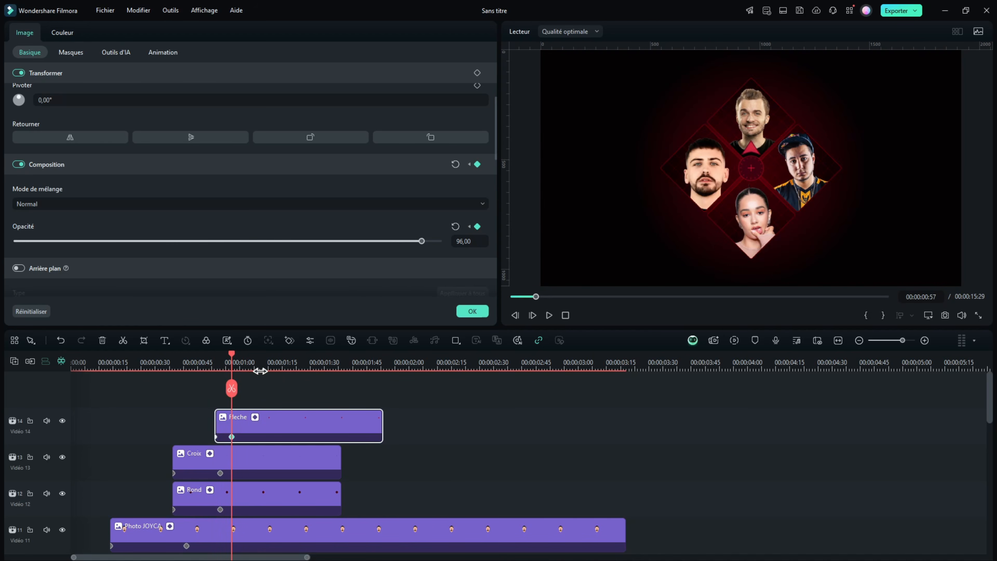
click(248, 362)
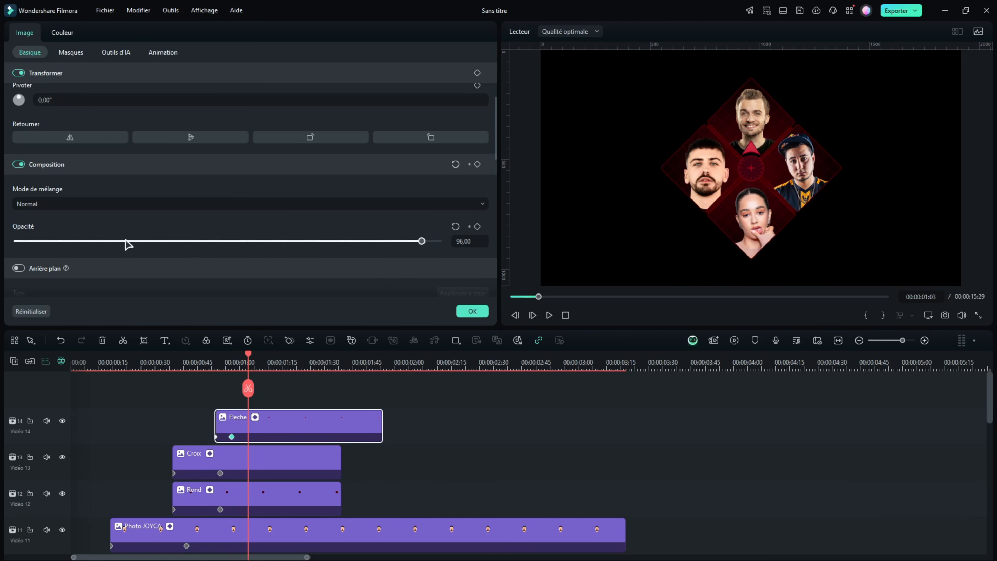
drag(67, 243, 438, 247)
click(265, 363)
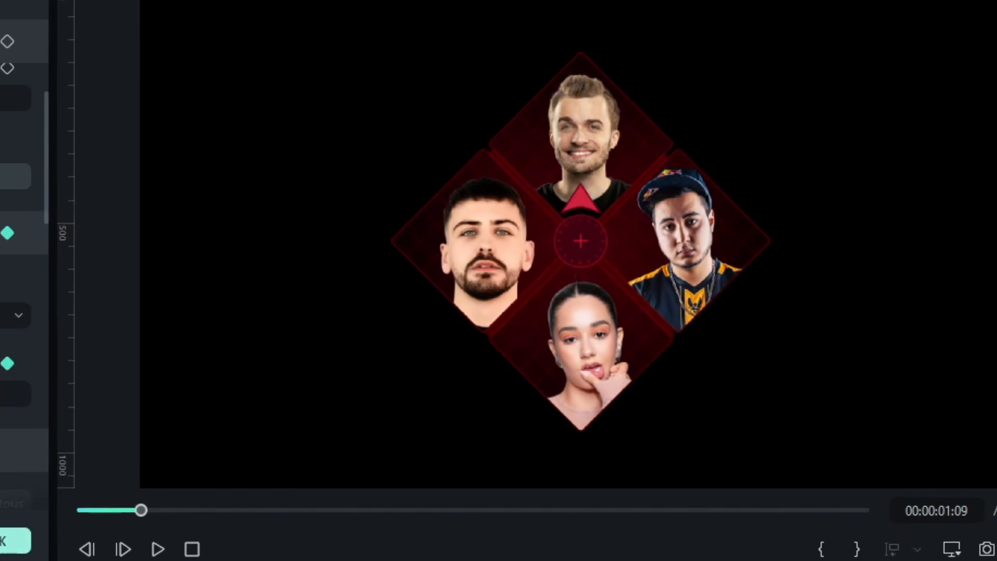
Extend the Lena, GOTAGA and Squeezie frame and photo clips to the same end point as the JOYCA clips, just before five seconds
drag(388, 479, 557, 479)
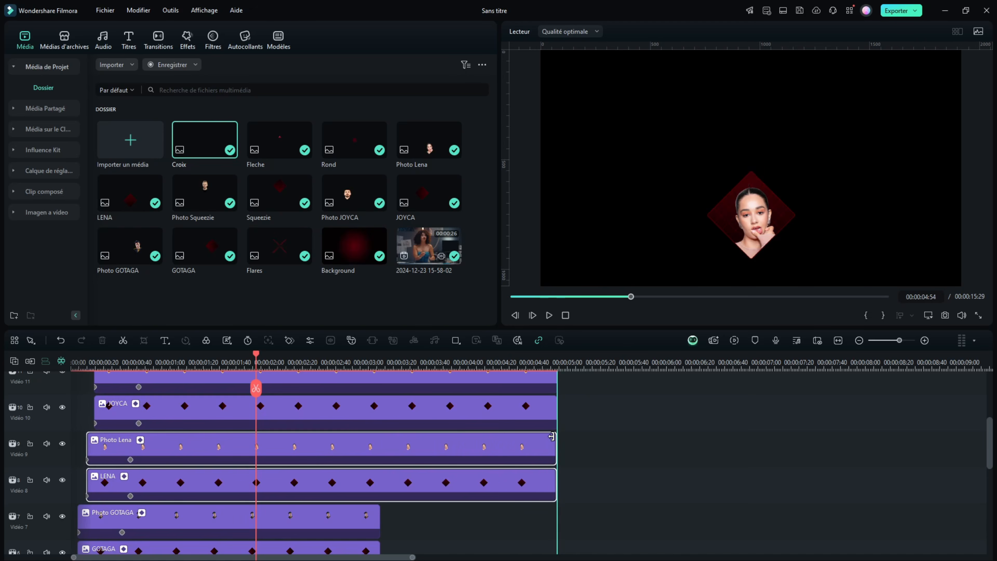
scroll(394, 452, down, 1)
scroll(394, 452, down, 1)
drag(393, 453, 553, 435)
scroll(400, 434, down, 3)
drag(400, 434, 564, 402)
Extend the Background clip to the same end point as the other image layers
scroll(596, 418, up, 8)
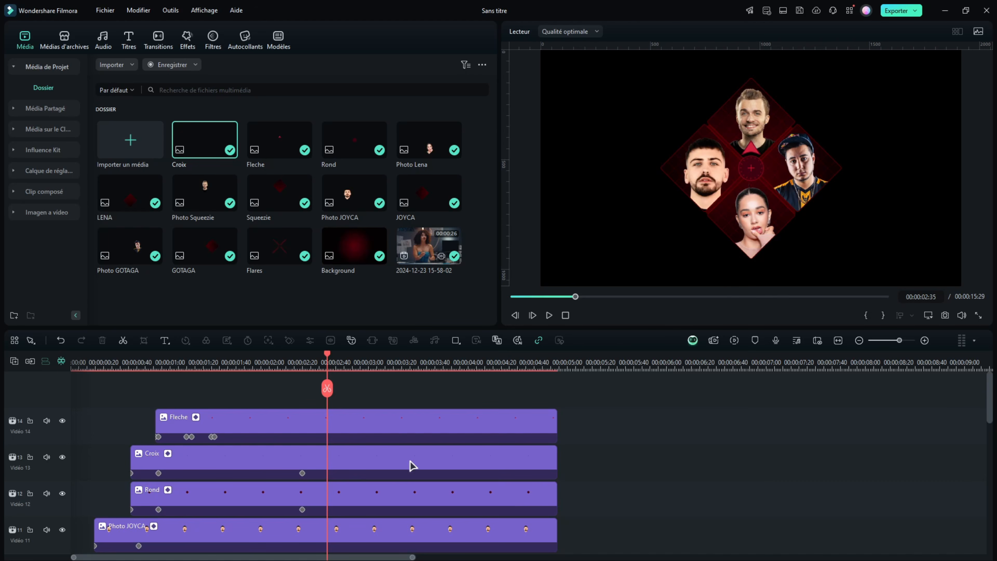
scroll(412, 466, down, 8)
drag(745, 366, 614, 379)
scroll(382, 447, up, 1)
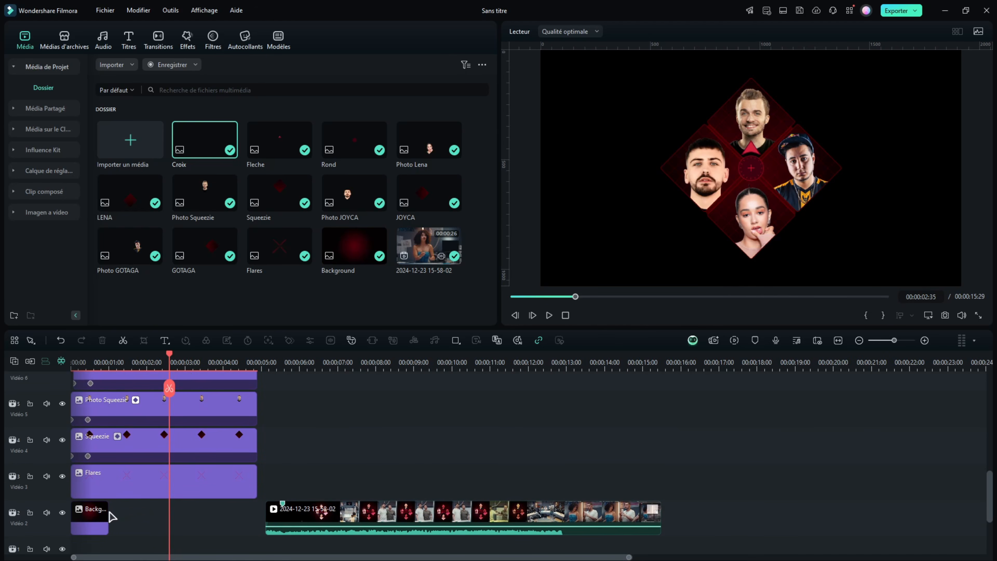
drag(108, 517, 262, 519)
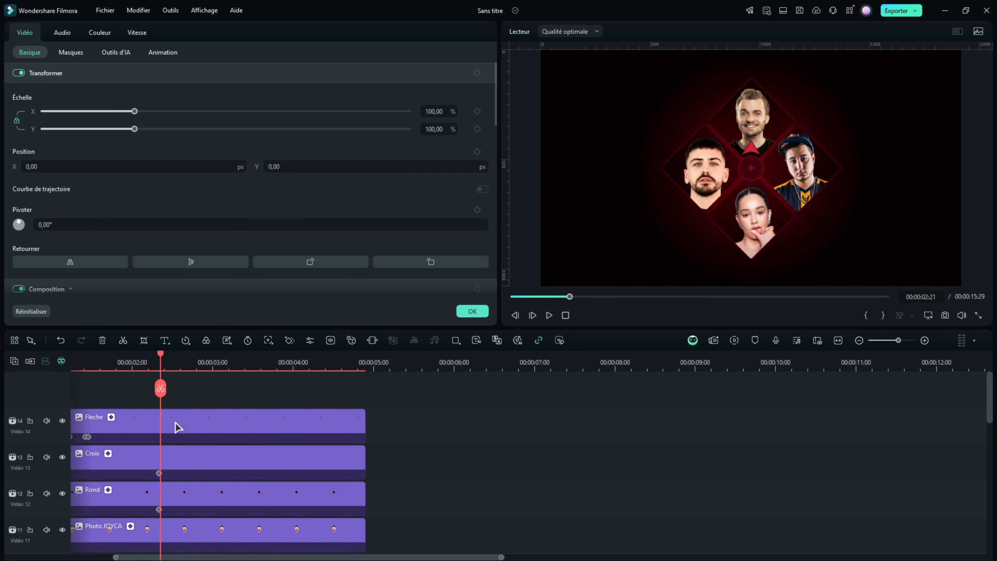
Split the Fleche, Croix and Rond clips together at their keyframe at about 00:00:02:20
scroll(178, 426, down, 1)
drag(439, 382, 252, 481)
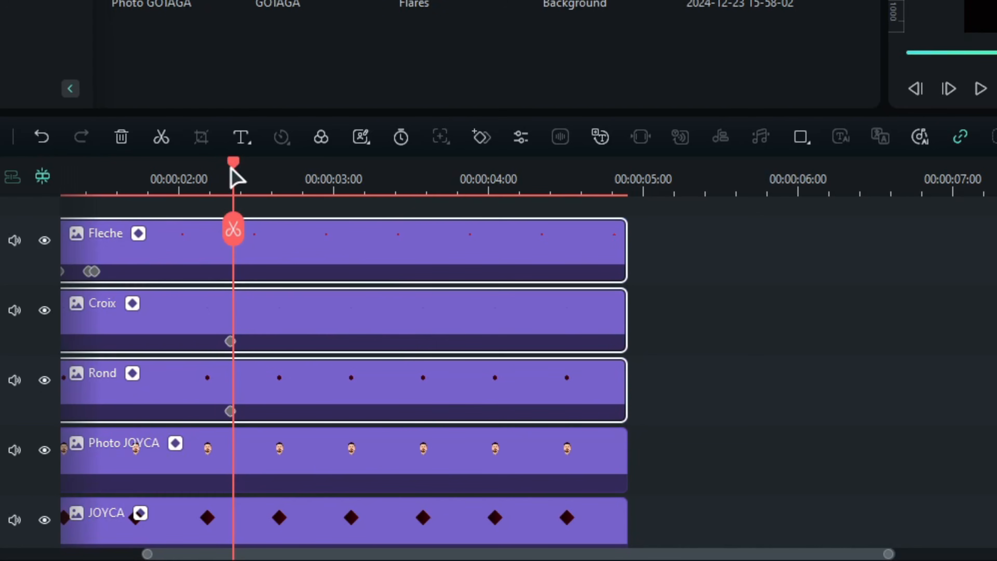
drag(233, 169, 230, 170)
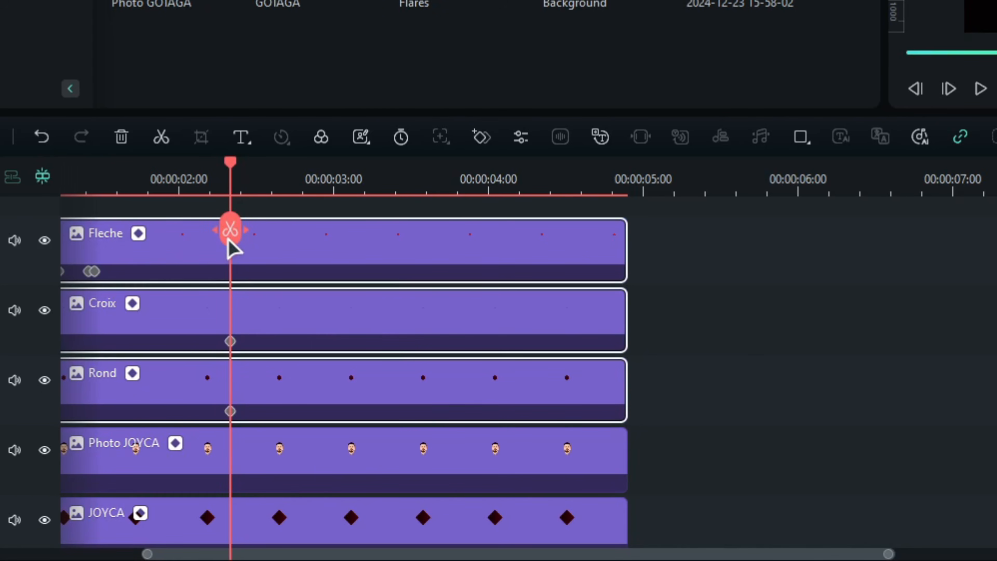
click(231, 232)
Combine the second halves of the Fleche, Croix and Rond clips into one compound clip with the default name
drag(98, 170, 256, 175)
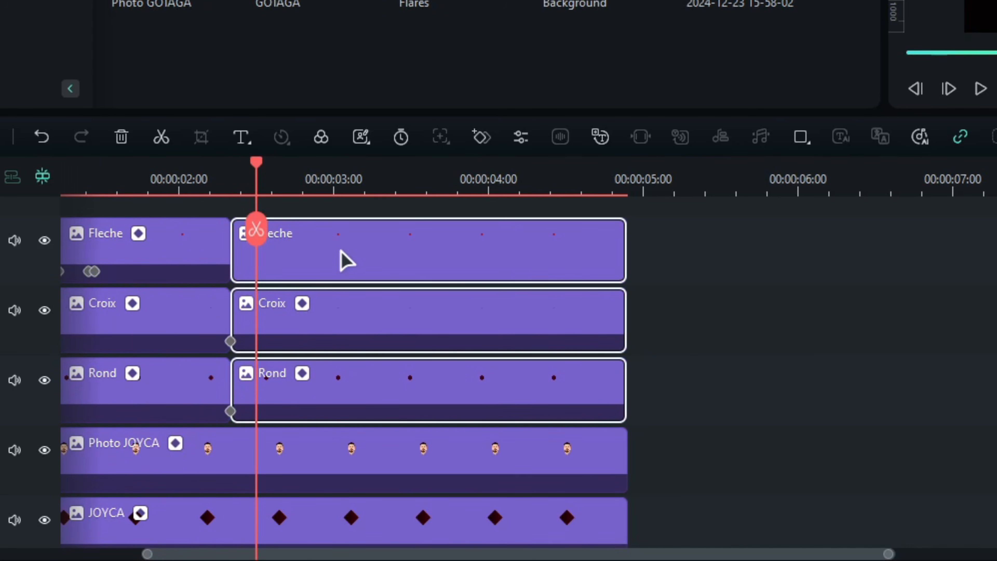
right_click(345, 260)
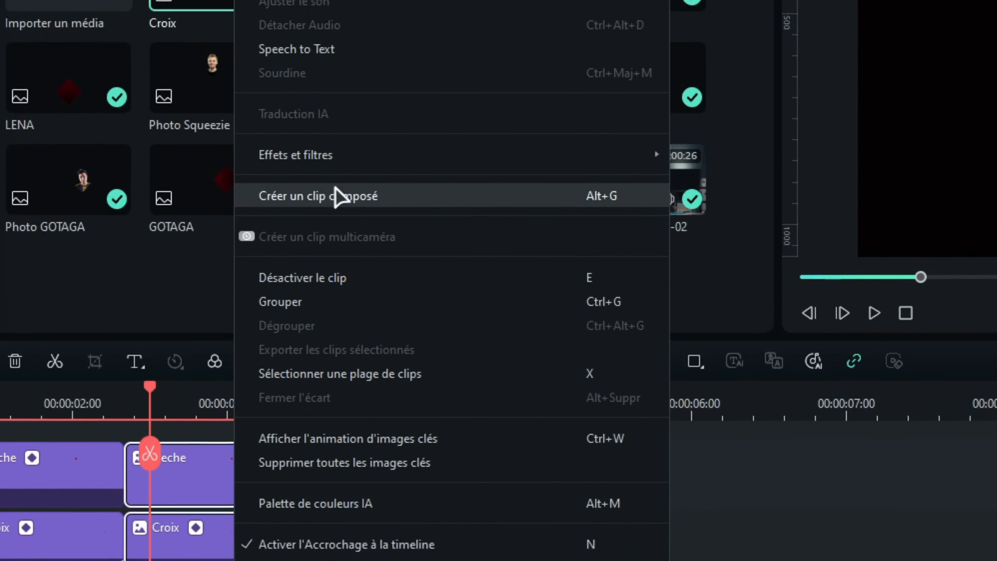
click(337, 194)
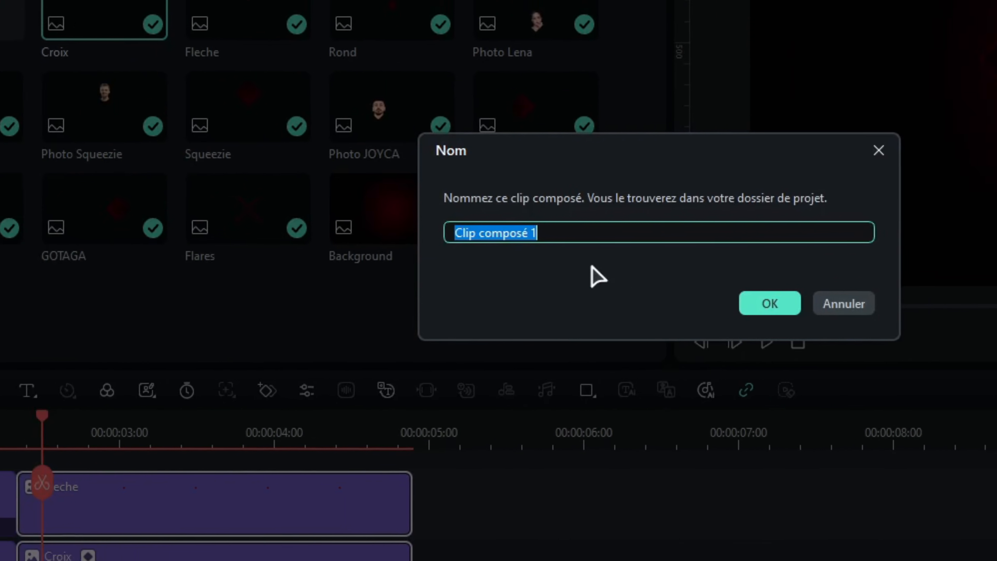
click(768, 302)
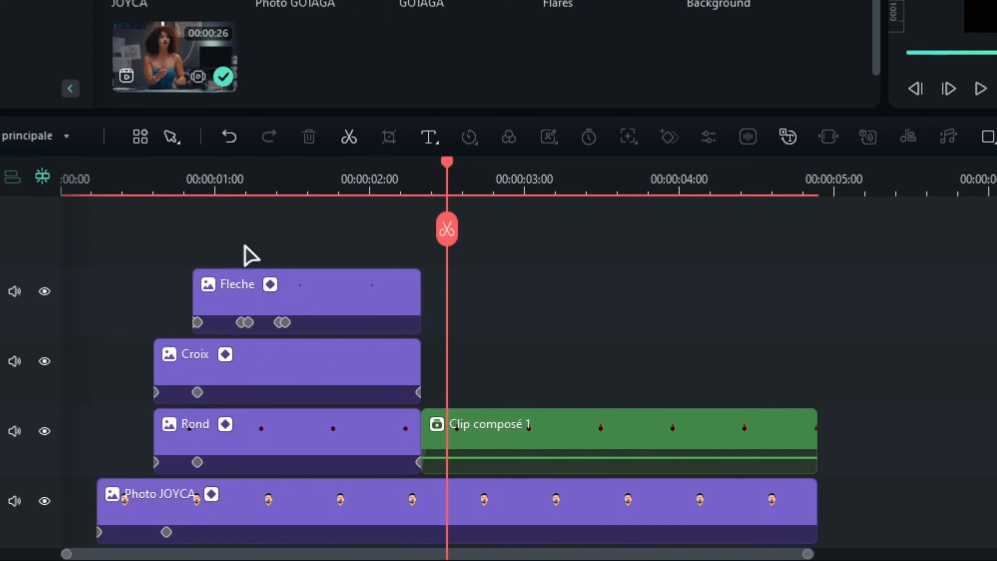
Add a keyframe for all transform properties at the start of the compound clip, at 00:00:02:21
click(542, 430)
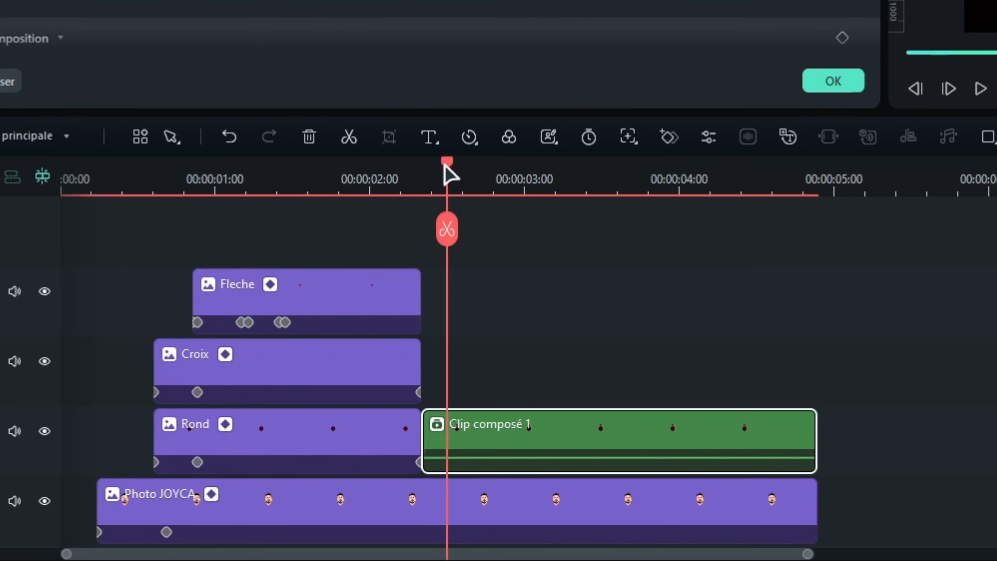
drag(447, 161, 424, 173)
drag(134, 111, 256, 129)
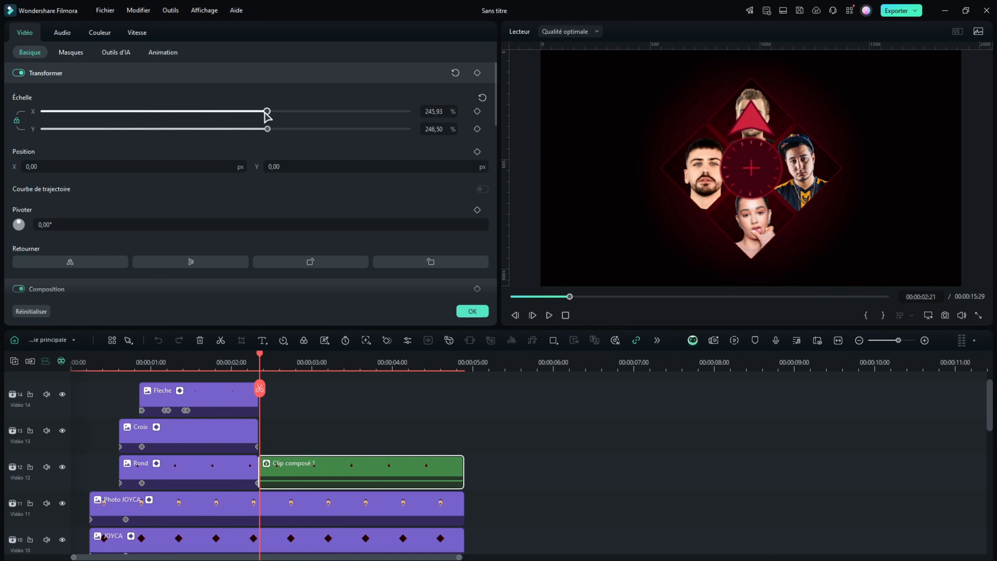
key(ctrl+z)
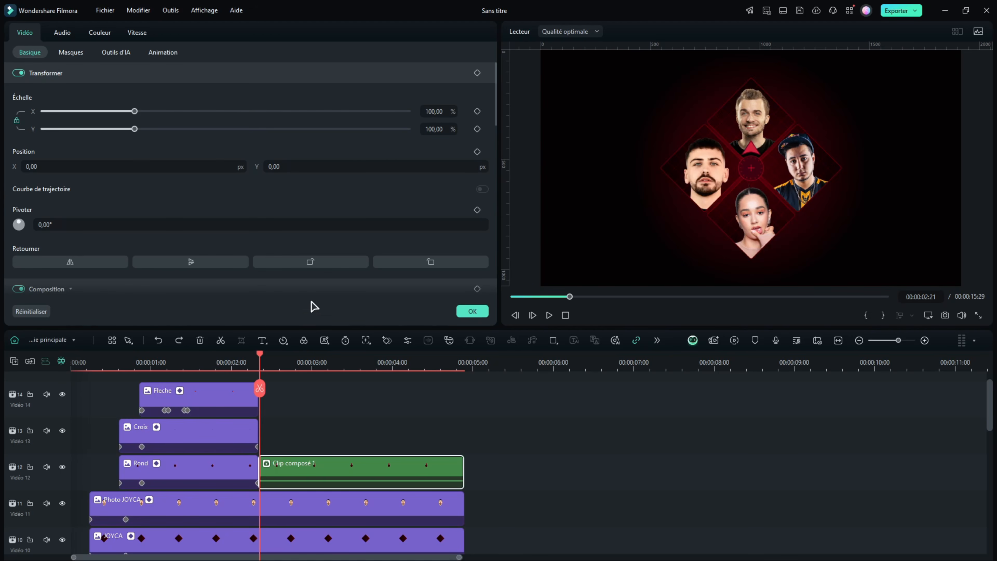
click(476, 74)
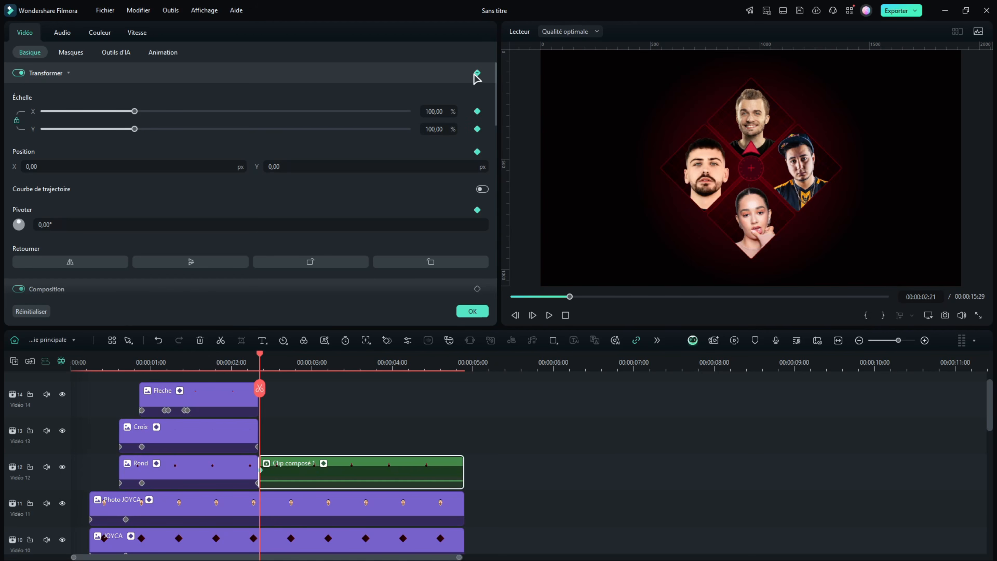
Set the compound clip's rotation to 1080° with a keyframe at the end of the clip
key(Right)
key(Right)
key(Right)
key(Right)
key(Right)
key(Right)
key(Right)
key(Right)
key(Right)
key(Right)
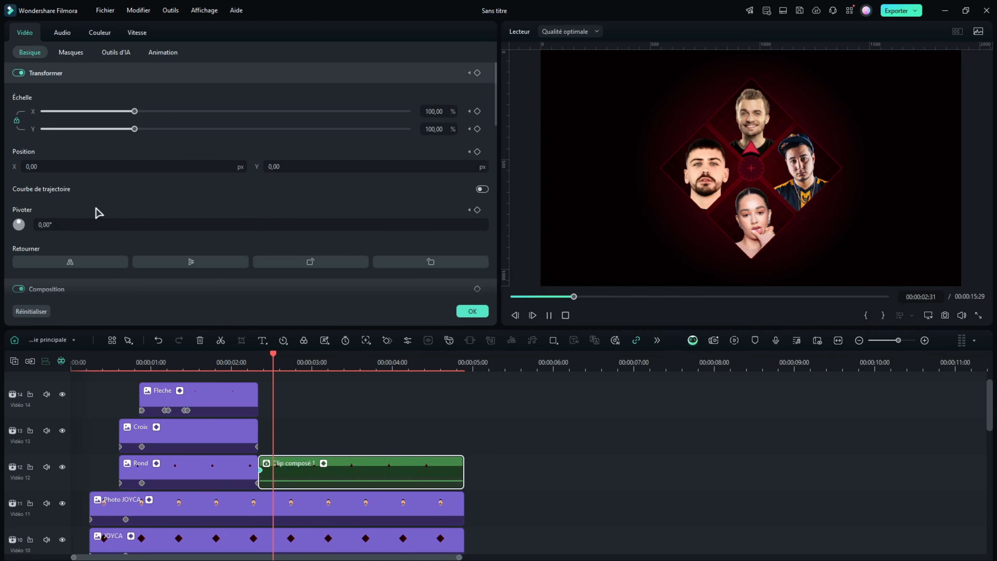
click(59, 224)
text(100)
key(Return)
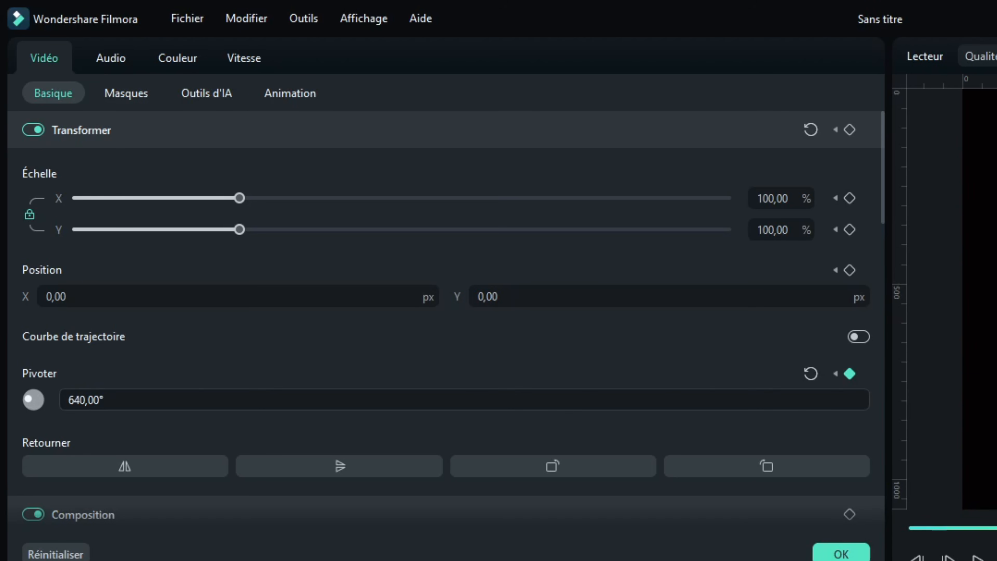
drag(105, 400, 172, 400)
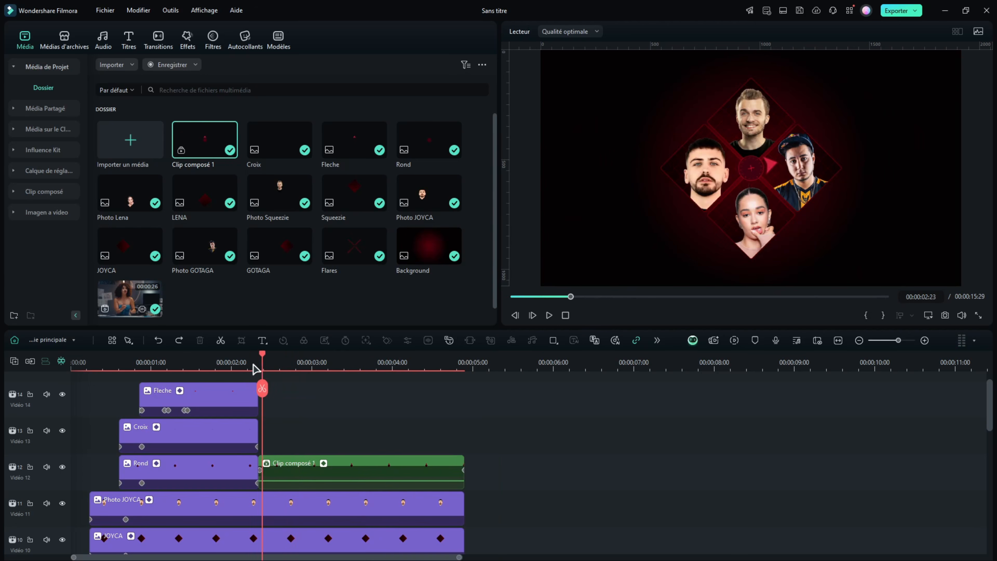
Scrub through the compound clip to check how the circle, cross and arrow rotate
drag(255, 367, 278, 365)
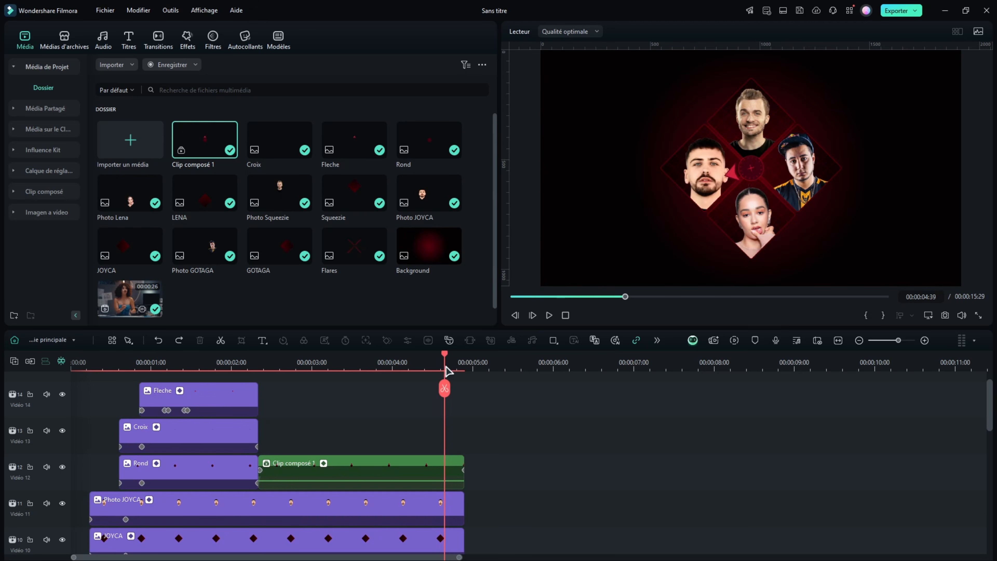
drag(446, 369, 356, 377)
drag(293, 363, 269, 360)
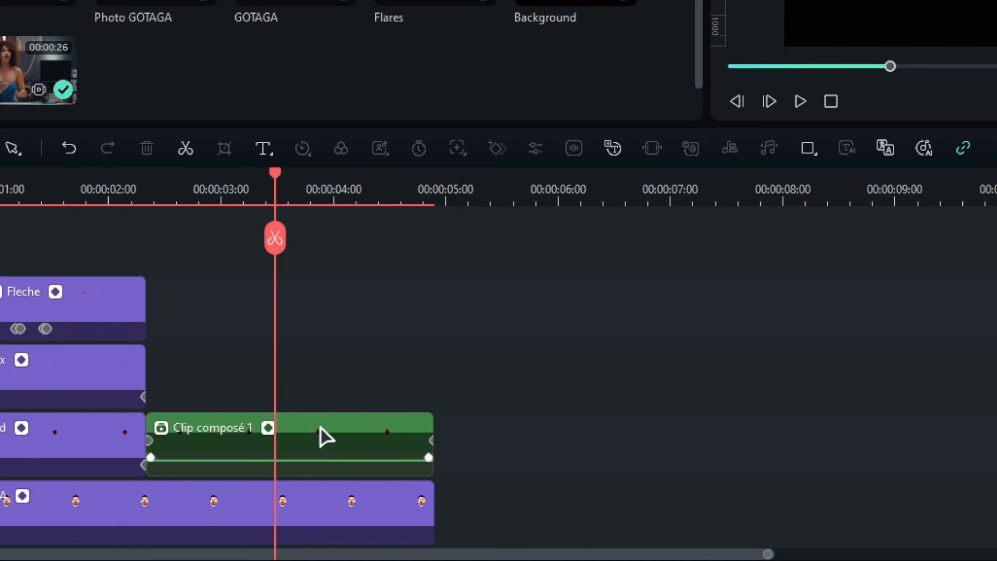
Show the compound clip's keyframe animation graph and apply a different curve preset to the final rotation keyframe
right_click(292, 485)
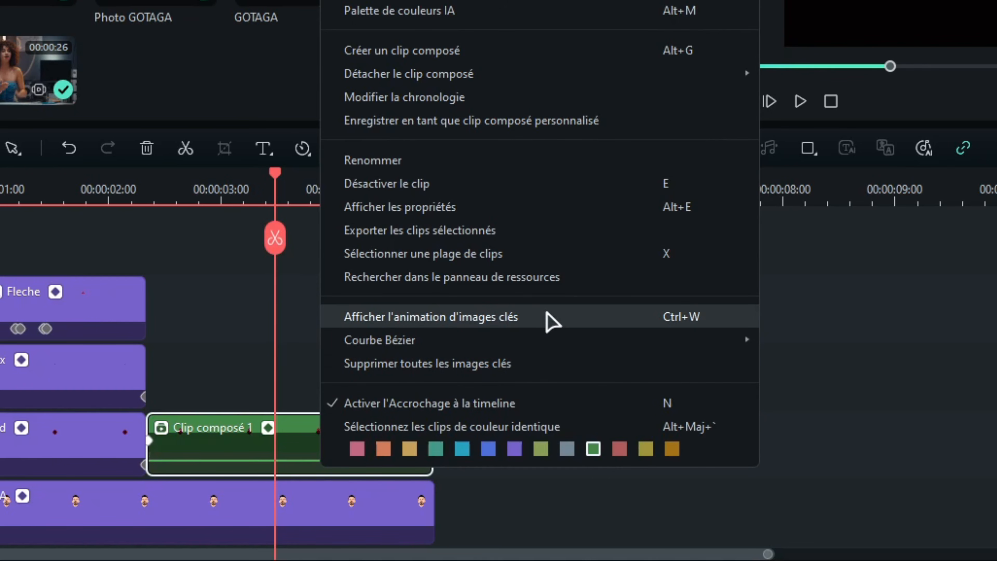
click(547, 316)
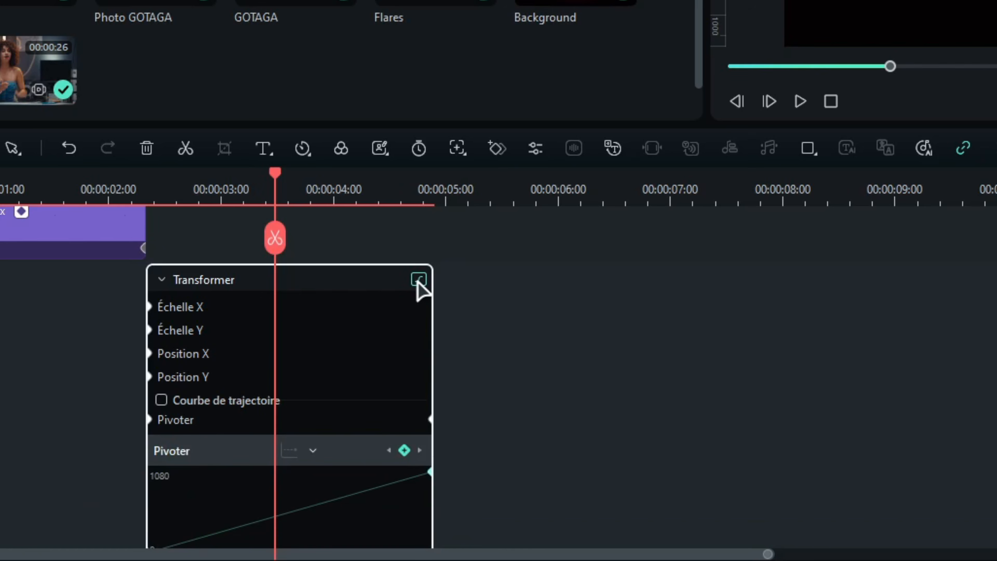
scroll(419, 290, down, 4)
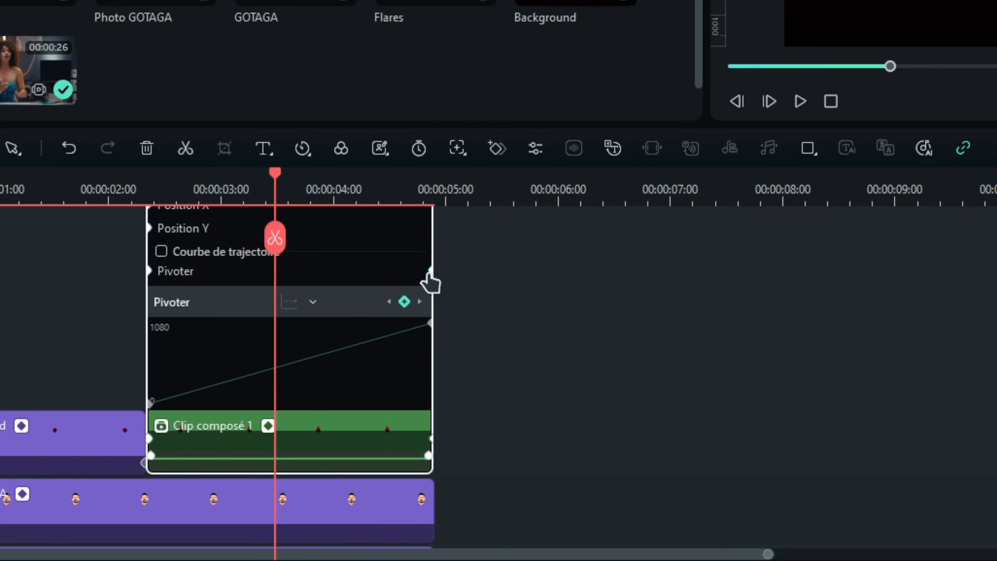
click(430, 271)
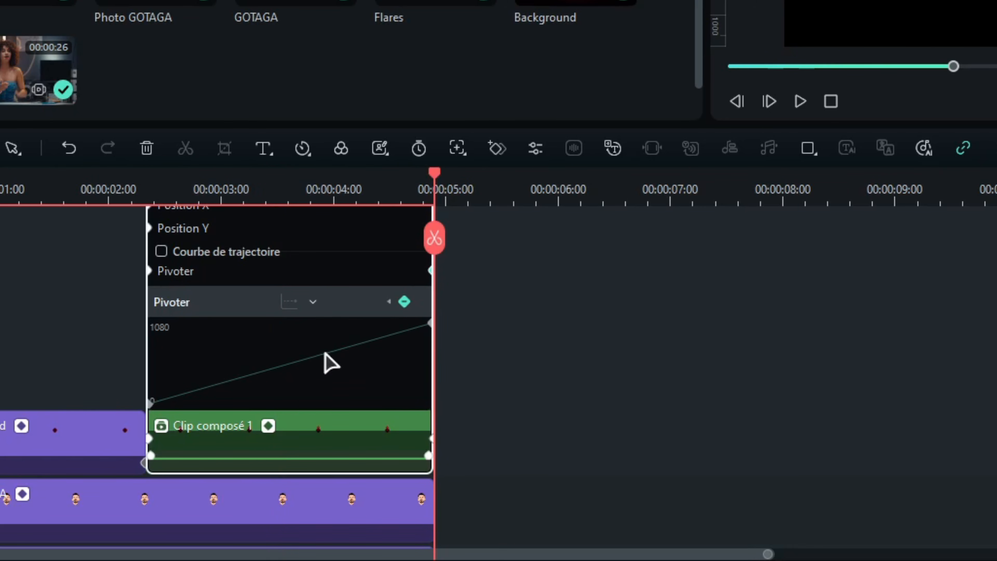
click(428, 323)
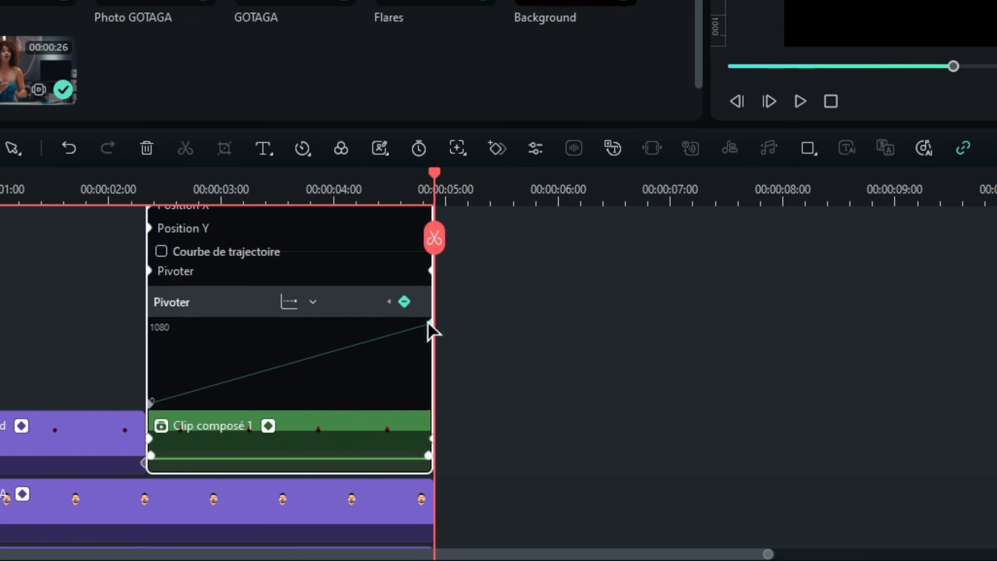
click(313, 302)
click(328, 356)
scroll(408, 341, up, 3)
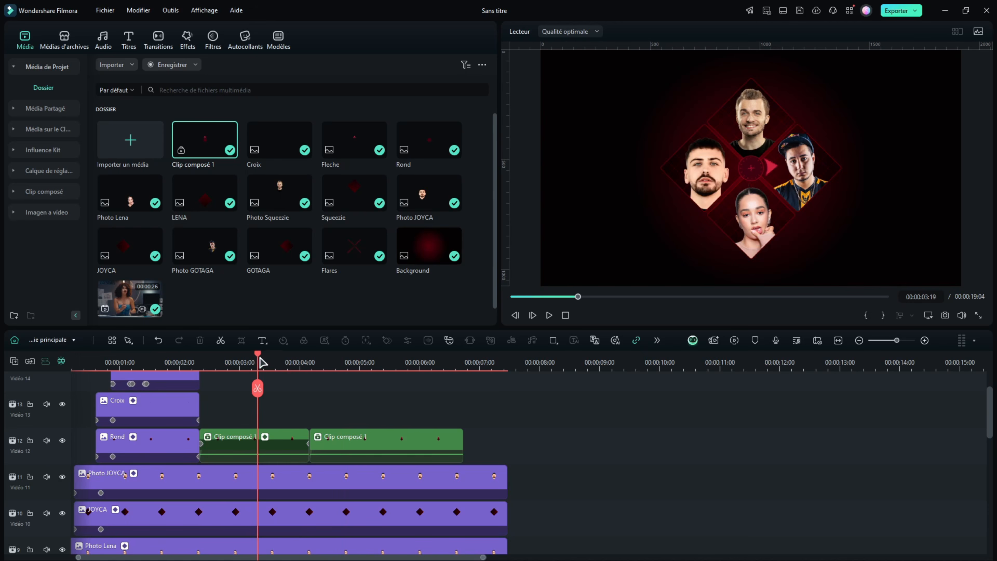
Keyframe the GOTAGA frame and photo clips to scale up from 100% at 00:00:02:22 to 113% one frame later
drag(262, 362, 206, 363)
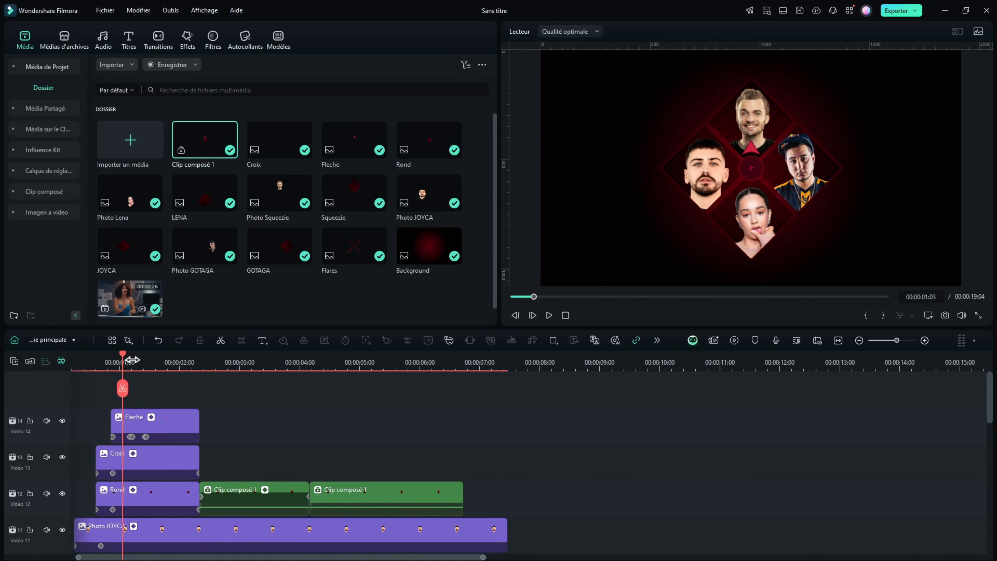
drag(132, 359, 199, 363)
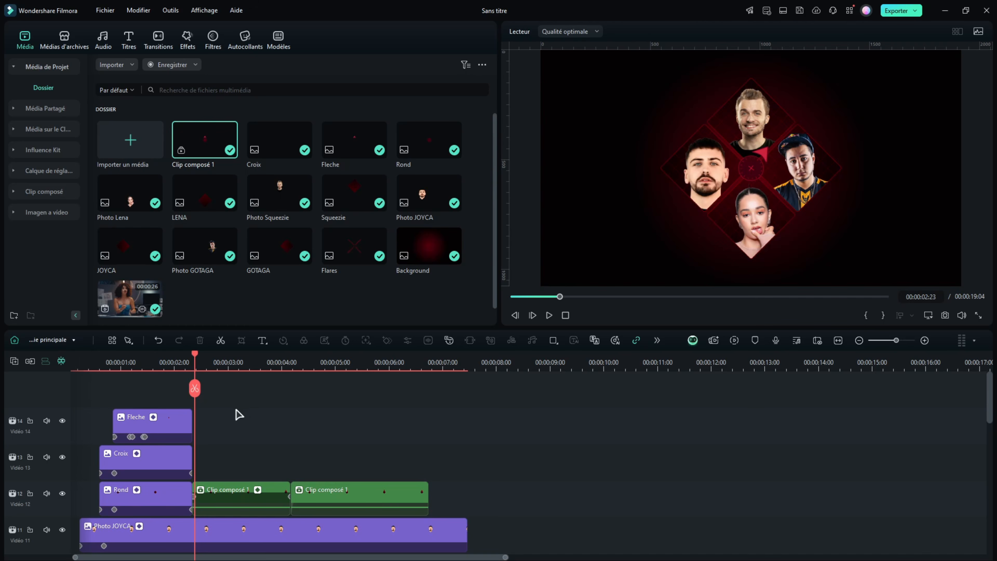
scroll(229, 356, up, 3)
scroll(265, 436, down, 3)
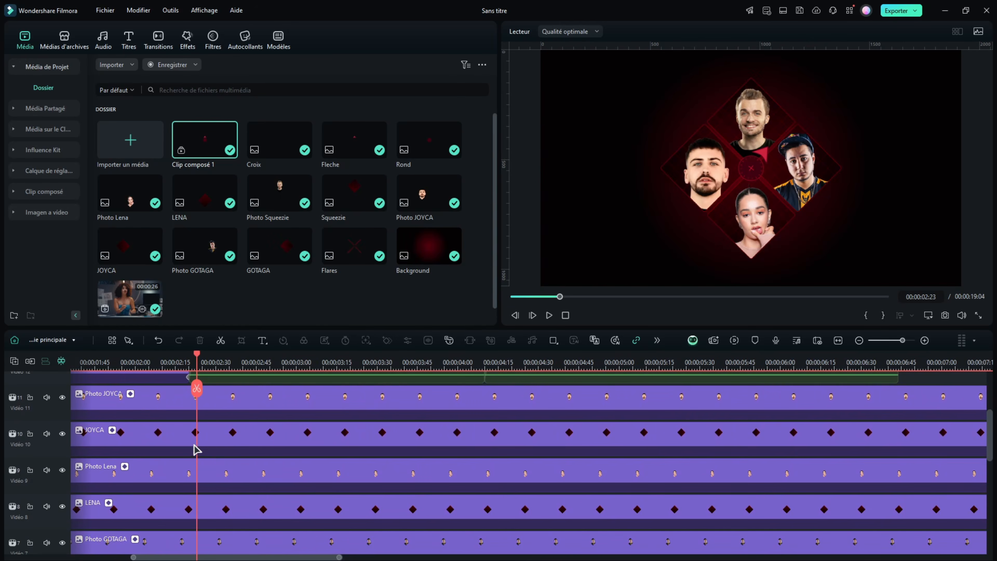
scroll(144, 473, down, 3)
double_click(219, 499)
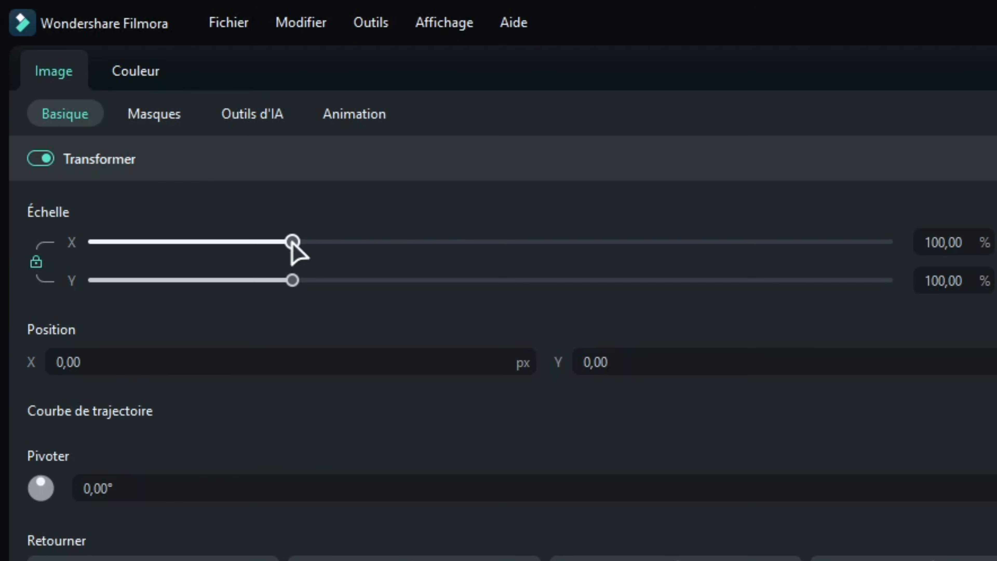
drag(291, 244, 303, 244)
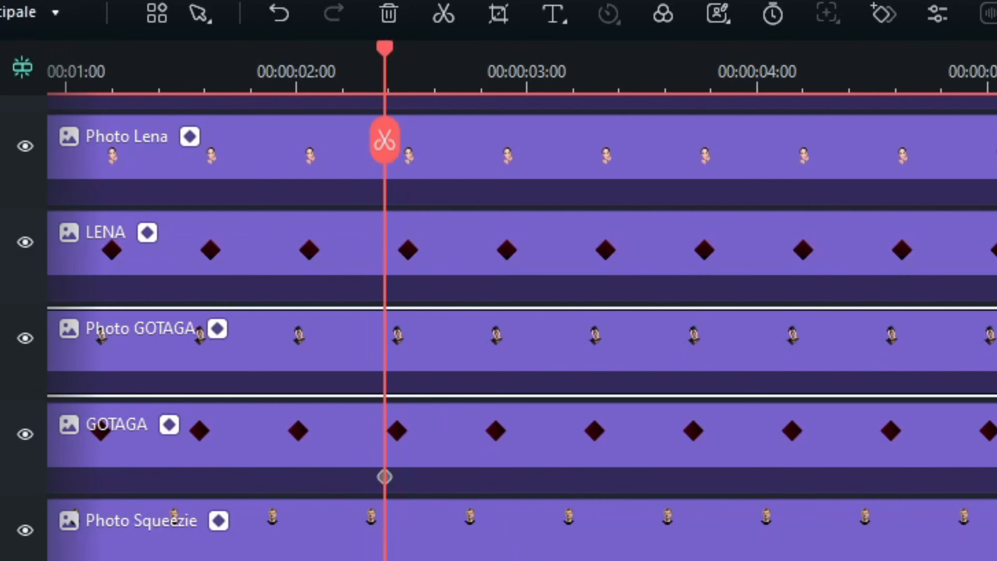
text(113)
key(Return)
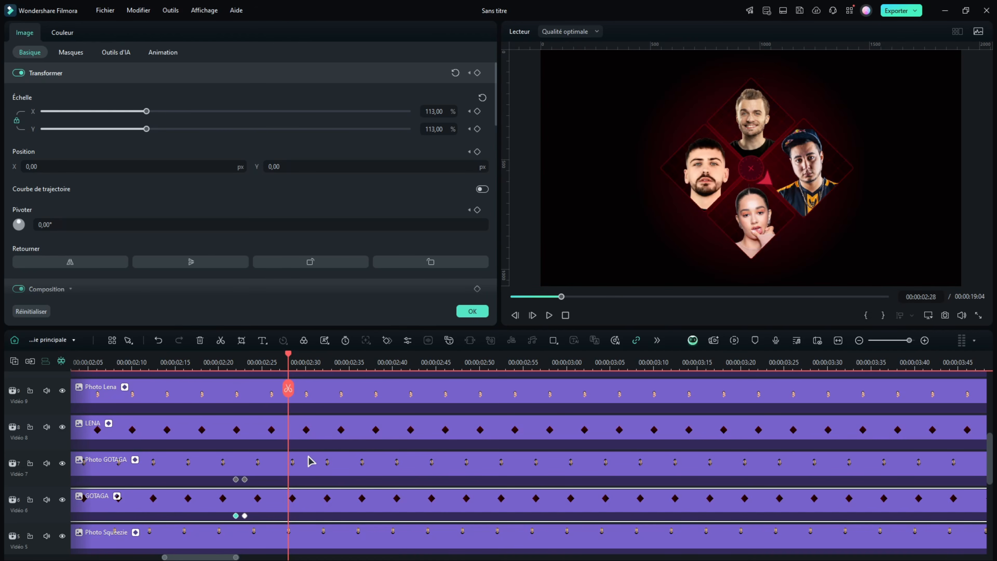
Keyframe the LENA frame and photo clips to scale up from 100% at 00:00:02:27 to 113% at 00:00:02:28
scroll(311, 460, up, 1)
click(308, 462)
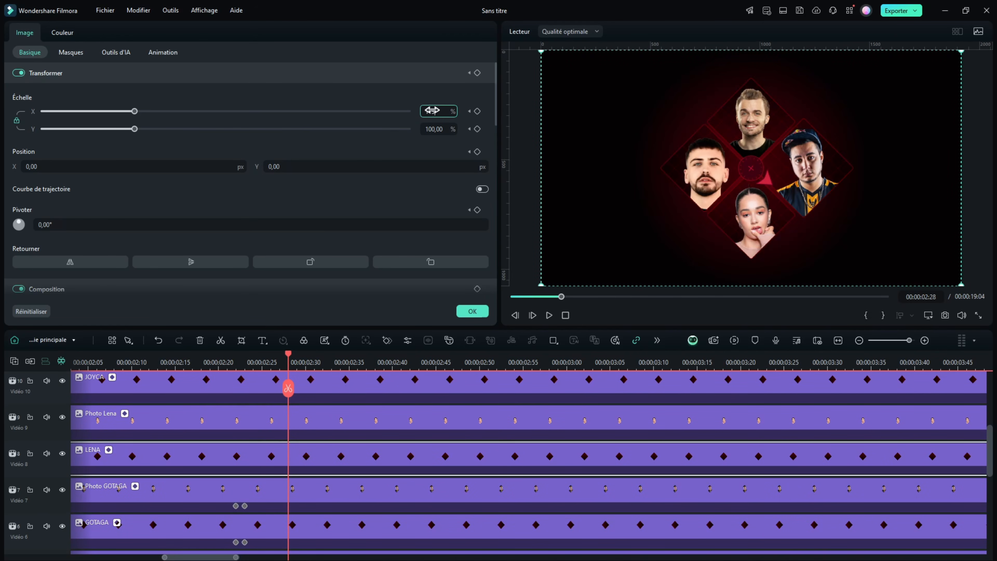
key(Return)
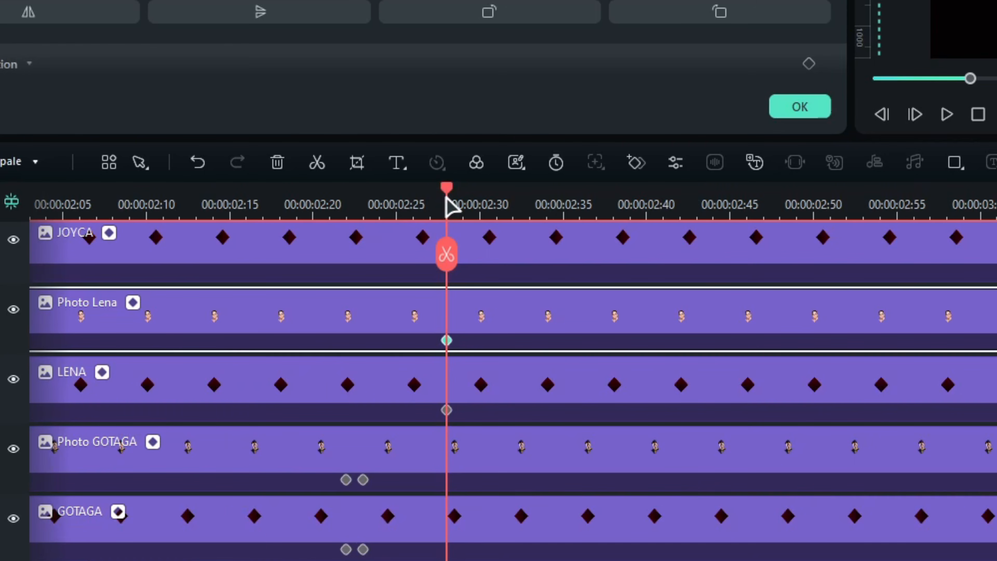
click(432, 200)
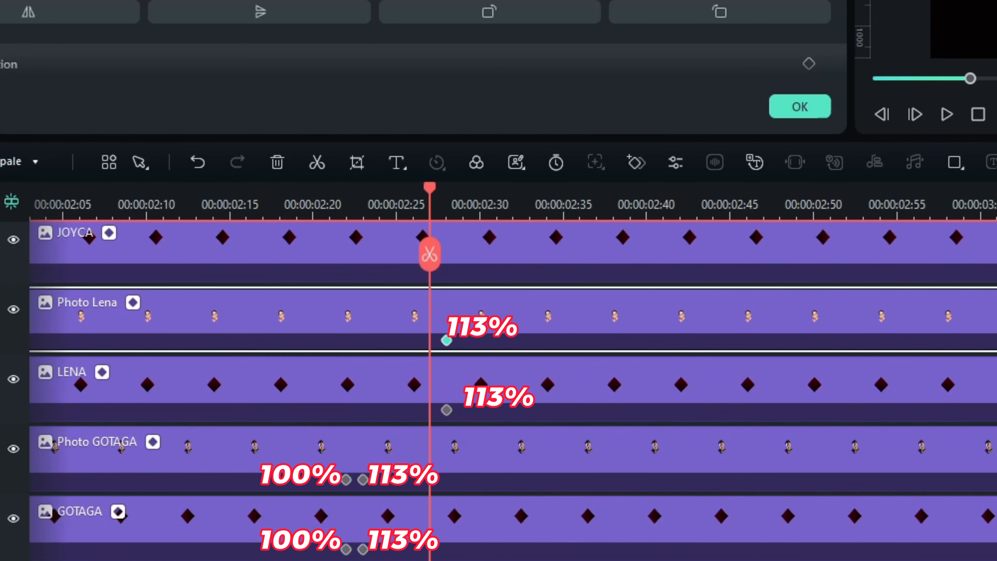
double_click(560, 169)
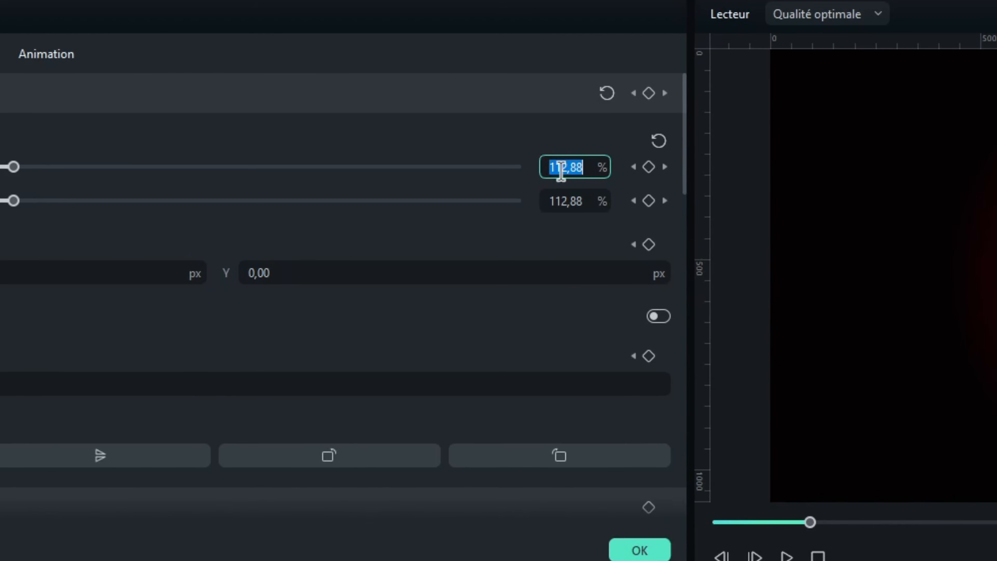
text(100,00)
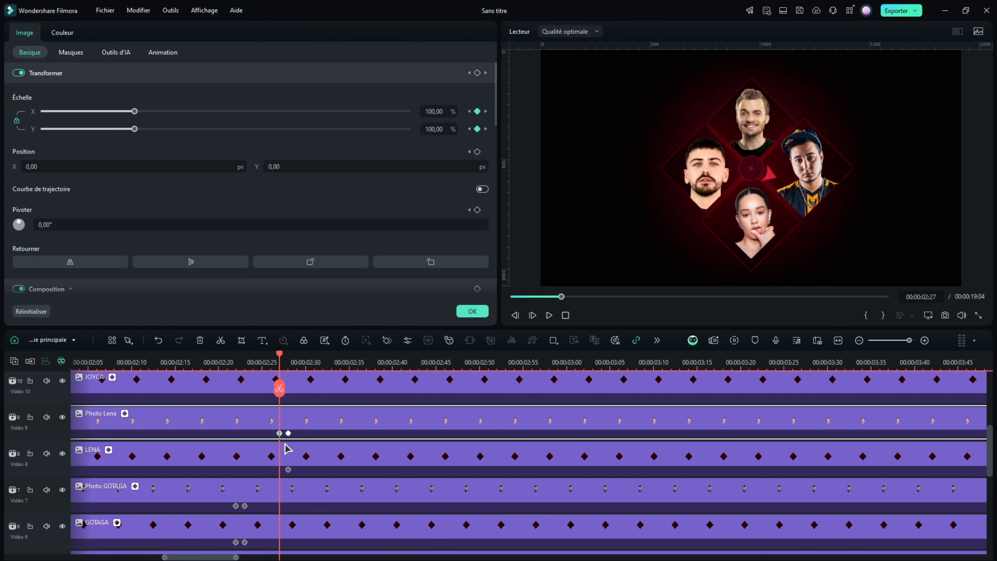
click(270, 457)
text(100)
key(Return)
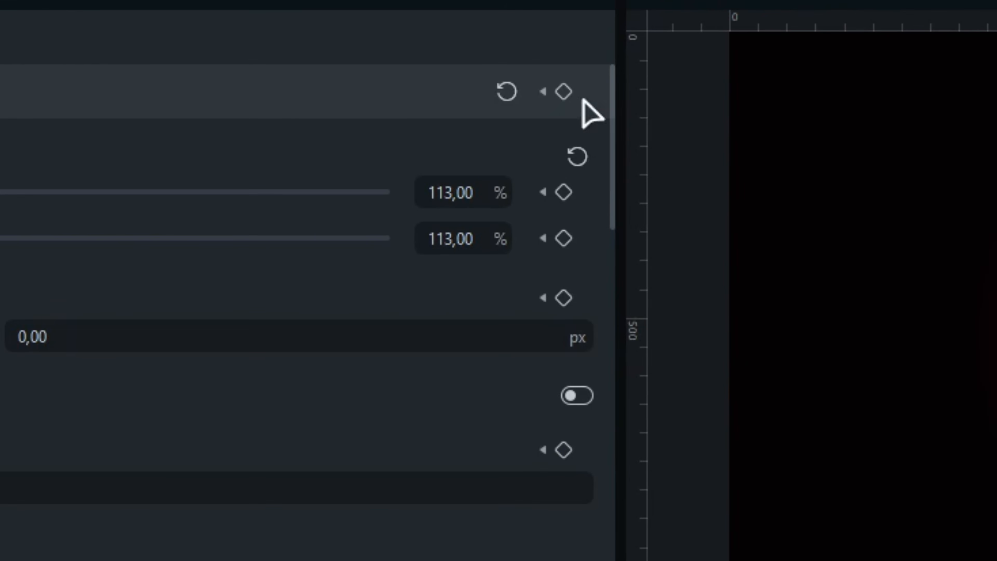
Keyframe the GOTAGA frame and photo clips back down from 113% at 00:00:02:29 to 100% at 00:00:02:30
click(477, 73)
drag(222, 535, 329, 417)
click(451, 192)
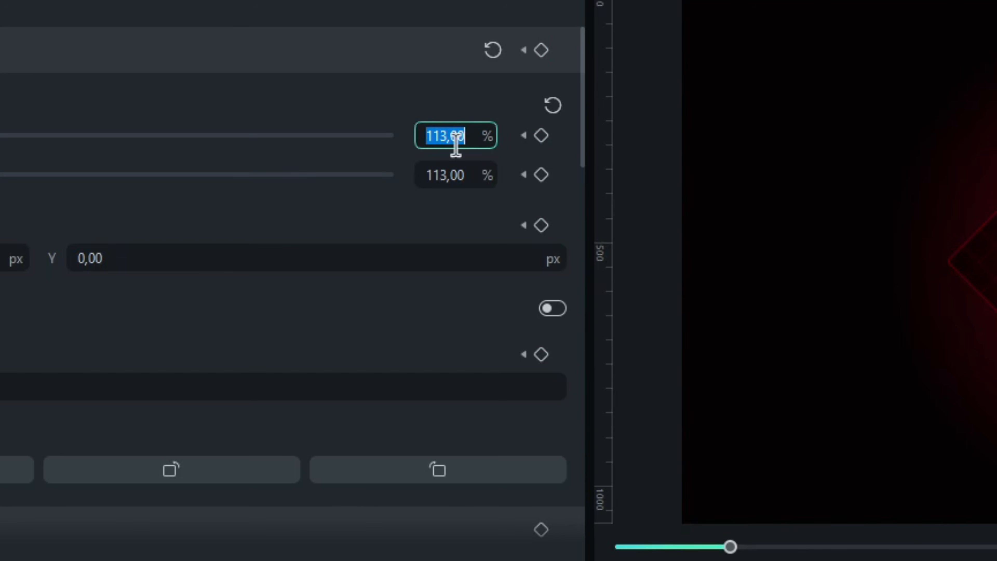
text(100)
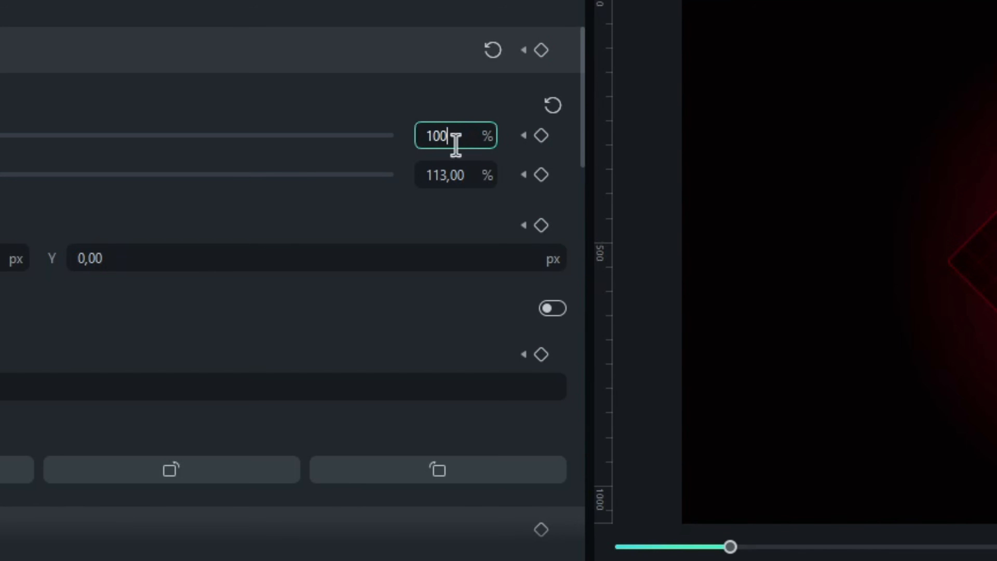
key(Return)
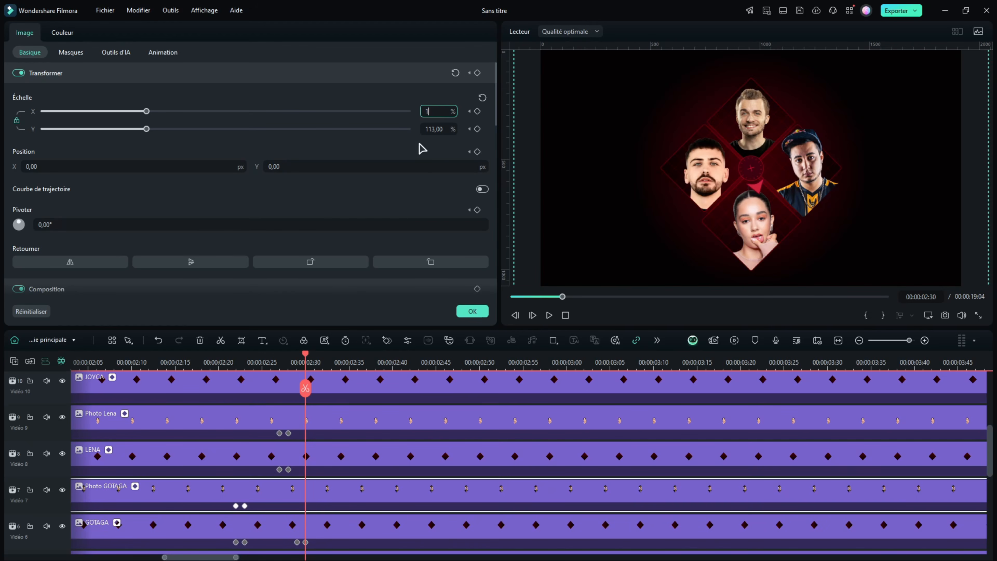
click(297, 355)
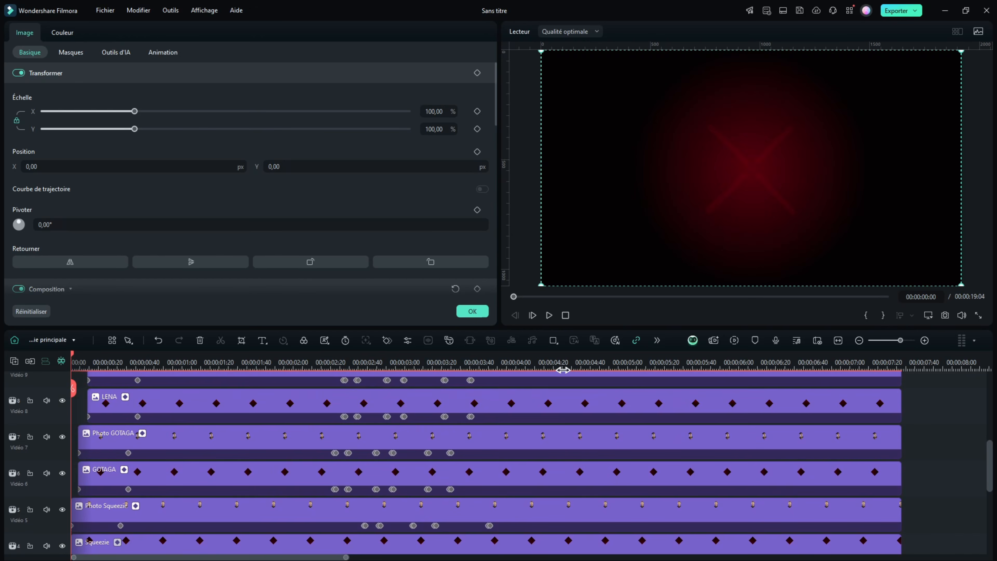
Play the animation from the beginning to check the zooms of the four diamonds as the arrow turns
drag(563, 369, 419, 372)
scroll(408, 435, up, 2)
scroll(402, 442, down, 7)
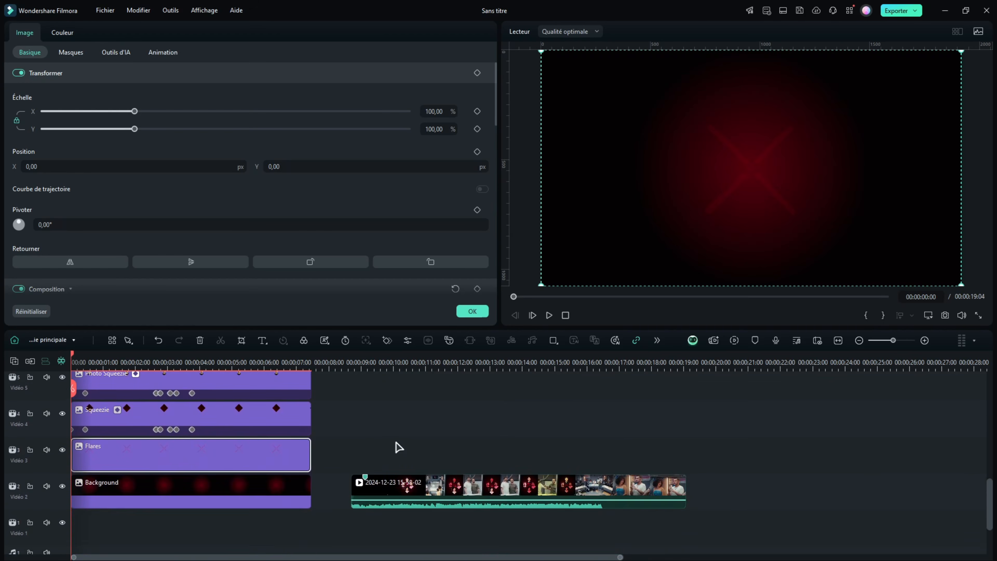
scroll(399, 446, up, 2)
key(space)
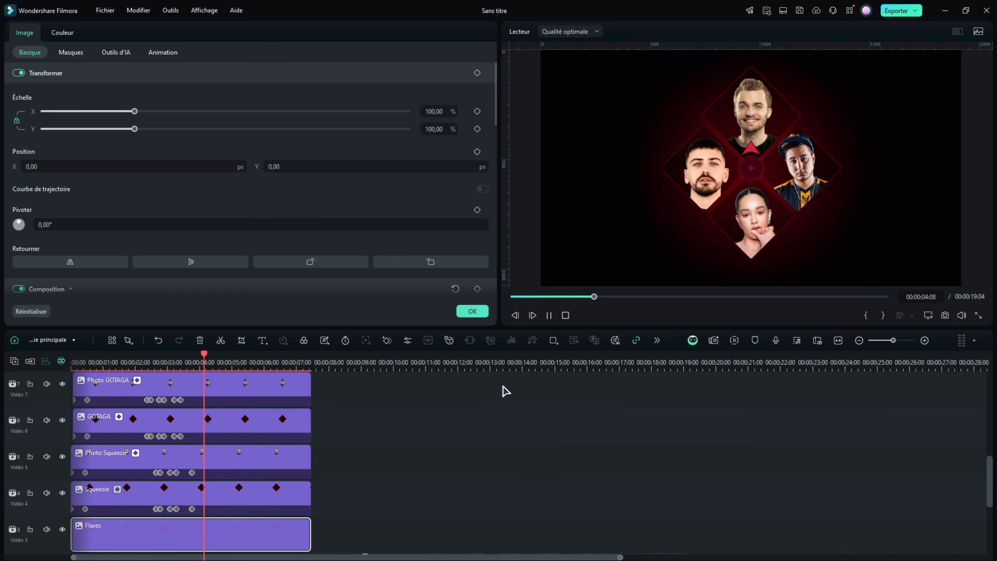
key(space)
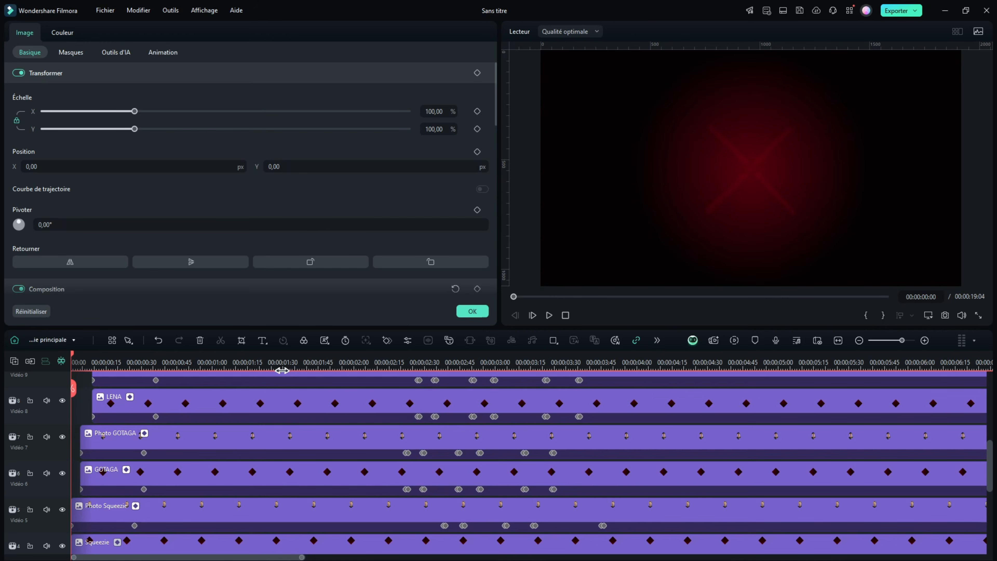
Move the playhead to 00:00:02:24 and open the colour settings of the Photo Squeezie clip
scroll(242, 435, up, 3)
click(115, 362)
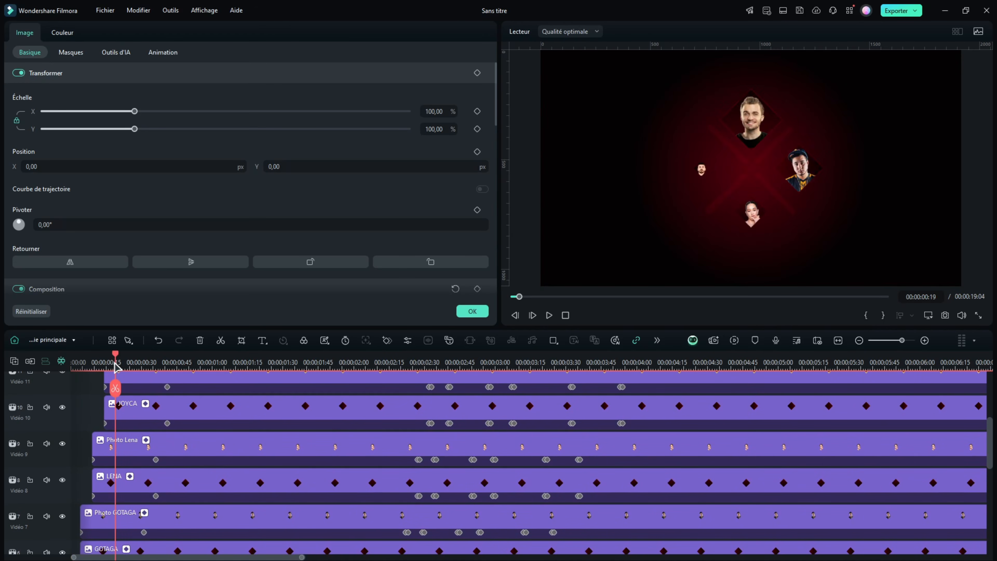
drag(116, 367, 415, 512)
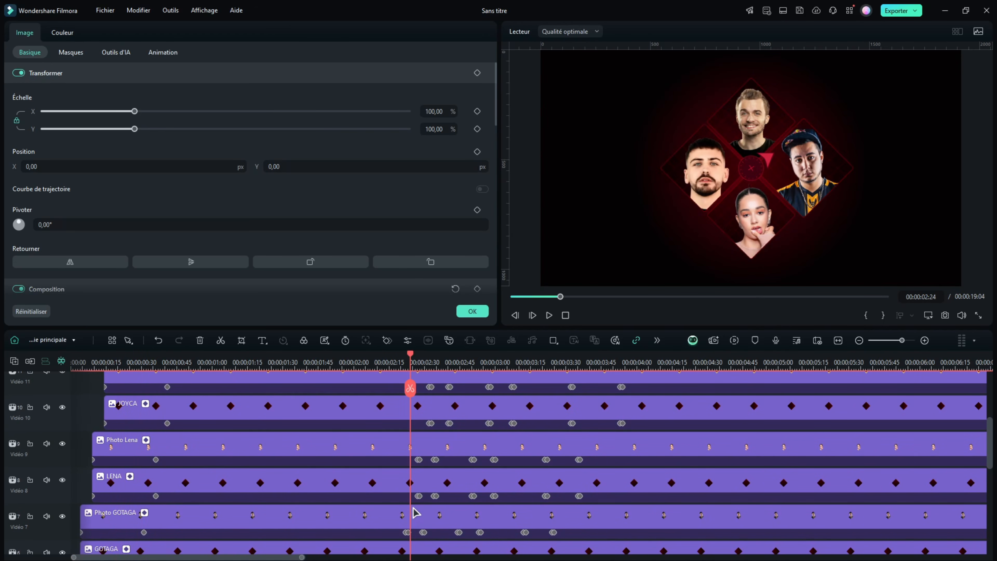
scroll(415, 512, up, 1)
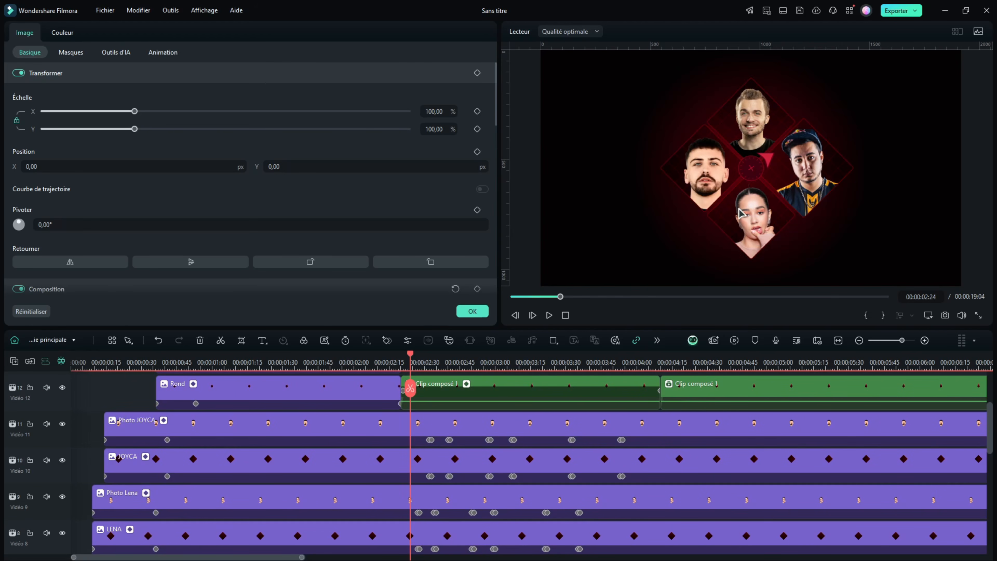
scroll(231, 501, down, 2)
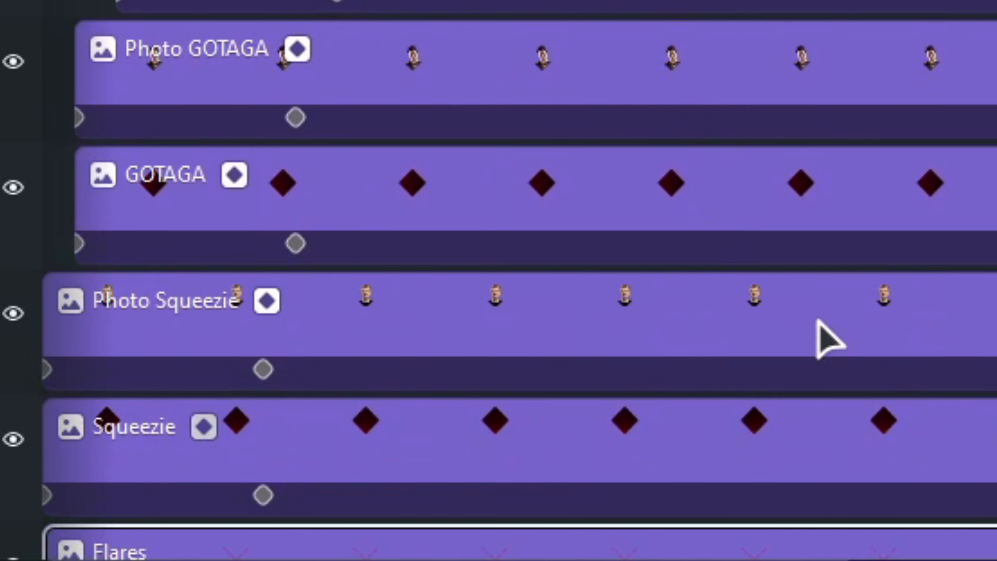
click(815, 319)
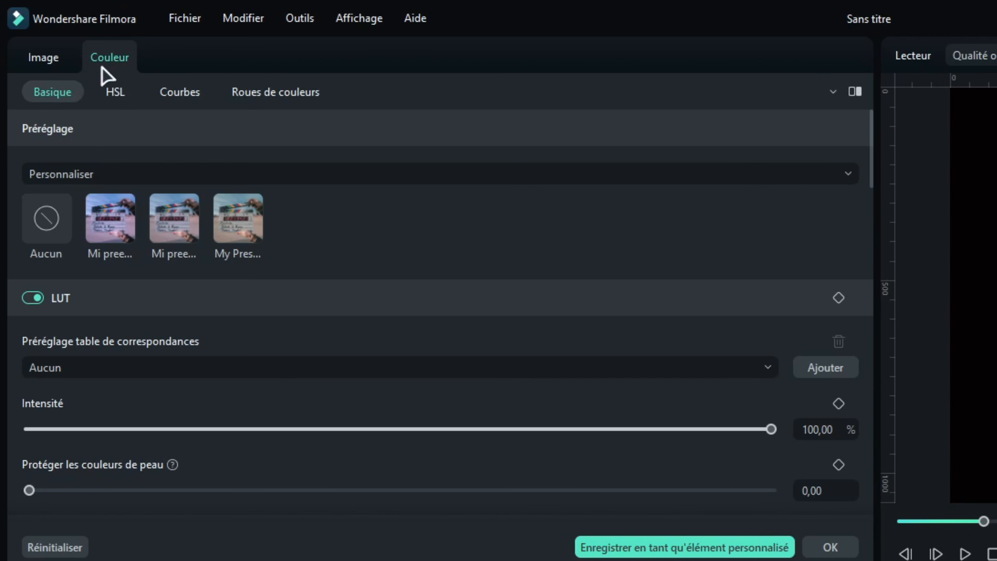
Look through the default and custom colour presets available for the Photo Squeezie clip
click(81, 174)
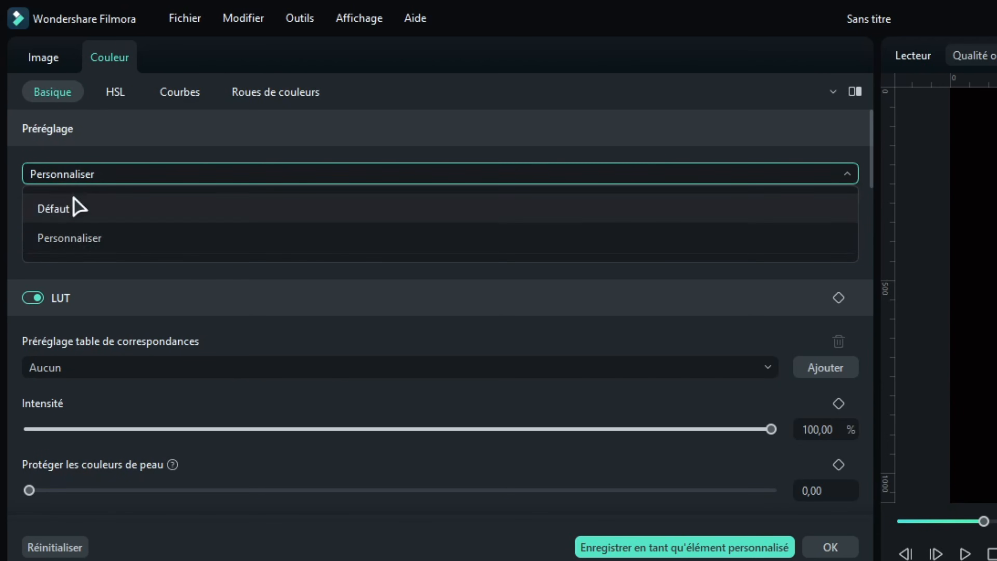
click(63, 210)
click(59, 170)
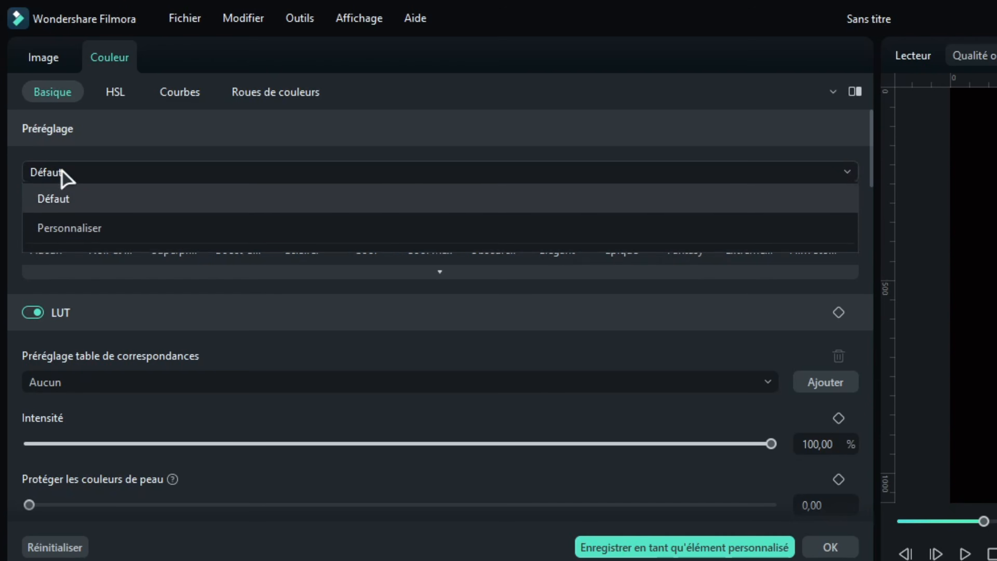
click(85, 239)
Keyframe the LUT on the Photo Squeezie clip at 00:00:02:23 and choose NLog 709 Cinematic as its lookup table
click(838, 298)
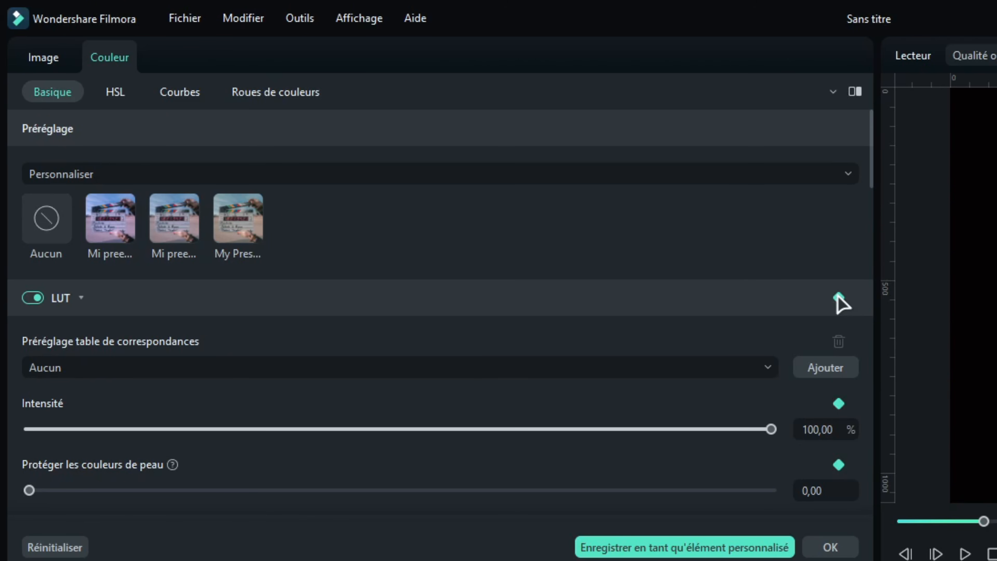
click(85, 369)
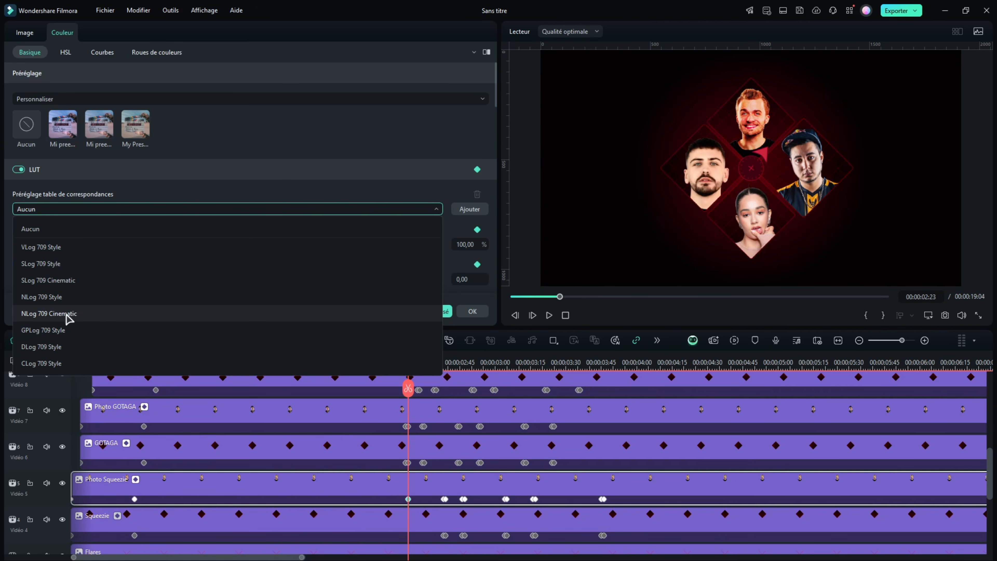
click(89, 315)
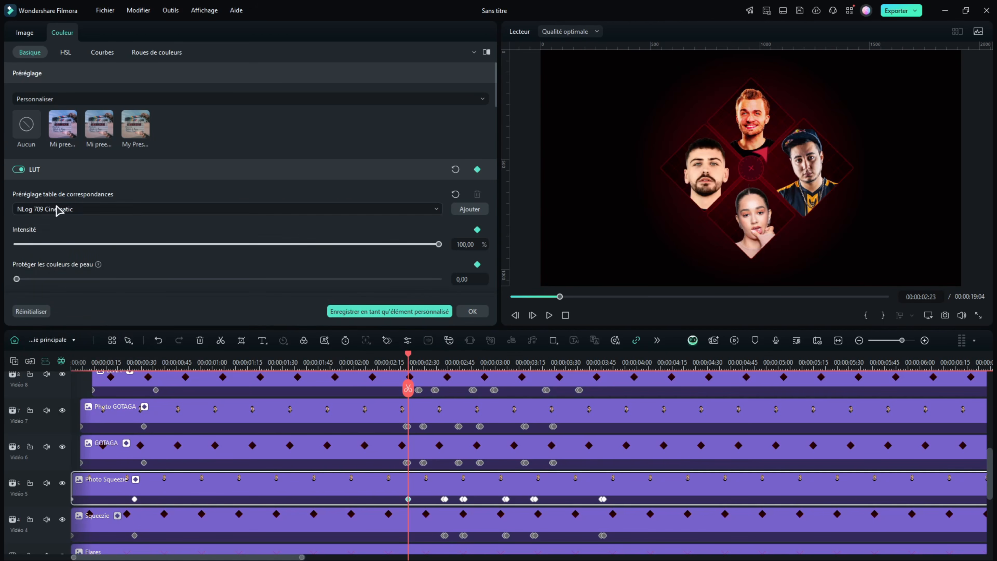
click(59, 210)
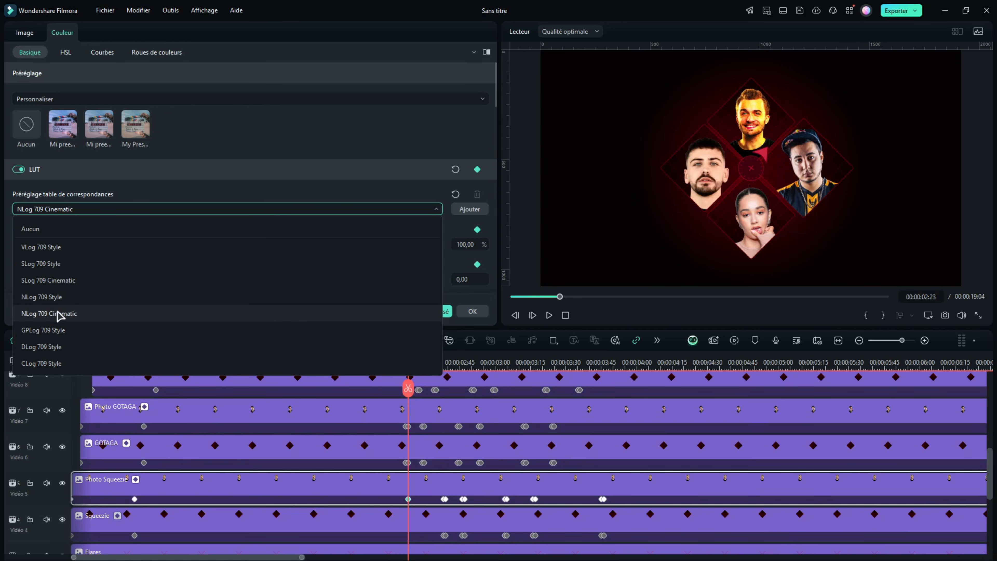
click(212, 211)
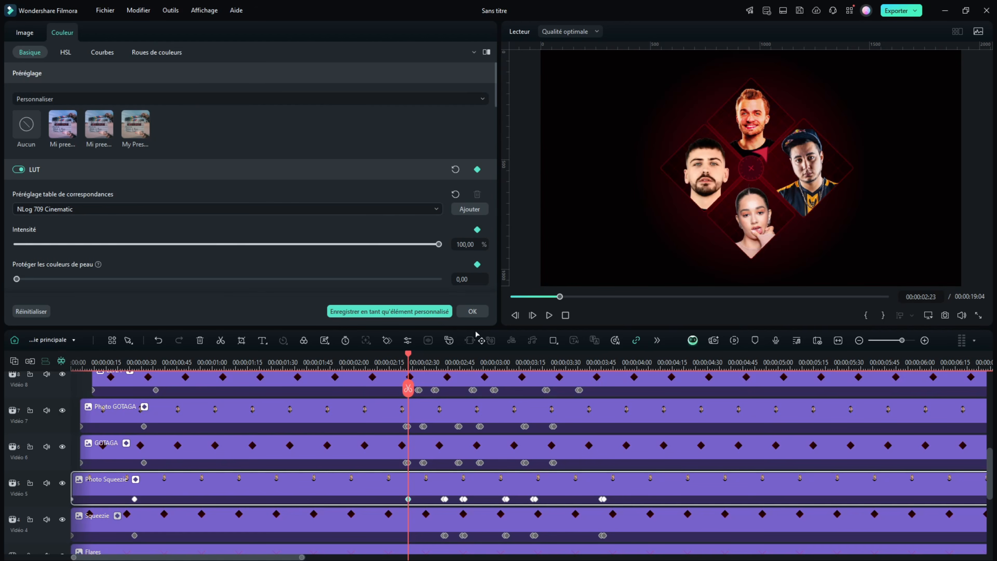
Keyframe the Photo Squeezie clip's LUT intensity from 0% at 00:00:02:23 to 100% two frames on
click(532, 316)
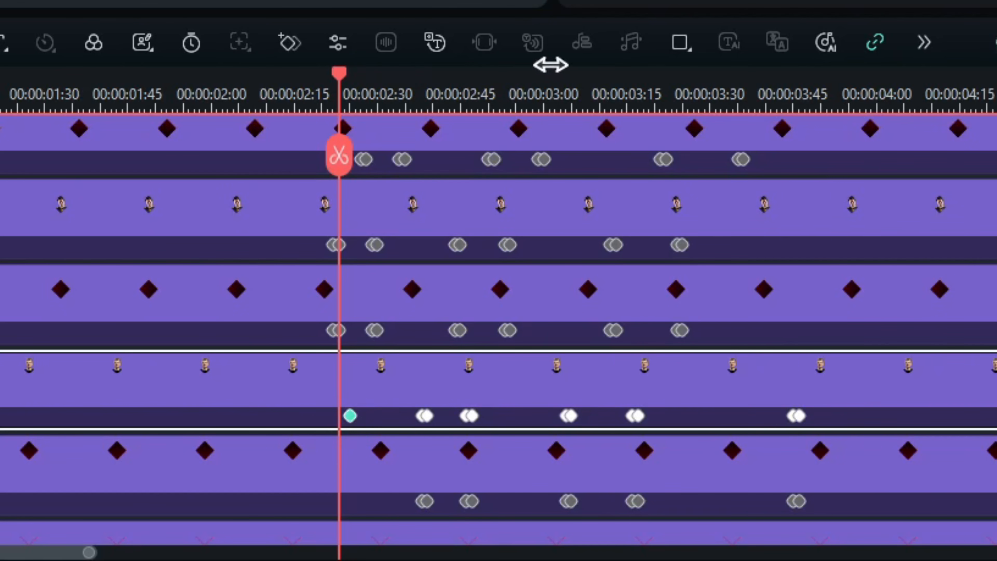
drag(551, 65, 995, 67)
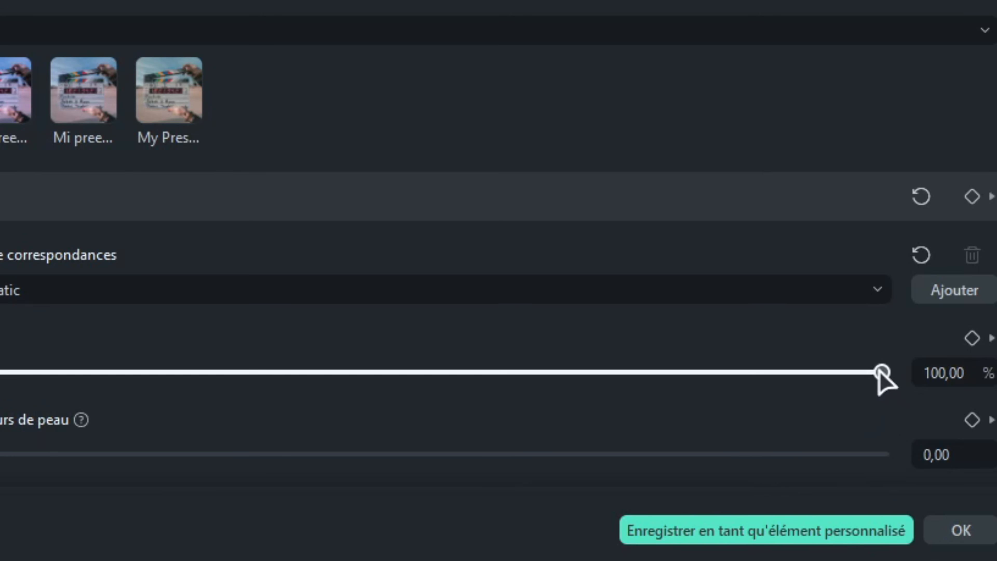
drag(881, 373, 0, 396)
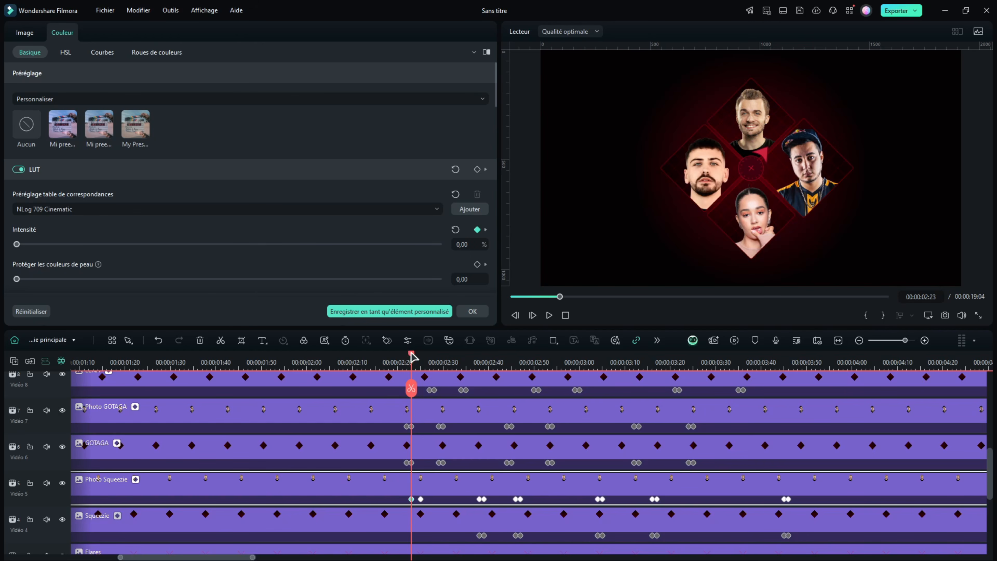
mouse_move(412, 359)
mouse_down()
mouse_move(258, 361)
mouse_move(418, 363)
mouse_up()
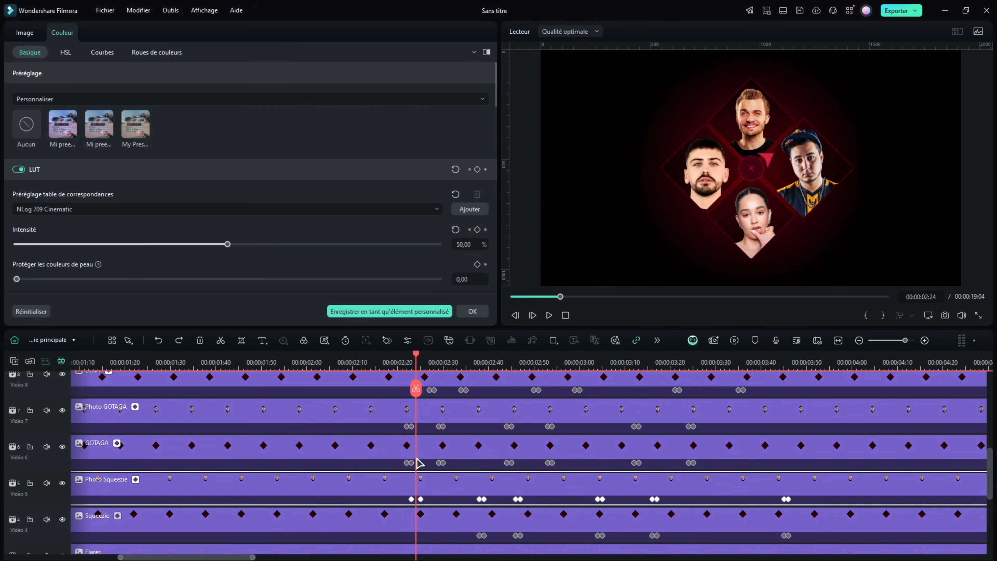
Apply the same LUT to the Photo Lena clip, keyframing its intensity from 0% at 00:00:02:23 to 100% at 00:00:02:25
scroll(417, 451, up, 1)
click(442, 406)
scroll(441, 436, up, 2)
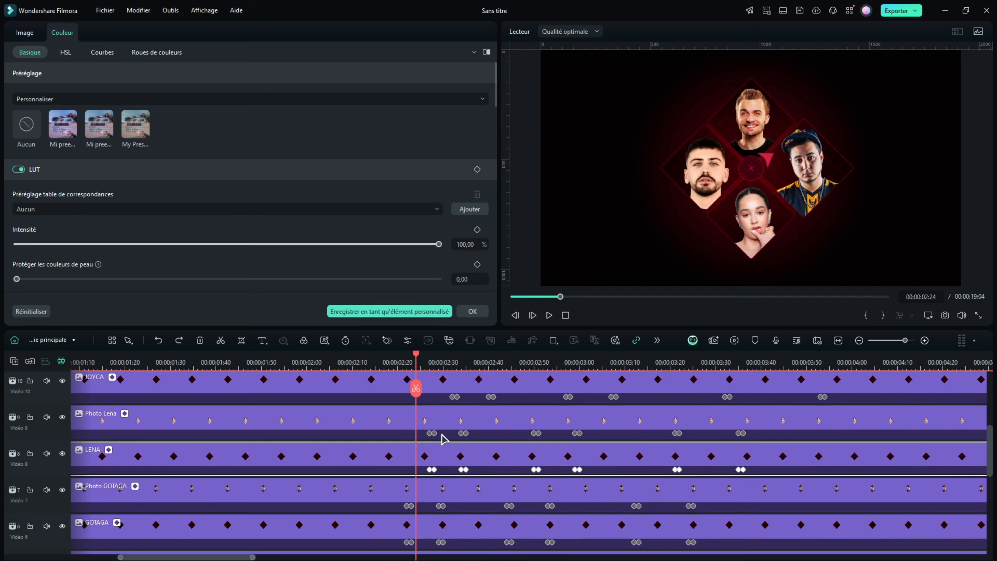
click(442, 417)
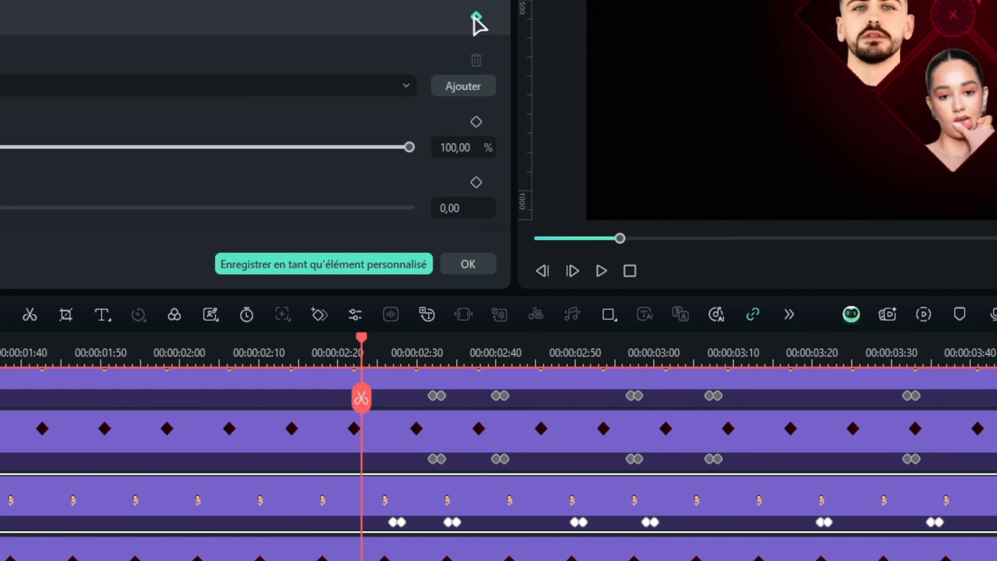
click(476, 17)
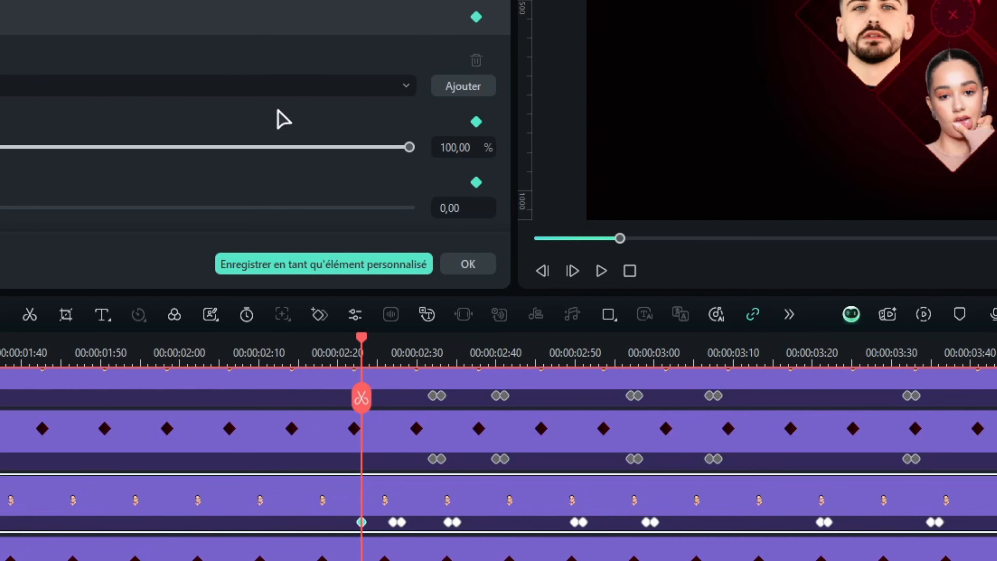
click(236, 86)
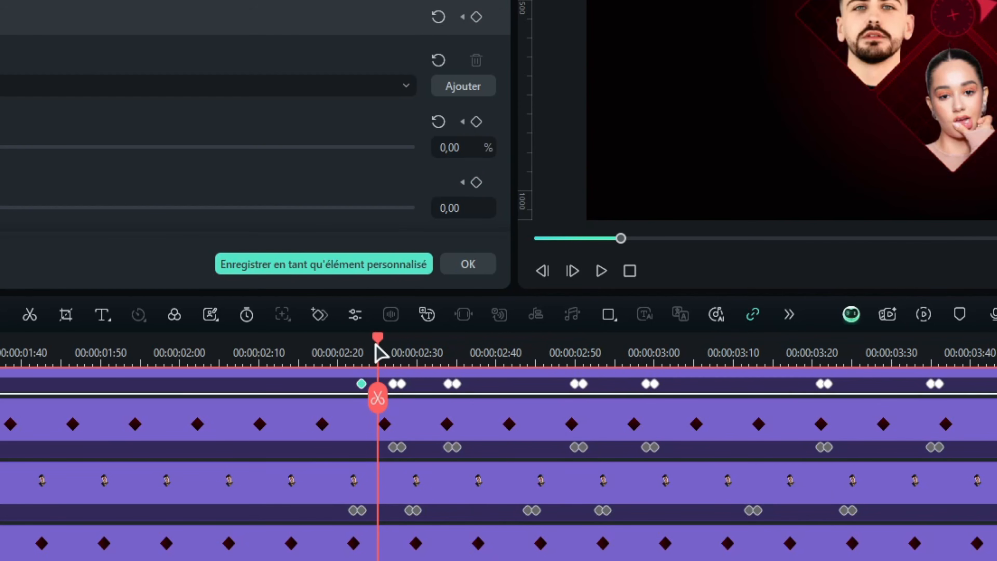
drag(0, 147, 431, 131)
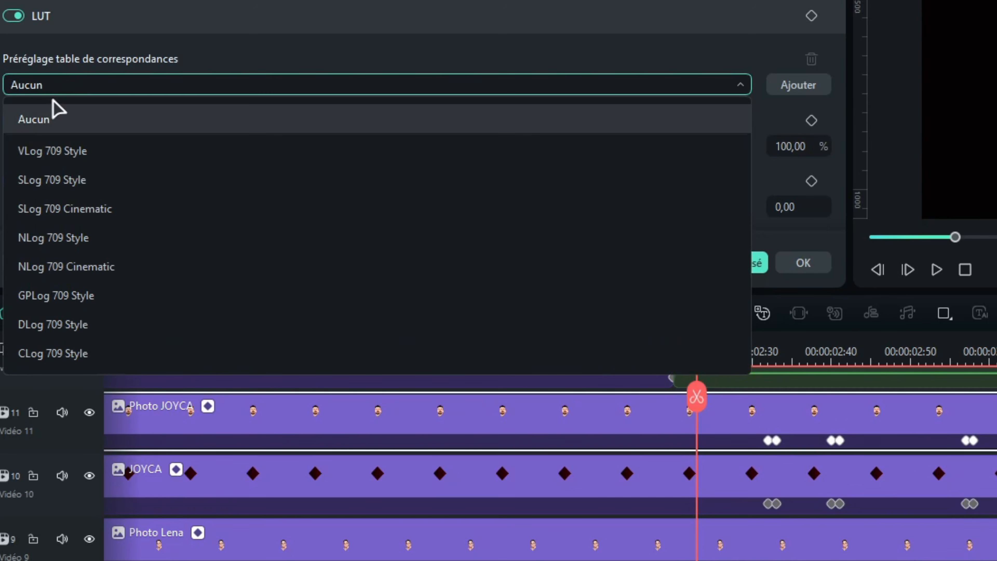
Apply NLog 709 Cinematic to the Photo JOYCA clip, keyframing its intensity from 0% at 00:00:02:23 to 100% at 00:00:02:25
click(66, 266)
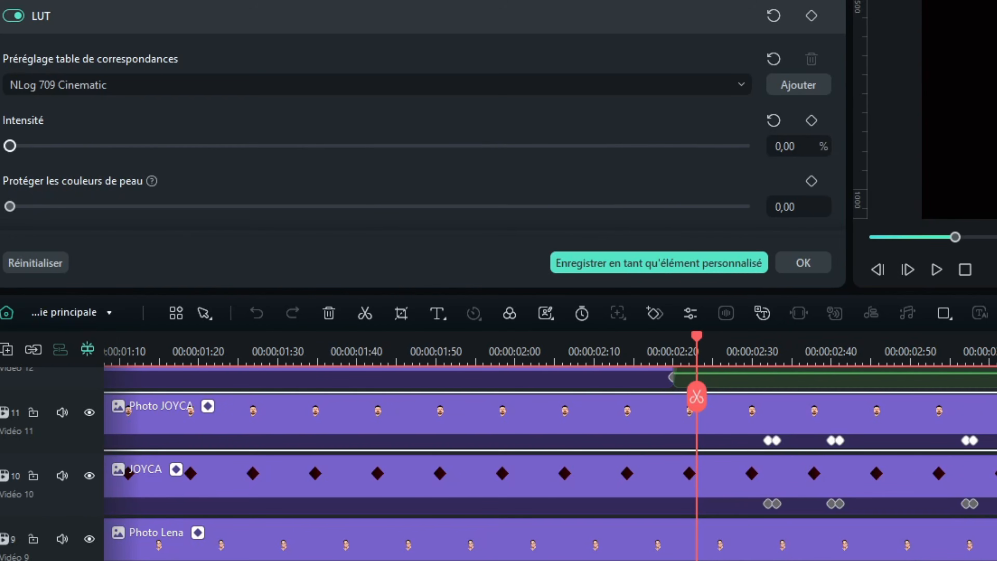
drag(702, 353, 713, 354)
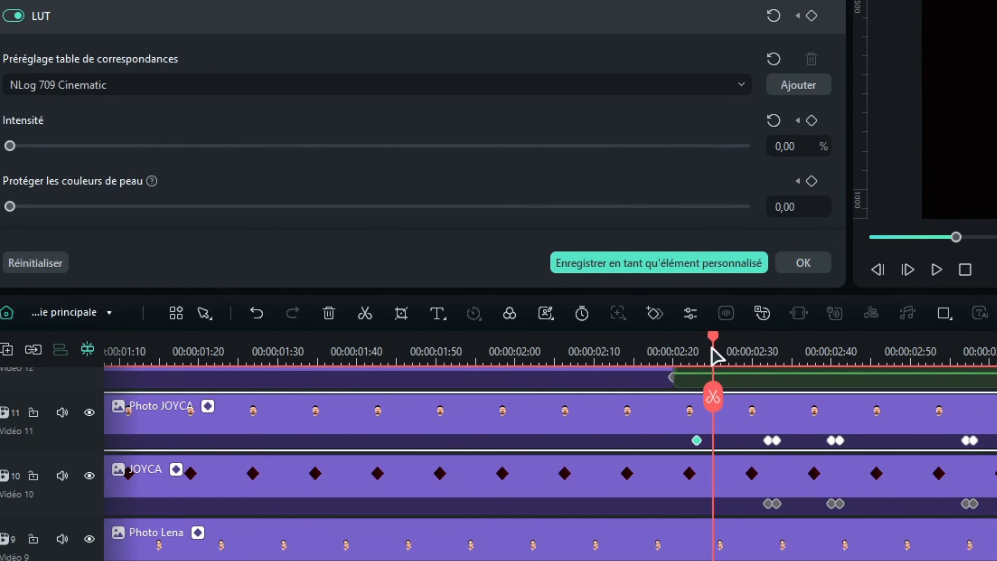
drag(10, 146, 824, 136)
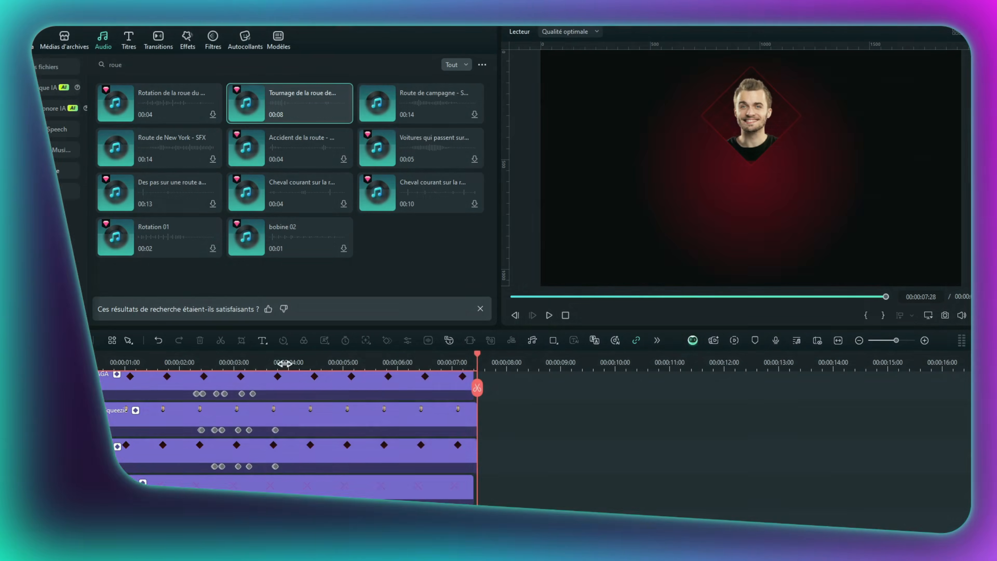
Go back to the timeline start and scrub through the animation alongside the Prize Wheel Spin sound effects on the audio track
key(Home)
scroll(303, 445, down, 3)
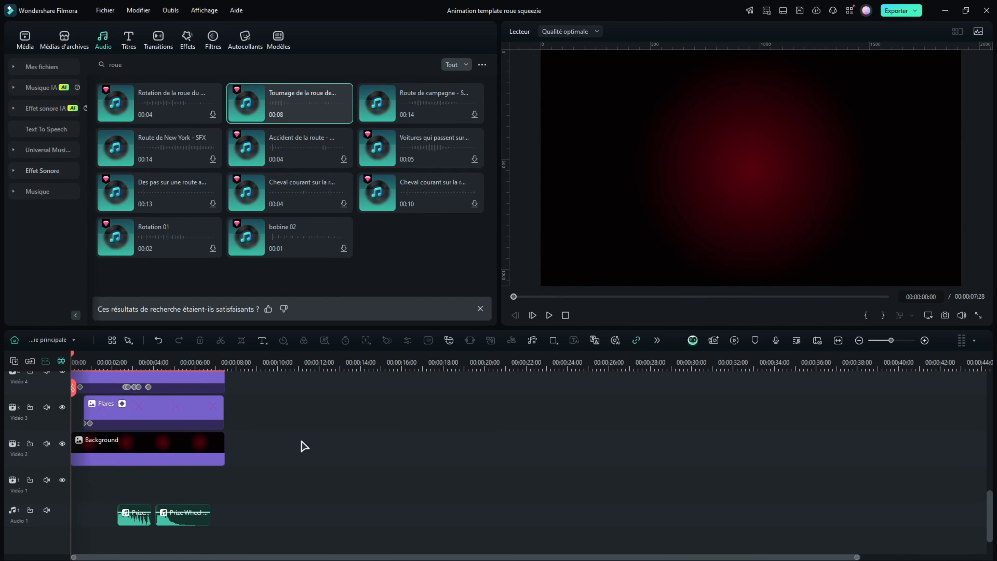
drag(87, 363, 105, 362)
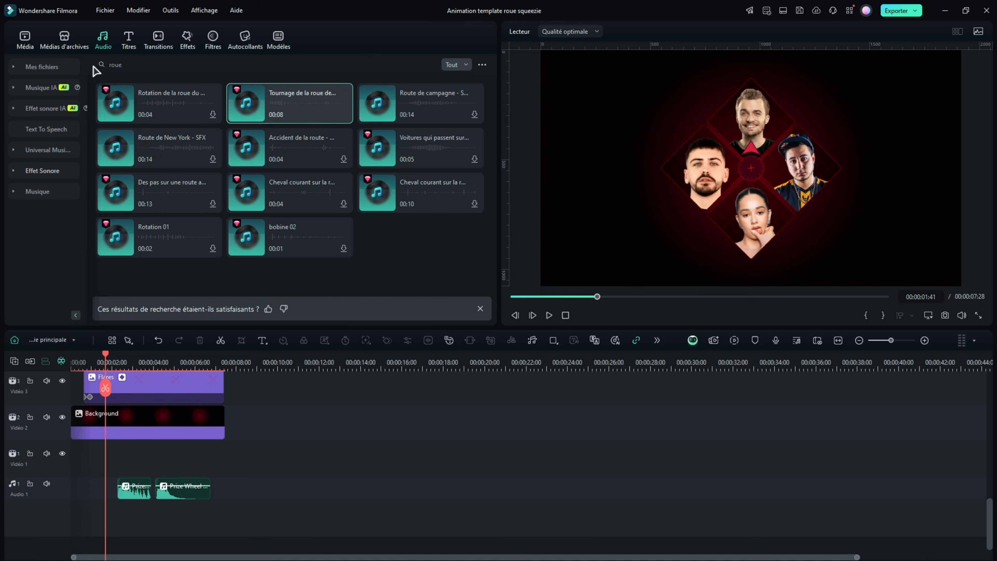
drag(107, 364, 378, 357)
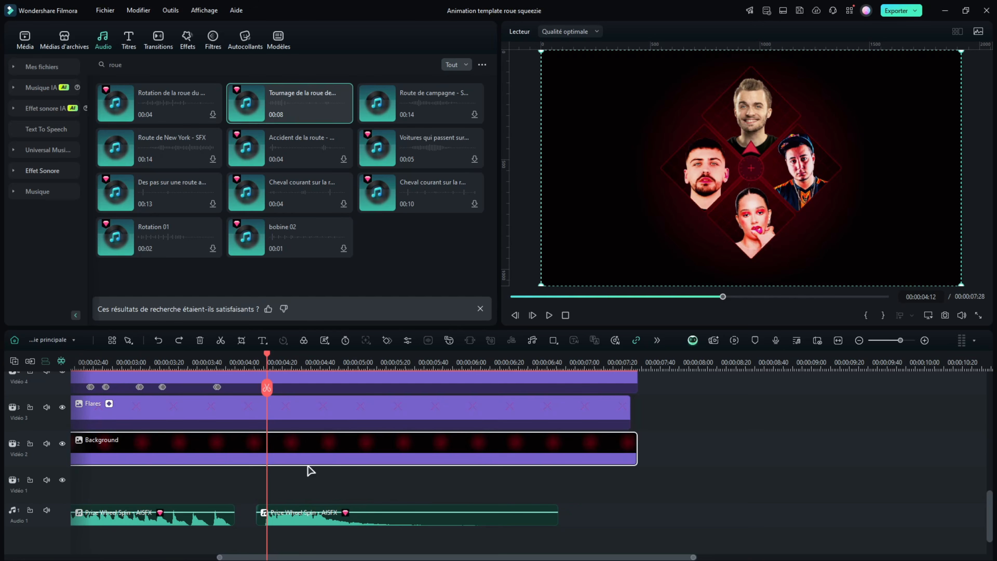
Split the Photo Squeezie and Squeezie frame clips at 00:00:04:12
click(325, 491)
scroll(282, 492, up, 2)
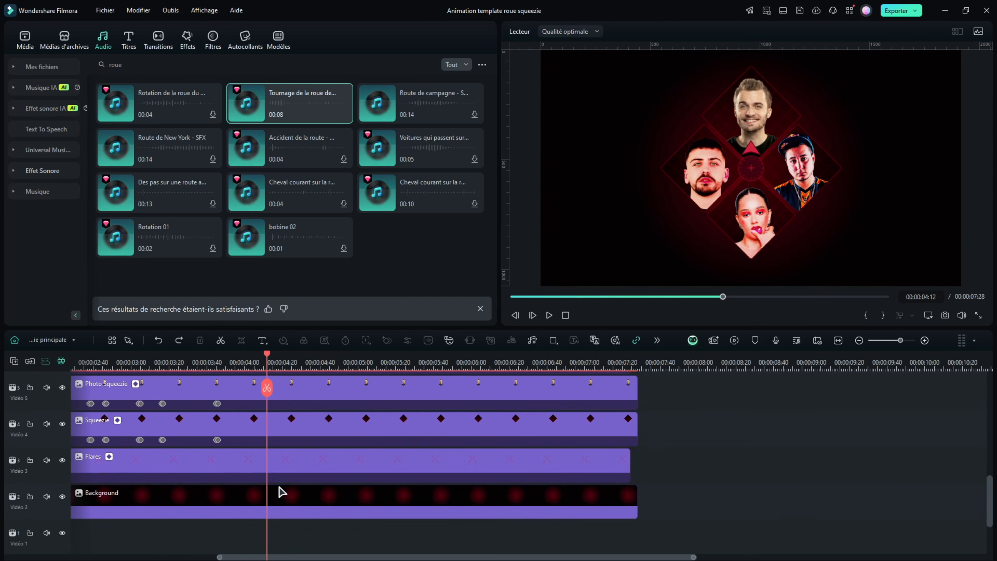
click(300, 454)
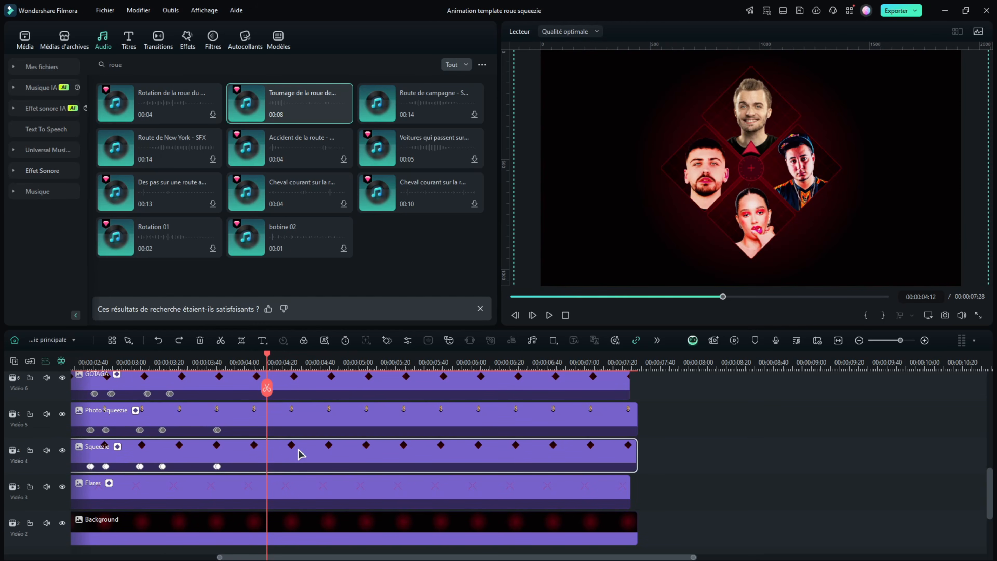
click(302, 414)
click(264, 391)
click(285, 456)
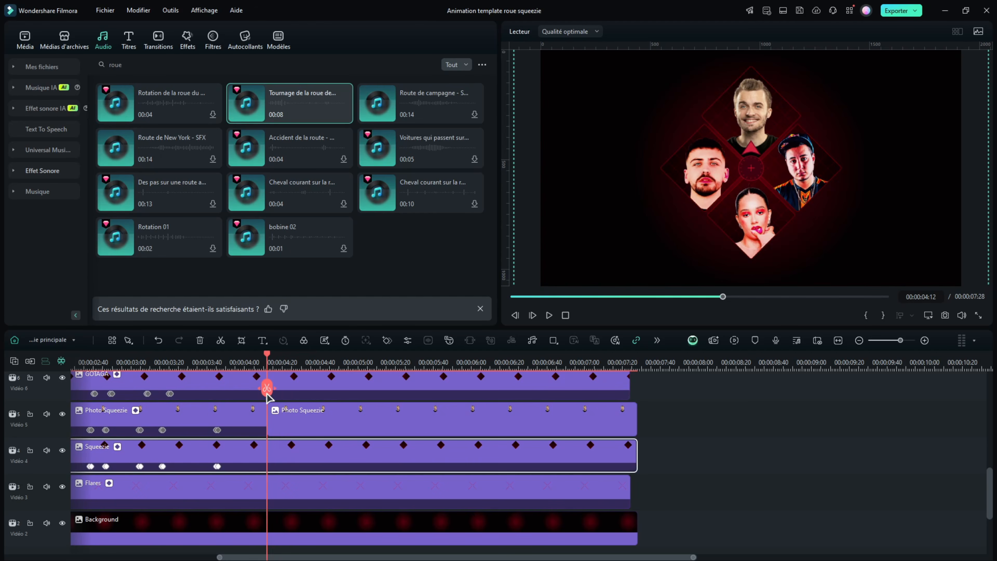
click(267, 392)
Combine the second pieces of the Photo Squeezie and Squeezie frame clips into one compound clip, keeping the suggested name
drag(688, 411, 340, 473)
right_click(316, 426)
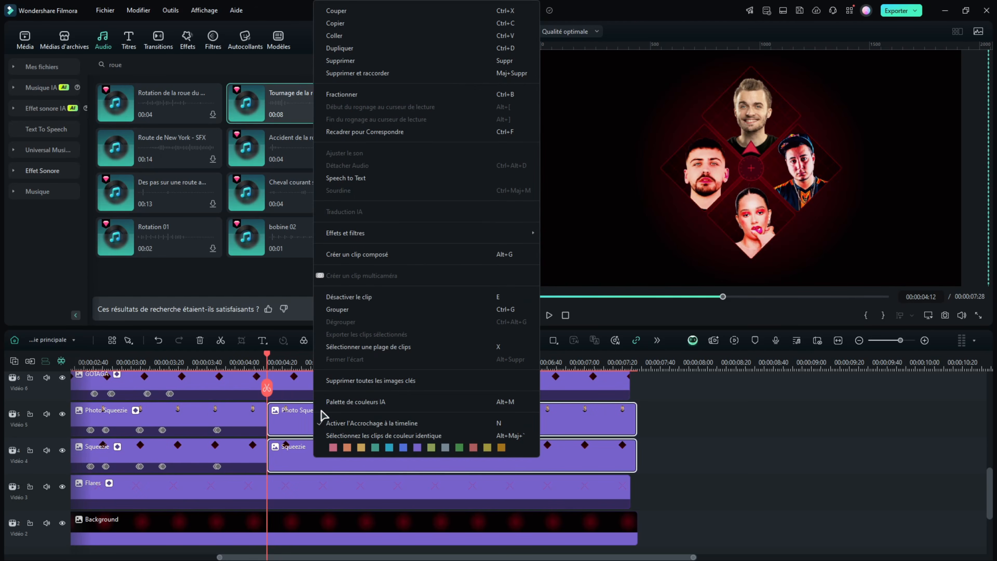
click(355, 255)
click(551, 292)
Split the JOYCA, LENA and GOTAGA frame and photo clips together at 00:00:04:06
drag(464, 494, 453, 465)
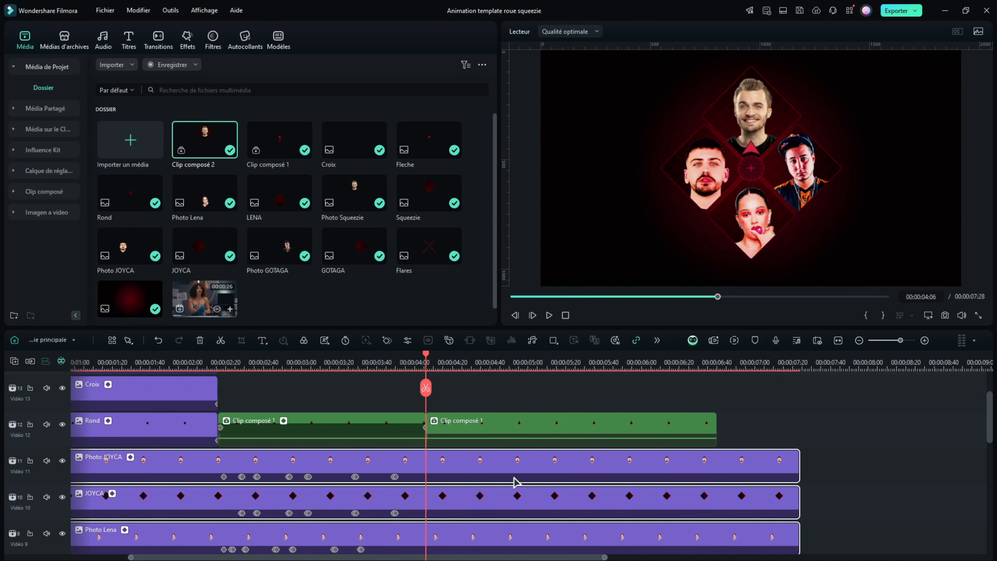
scroll(514, 476, down, 1)
click(426, 388)
Combine the second pieces of the JOYCA, LENA and GOTAGA frame and photo clips into one compound clip, keeping the suggested name
scroll(426, 390, down, 2)
drag(529, 521, 467, 385)
scroll(482, 410, up, 4)
scroll(467, 384, up, 1)
scroll(459, 473, down, 4)
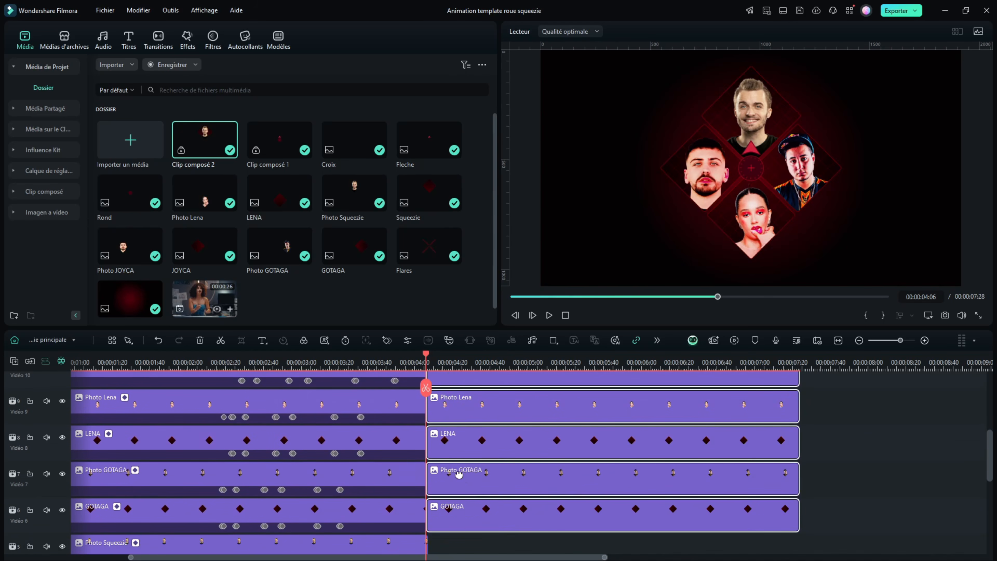
right_click(461, 478)
click(516, 282)
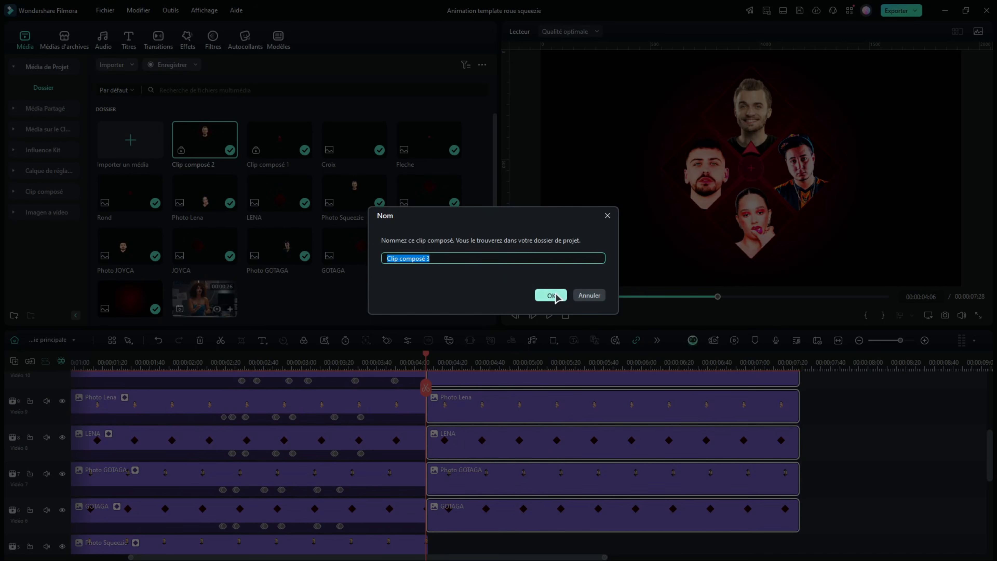
click(547, 292)
scroll(568, 451, up, 3)
scroll(561, 412, down, 8)
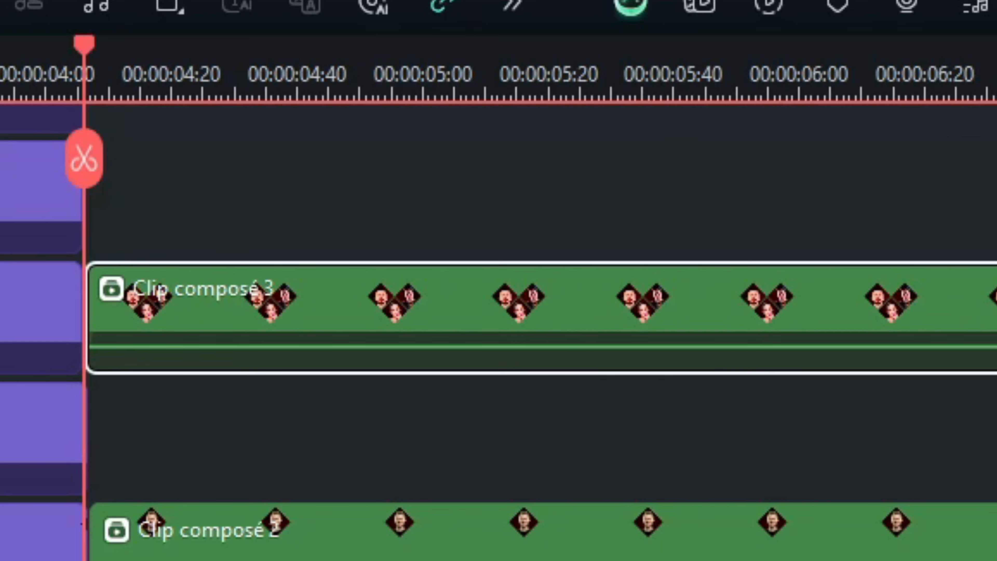
Keyframe the scale of Clip composé 3 from 00:00:04:06 so the three losing portraits shrink to nothing by 00:00:04:22
key(alt+k)
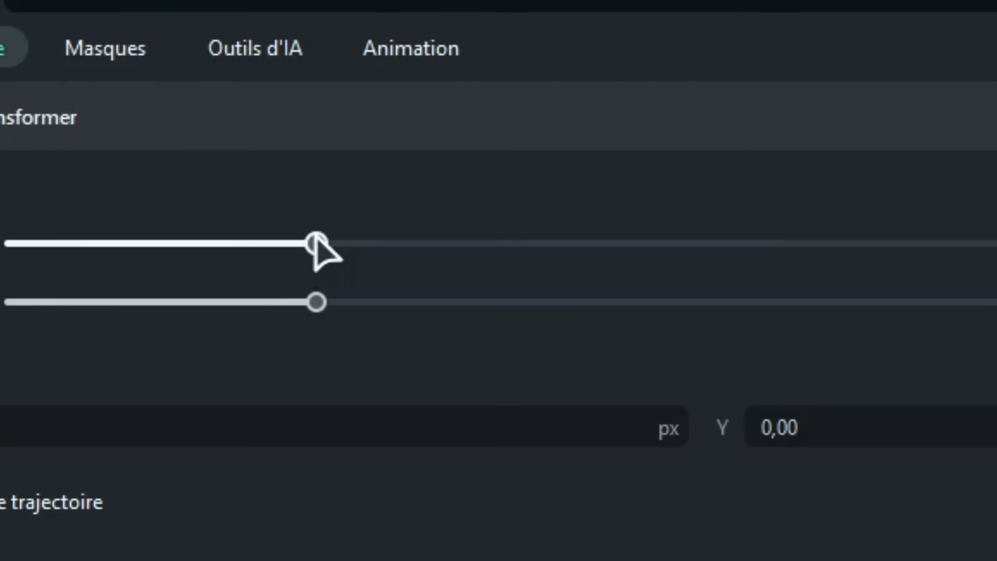
drag(316, 244, 299, 243)
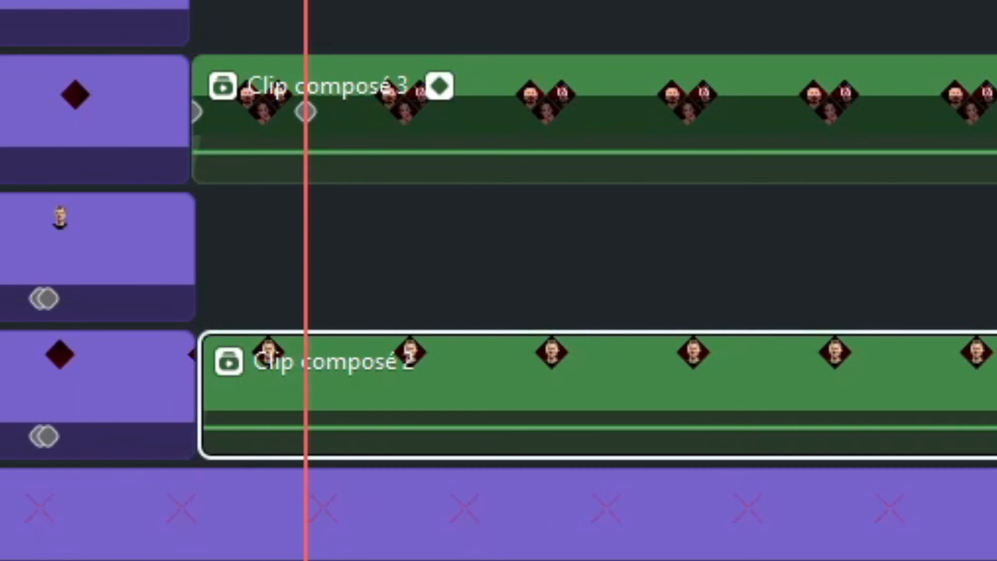
Keyframe the transform of Clip composé 2 from its start so Squeezie's diamond enlarges and moves to the centre of the frame
key(Left)
key(Left)
key(Left)
key(Left)
key(Left)
key(Left)
key(Left)
key(Left)
key(Left)
key(Left)
key(Left)
key(Left)
key(Left)
key(Left)
key(Left)
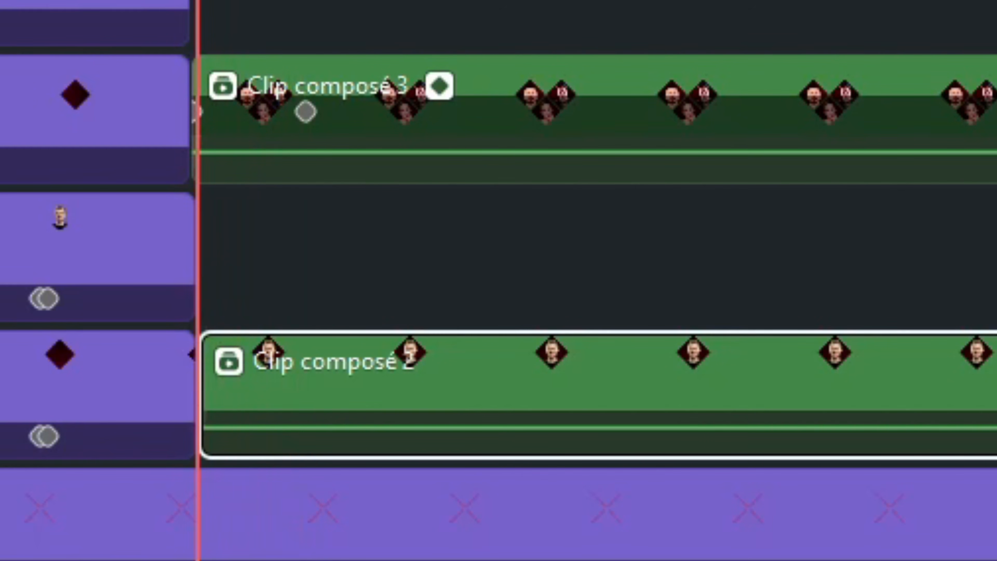
click(477, 73)
drag(270, 166, 249, 166)
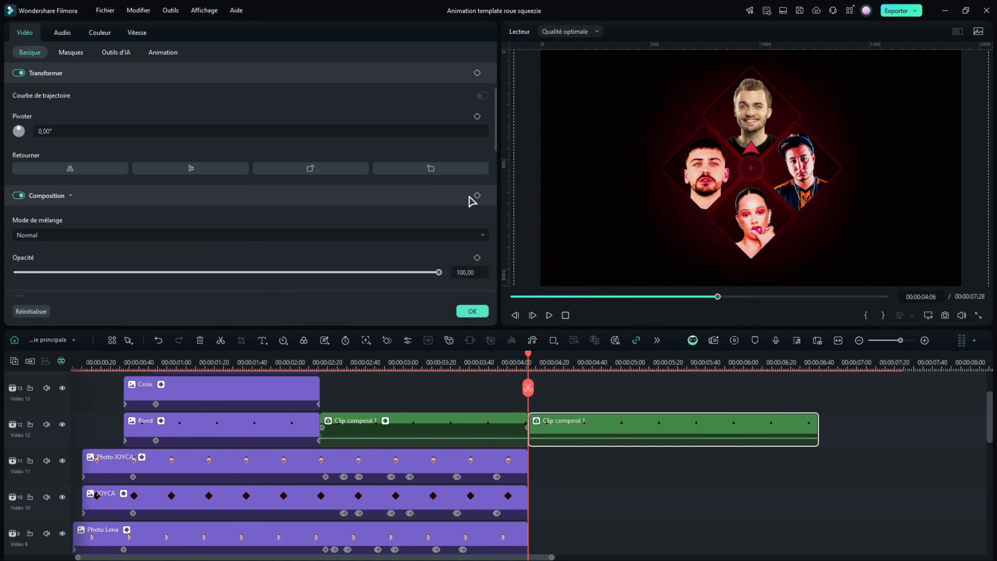
Fade out the second Clip composé 1 piece with an opacity keyframe of 100 at 00:00:04:06 and 0 at 00:00:04:09
click(478, 195)
click(531, 362)
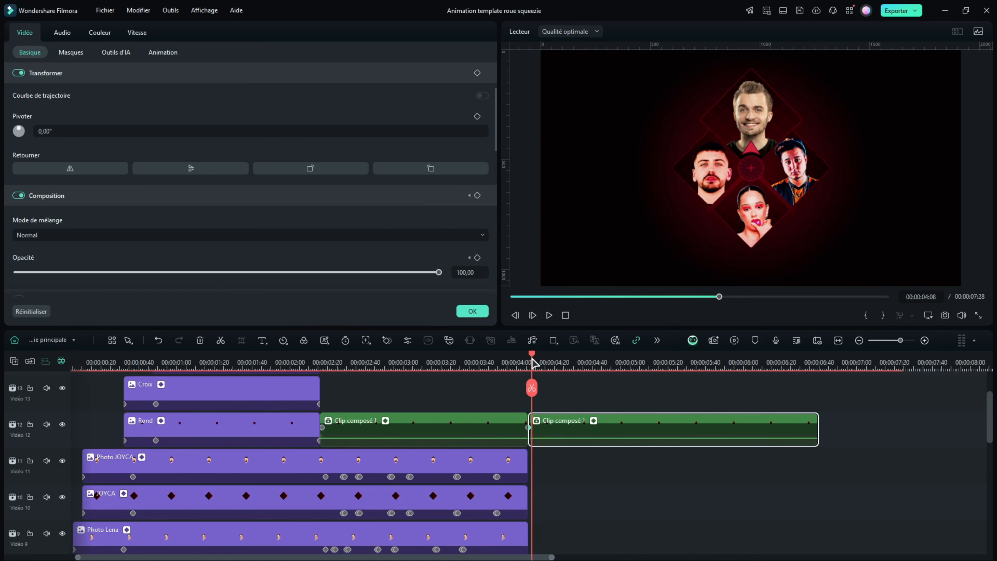
click(534, 362)
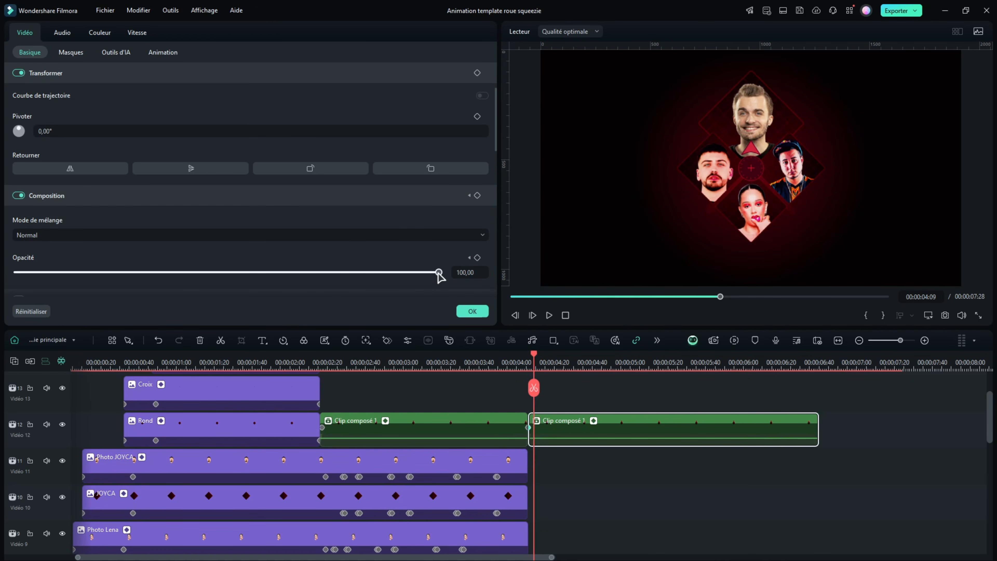
drag(438, 273, 3, 292)
click(540, 357)
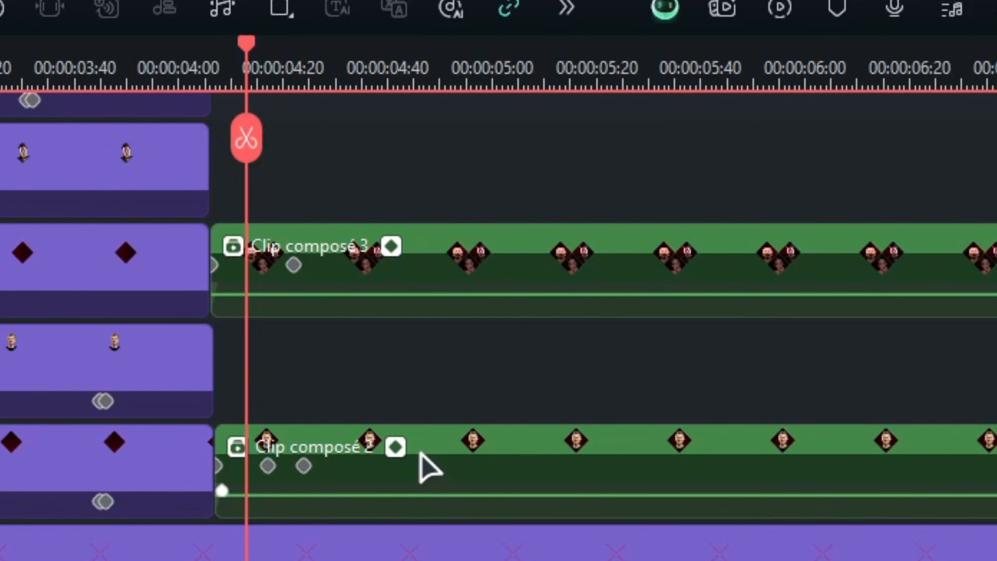
Fade out the Flares layer with composition keyframes that bring its opacity to 0 at 00:00:04:06
drag(420, 453, 422, 213)
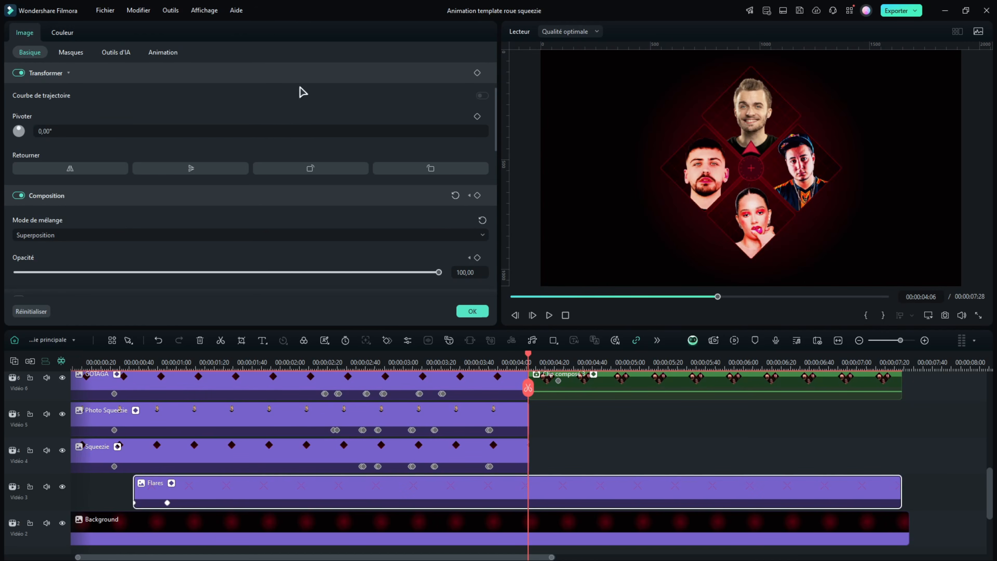
scroll(354, 100, up, 1)
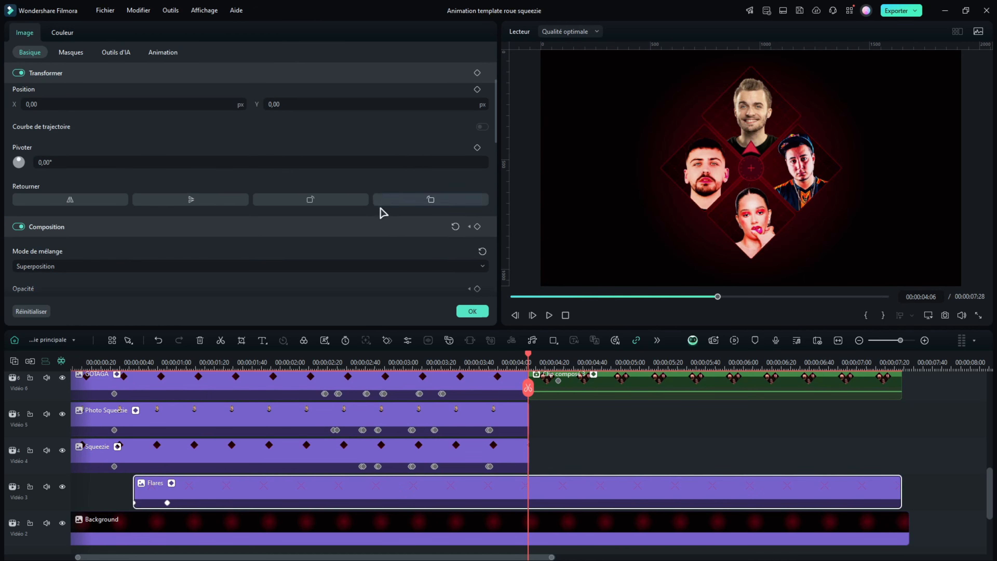
click(476, 227)
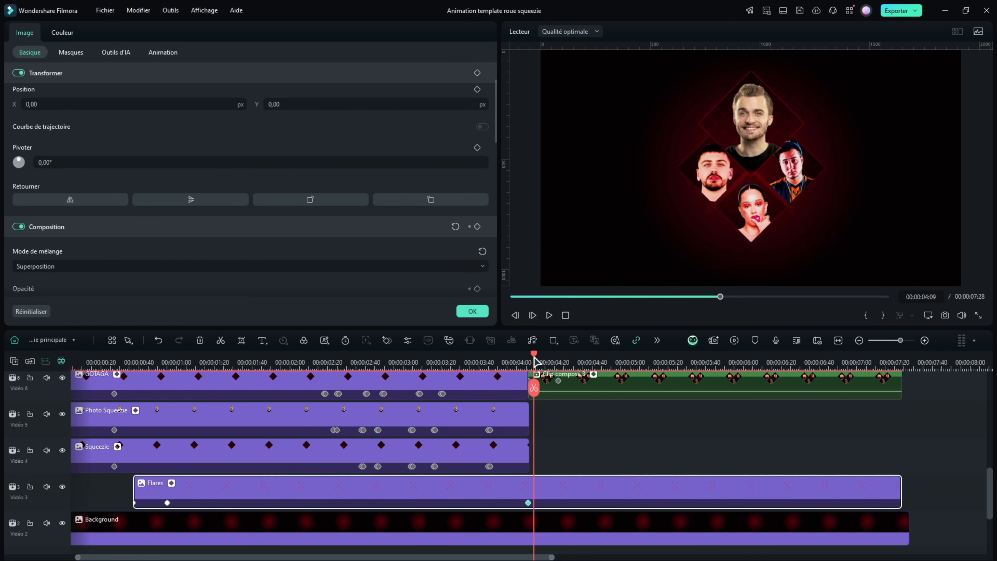
scroll(413, 214, down, 2)
drag(414, 214, 4, 225)
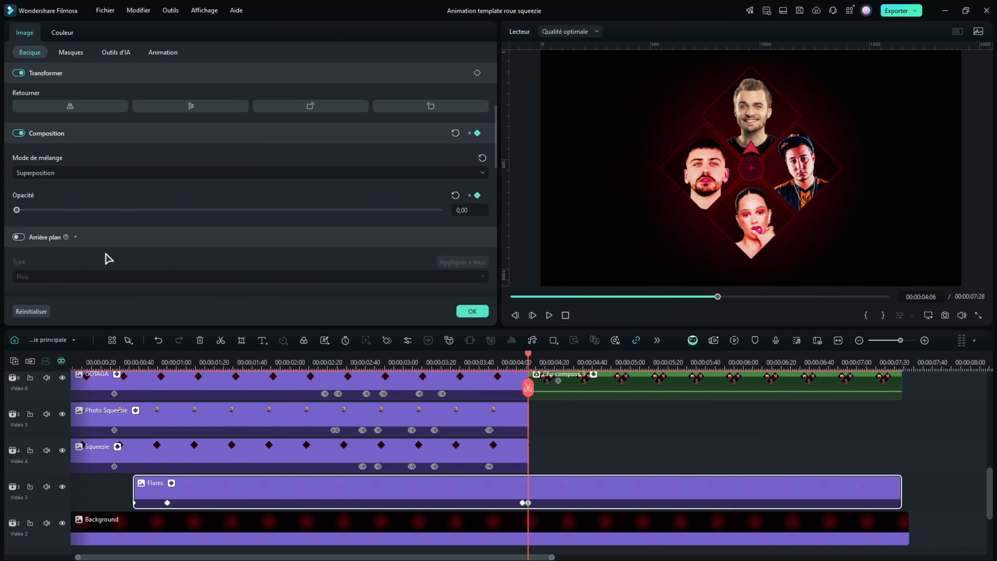
click(472, 310)
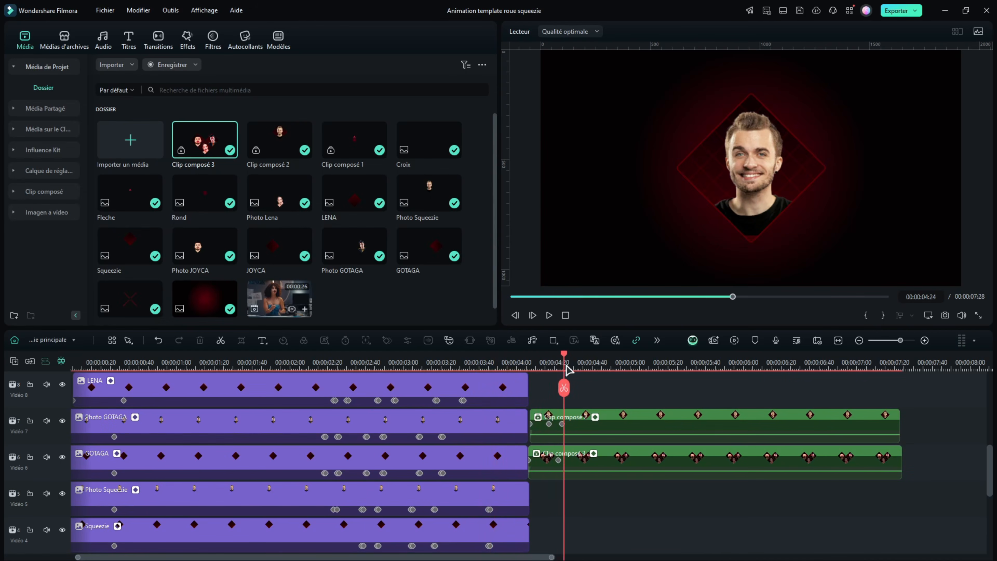
Play the animation from the beginning and review the winner's ending after 00:00:04:06
drag(92, 364, 70, 366)
key(space)
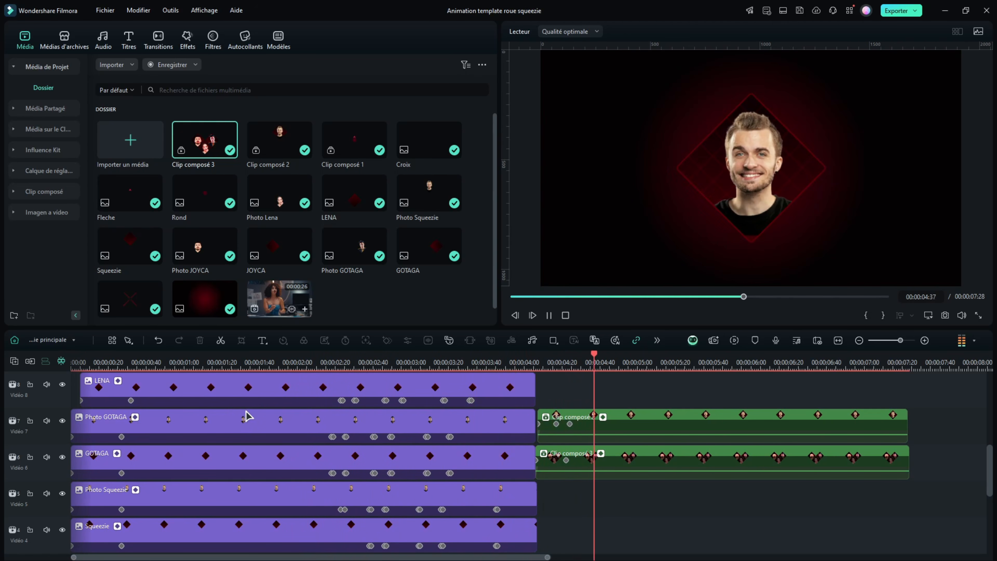
click(554, 358)
drag(555, 358, 565, 358)
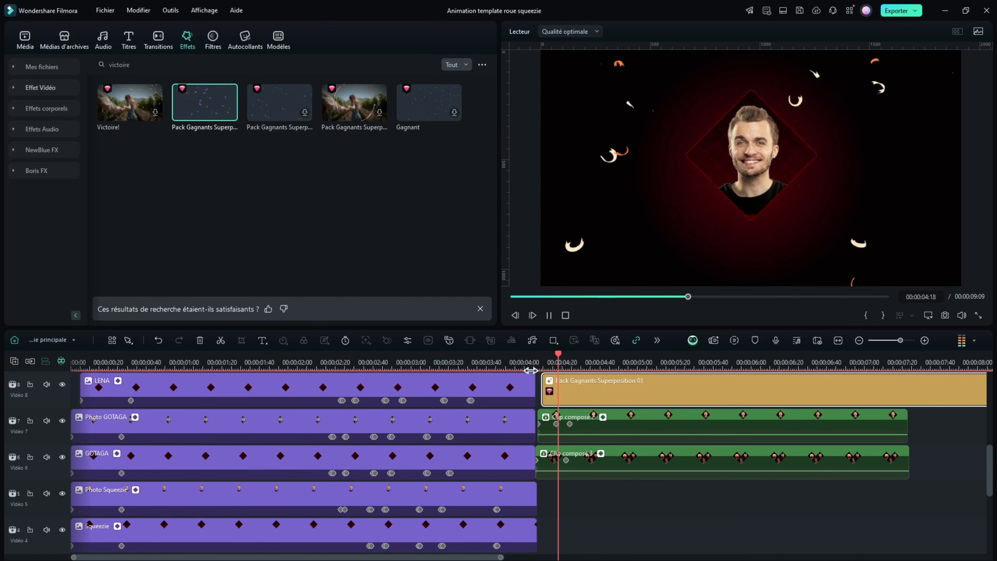
Add the Onde de choc effect on track Vidéo 9, aligned with the start of the Pack Gagnants Superposition 01 effect
click(188, 40)
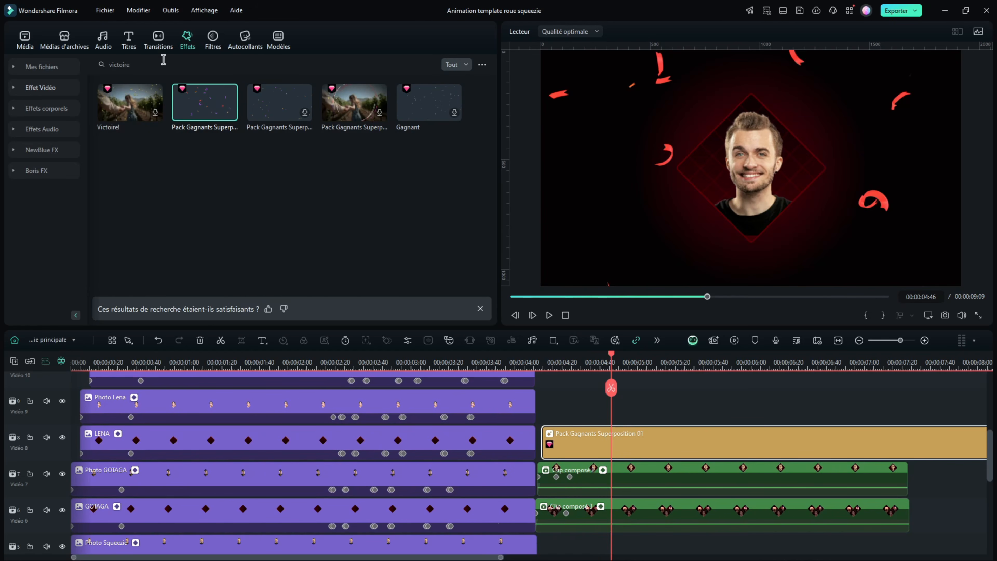
drag(129, 118, 545, 412)
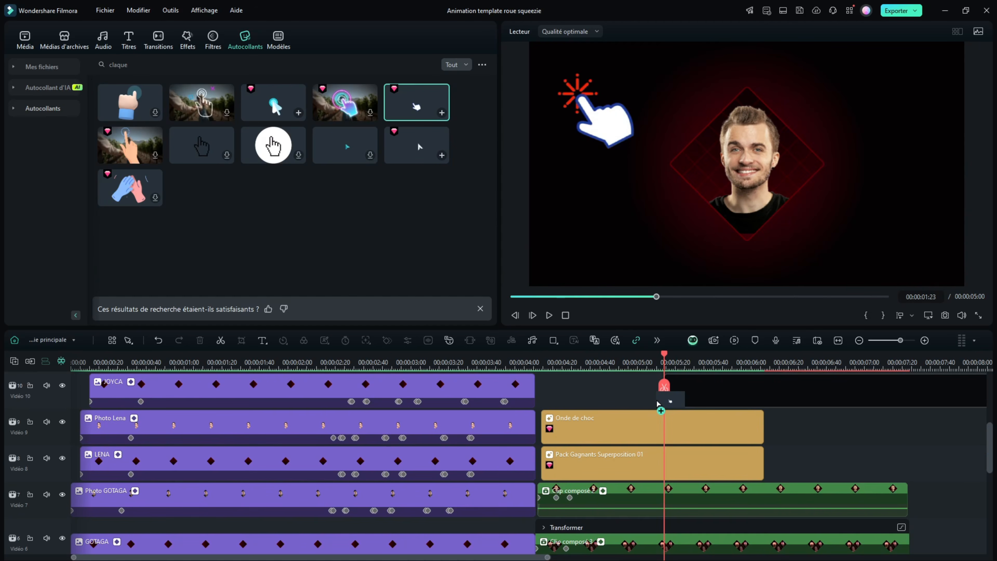
drag(661, 401, 663, 389)
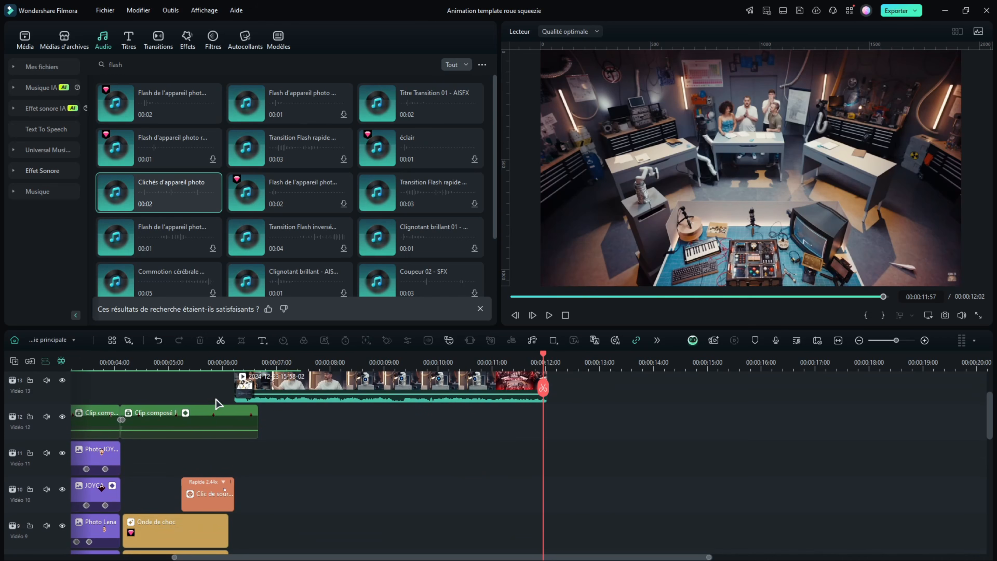
Examine the cut to the gameplay video at 00:00:06:15, including the Éclair explosif transition, the stacked effects and the flash sound
click(222, 362)
mouse_move(223, 361)
mouse_down()
mouse_move(260, 362)
mouse_move(225, 362)
mouse_move(235, 362)
mouse_up()
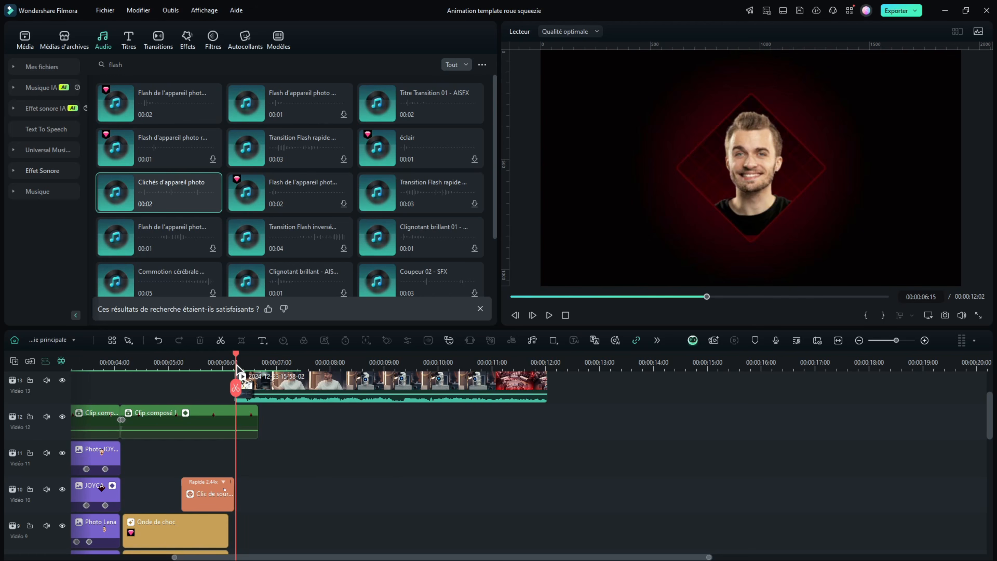
scroll(283, 470, up, 2)
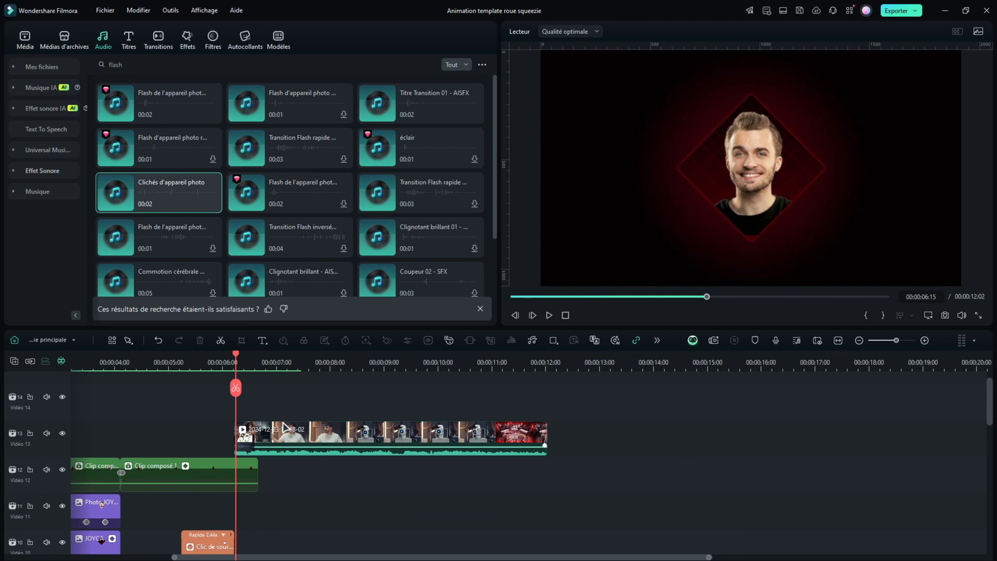
click(284, 436)
scroll(283, 424, down, 5)
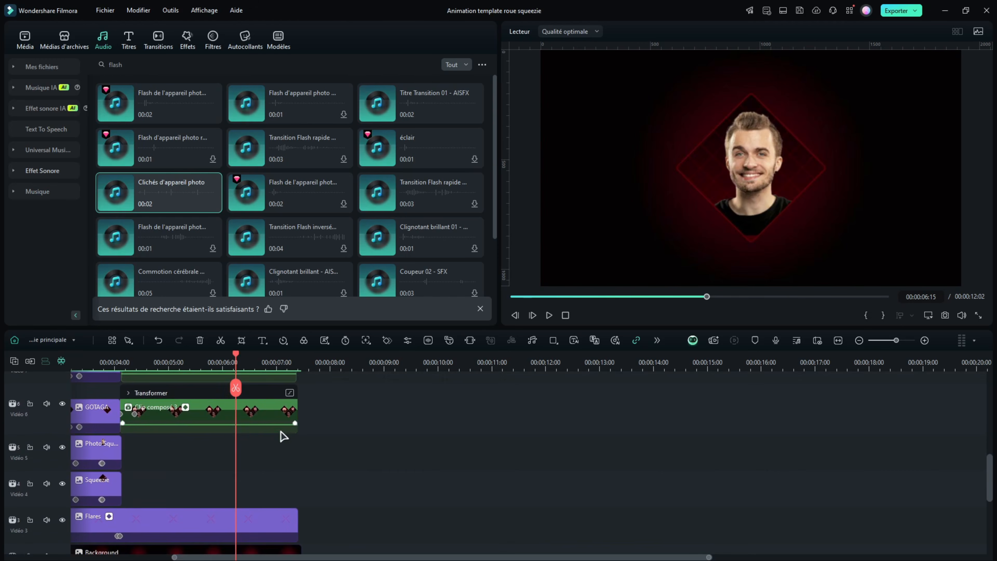
scroll(283, 424, up, 6)
click(165, 38)
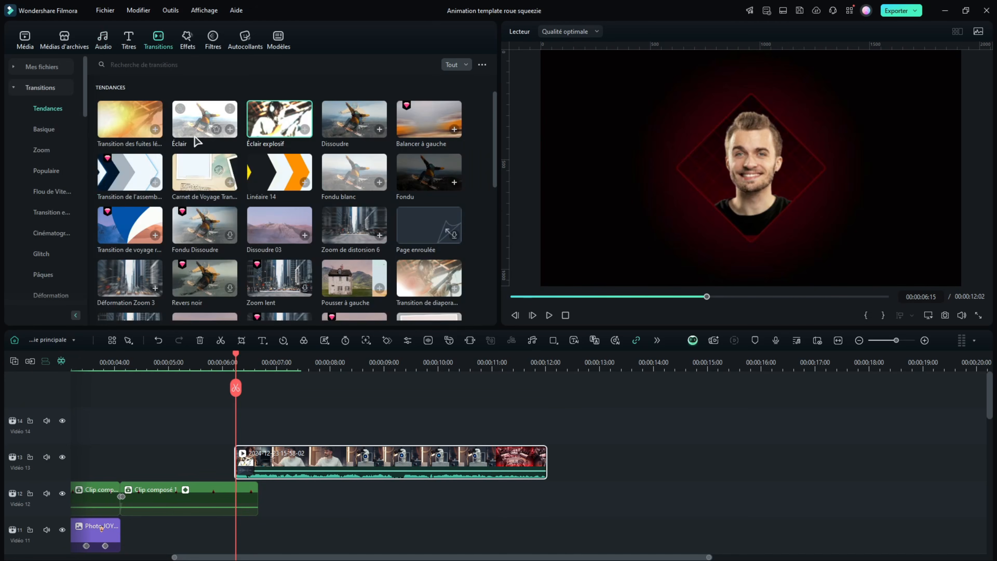
scroll(284, 400, down, 6)
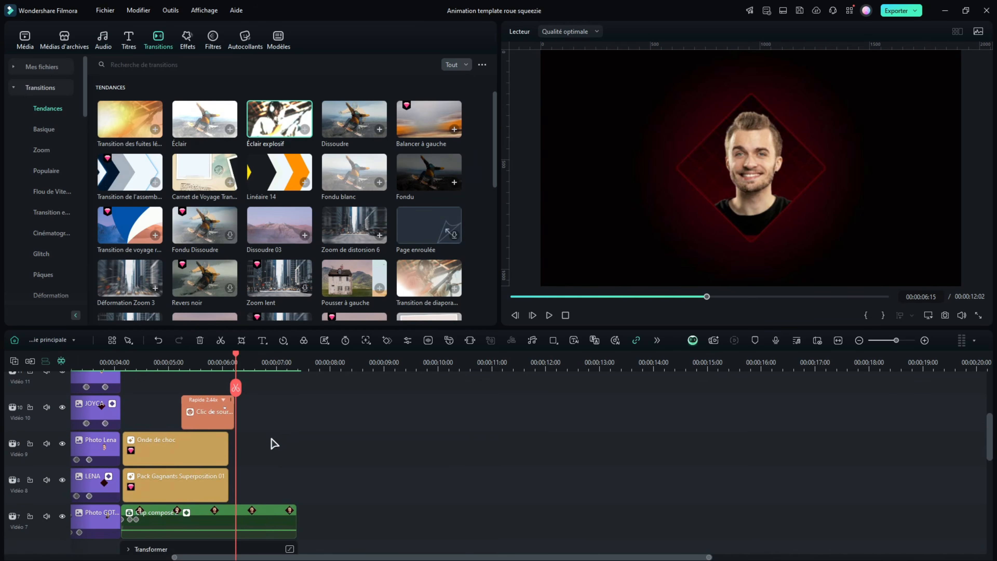
click(103, 38)
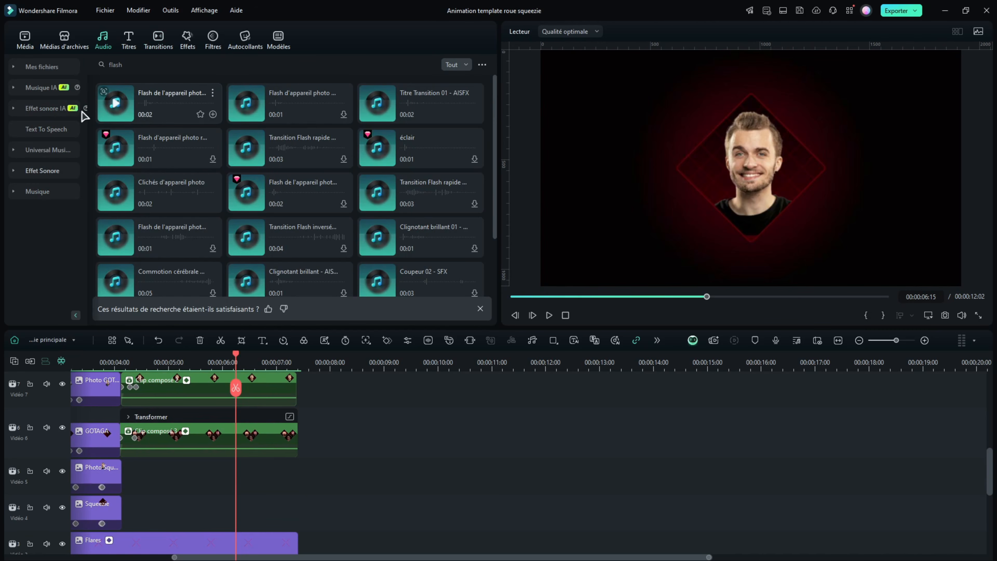
scroll(144, 181, down, 4)
scroll(244, 487, down, 6)
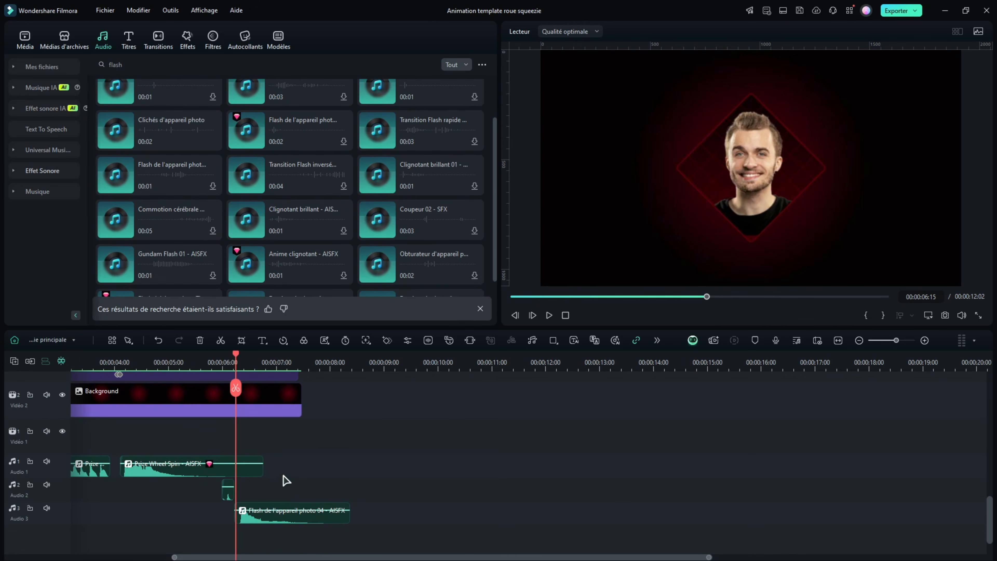
Look over the finished timeline's tracks, selecting the clips at the end of the animation and clearing the selection
scroll(298, 473, up, 10)
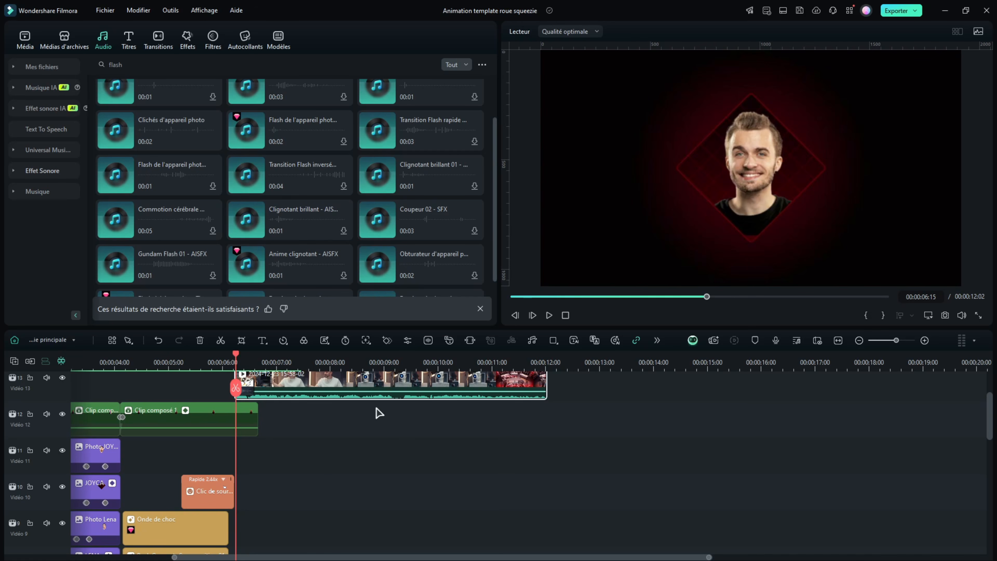
scroll(389, 415, up, 1)
drag(625, 416, 185, 482)
scroll(259, 477, down, 2)
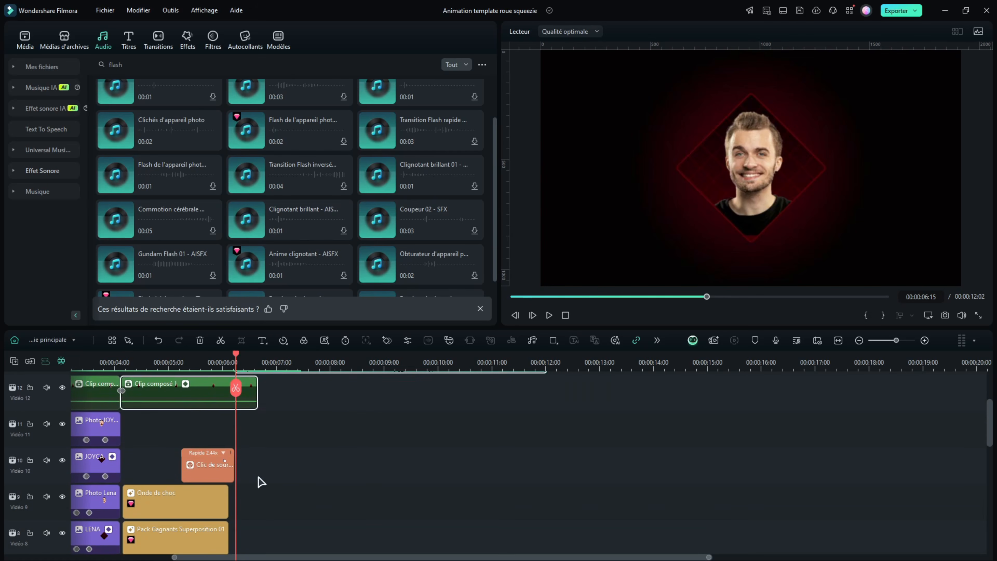
drag(352, 392, 189, 450)
click(386, 450)
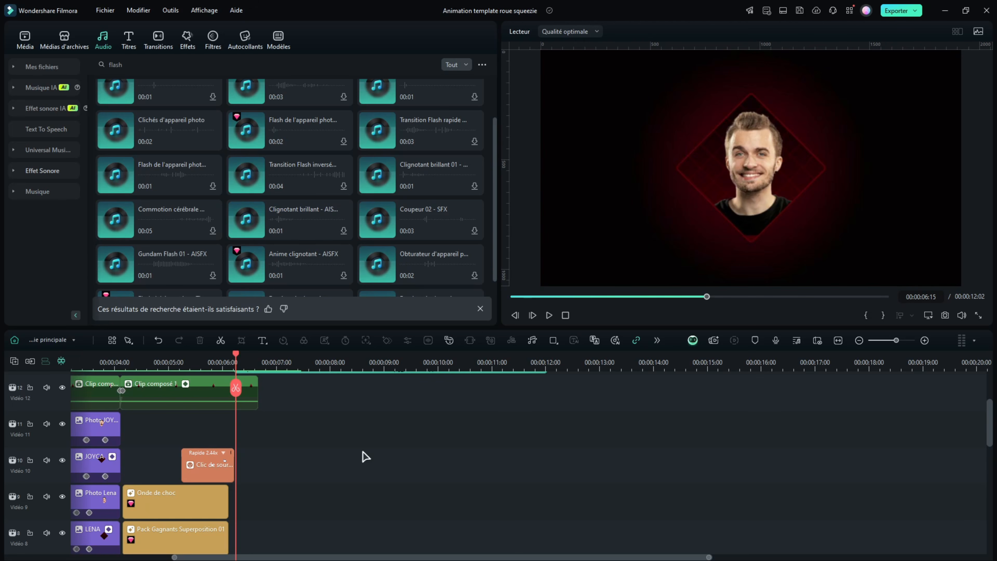
scroll(308, 430, down, 2)
drag(363, 392, 472, 434)
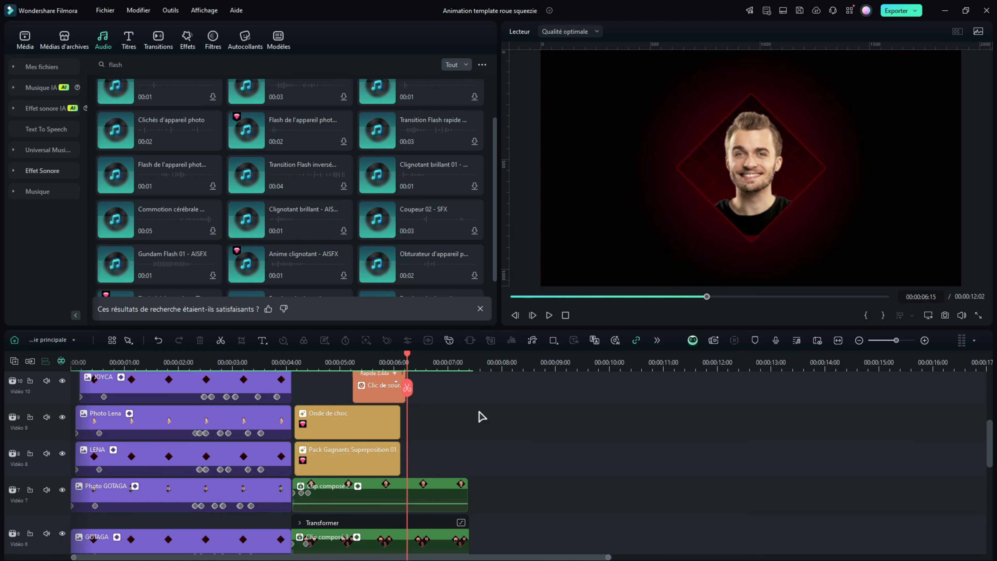